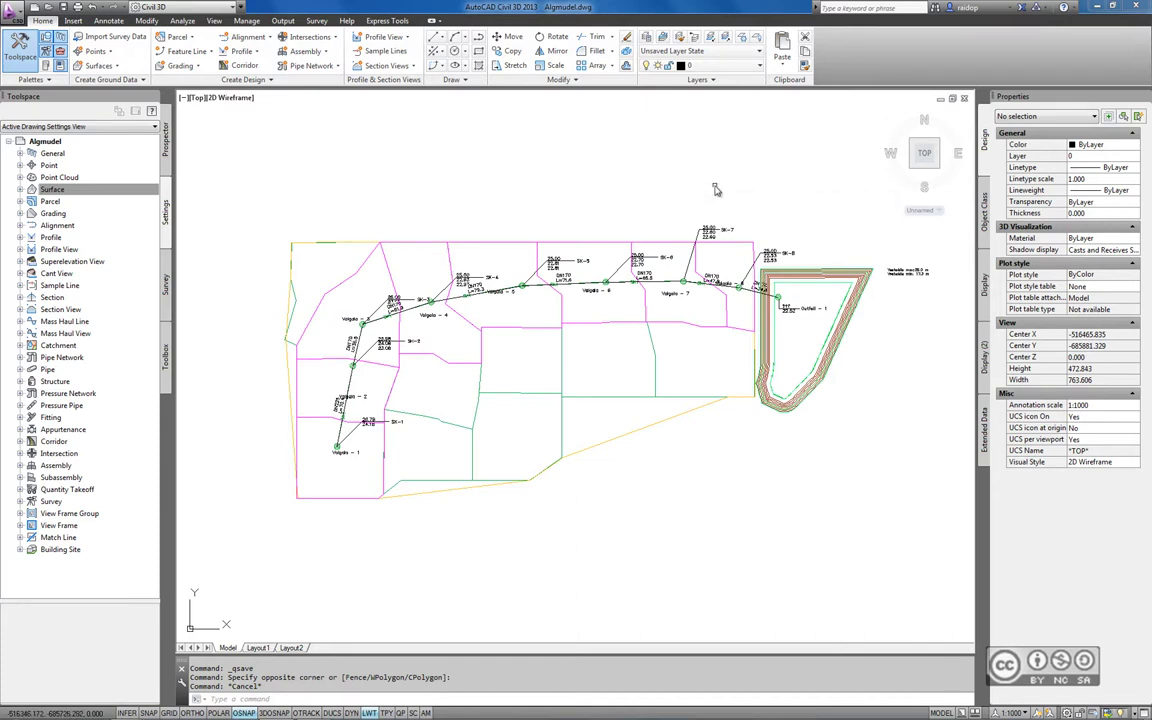
Confirm that the innermost pond contour polyline sits at elevation 17.3
middle_click_drag(849, 281, 699, 273)
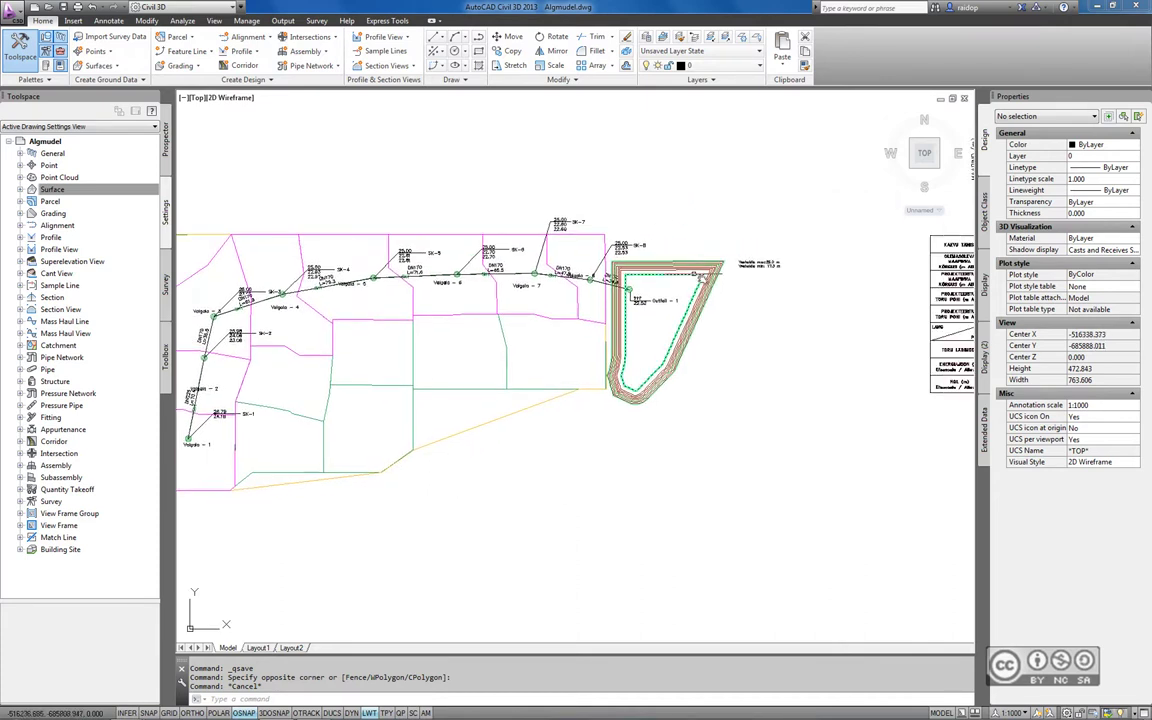
scroll(705, 317, "up", 4)
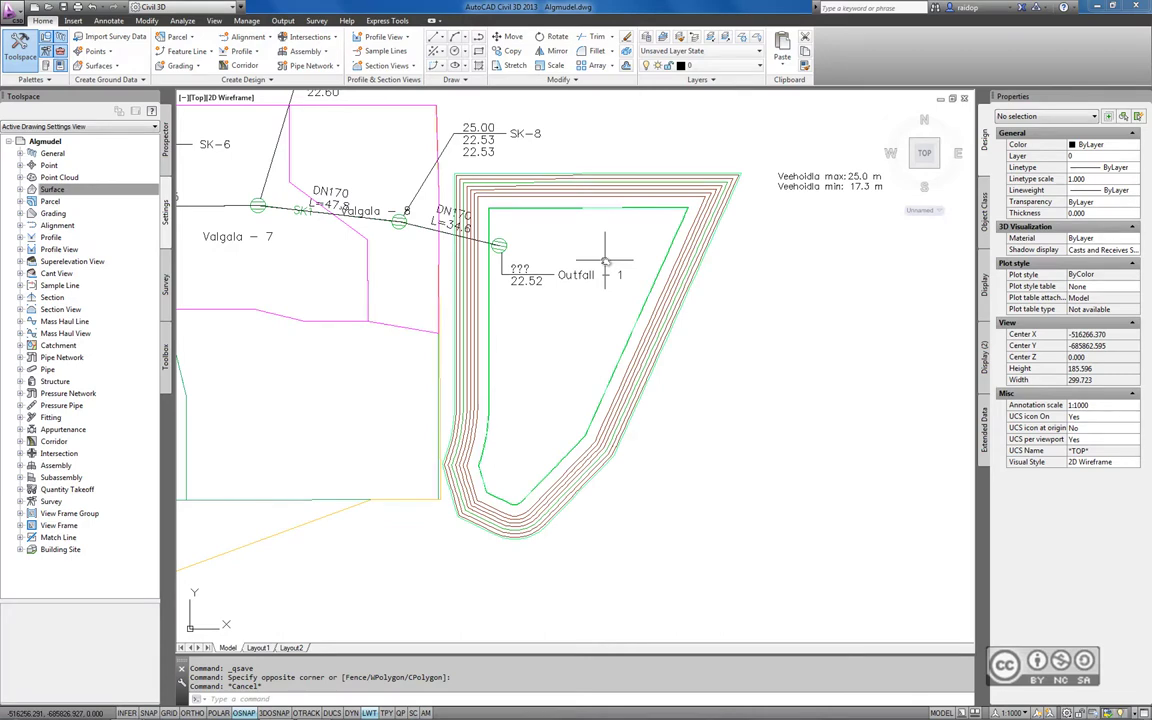
left_click(661, 251)
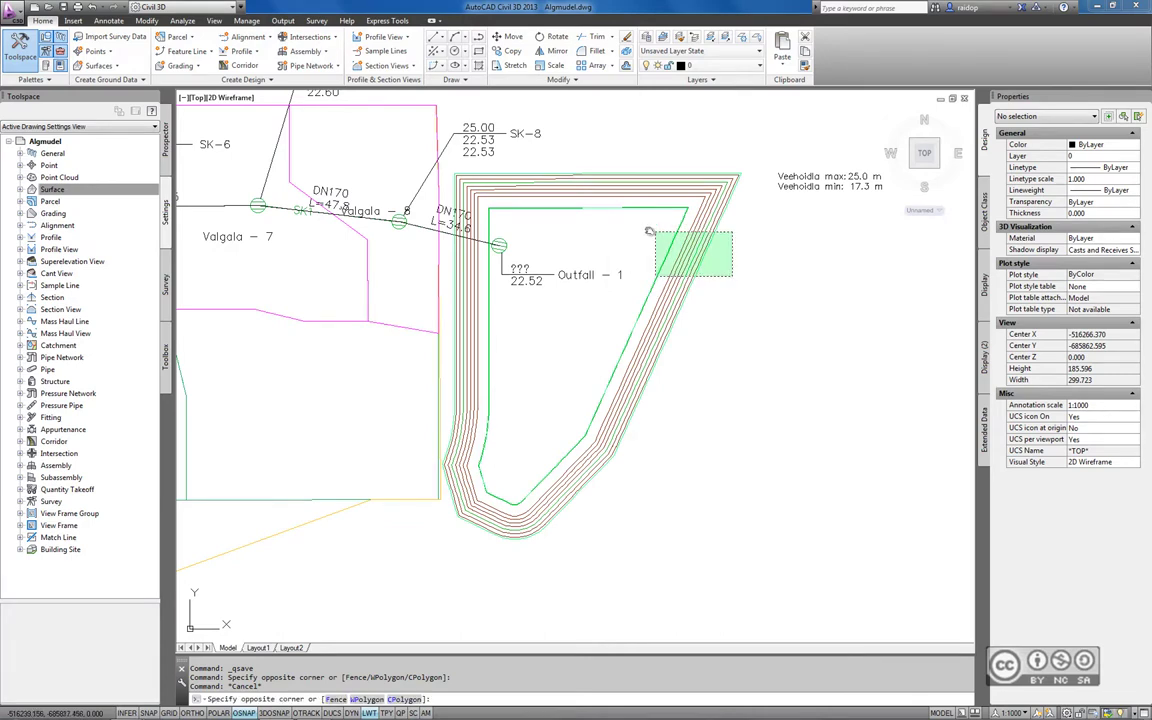
left_click(686, 257)
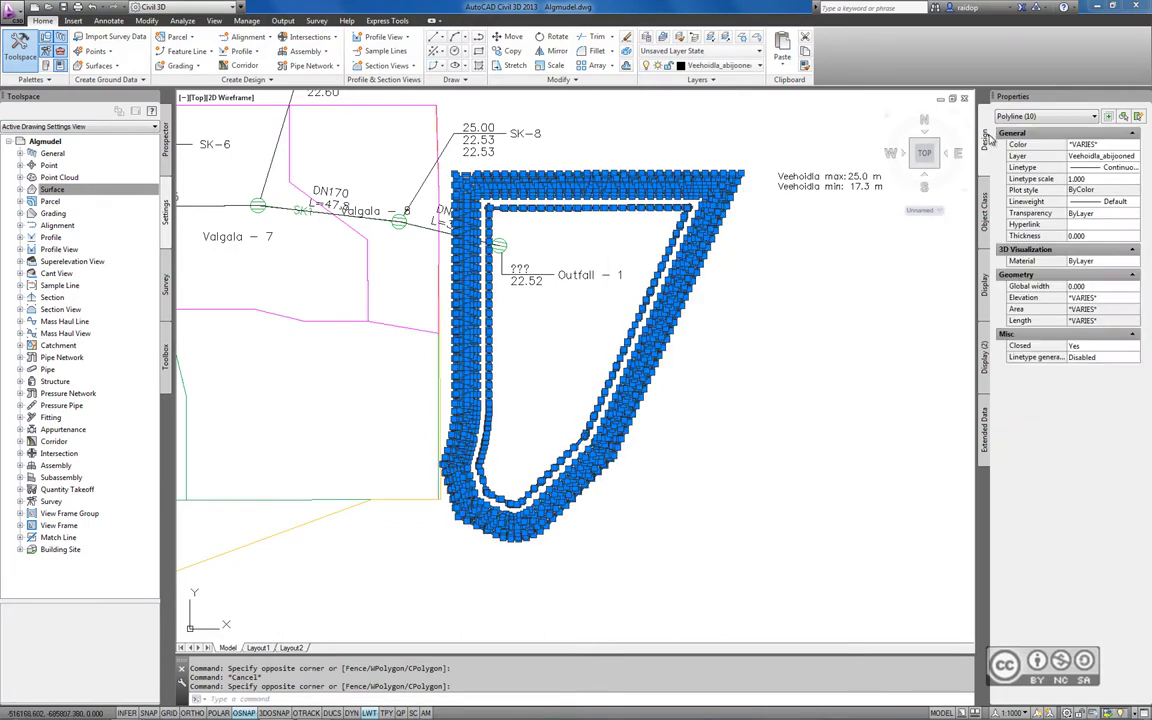
key("Escape")
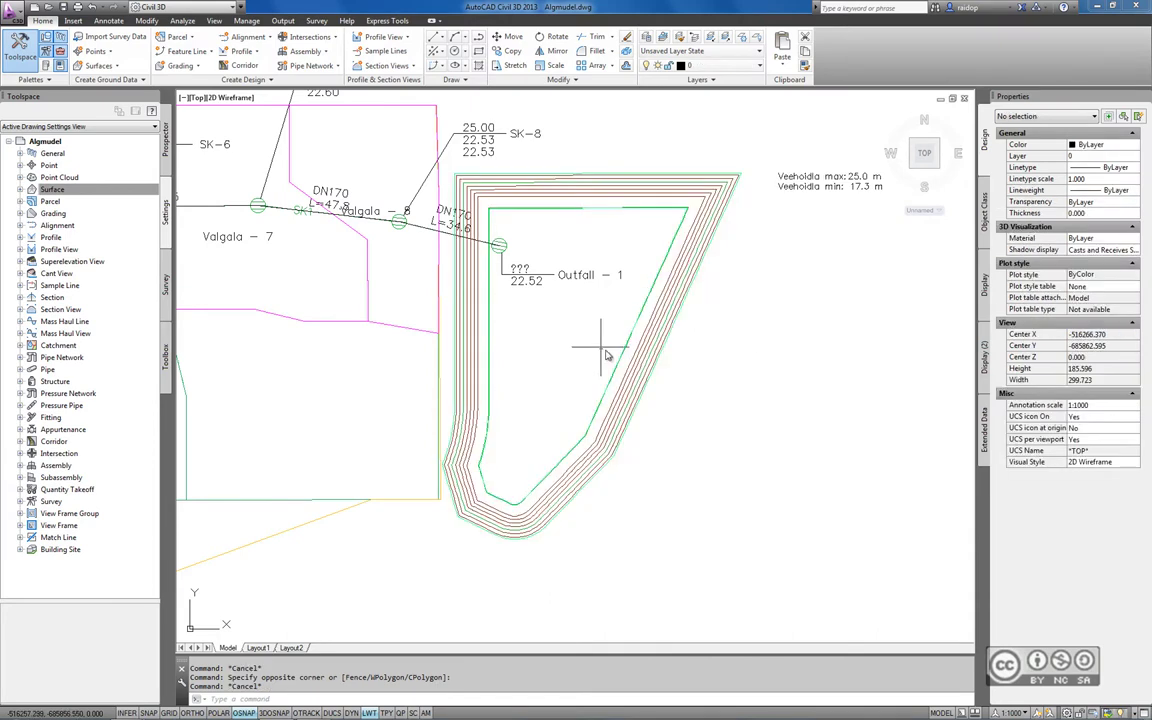
left_click(616, 358)
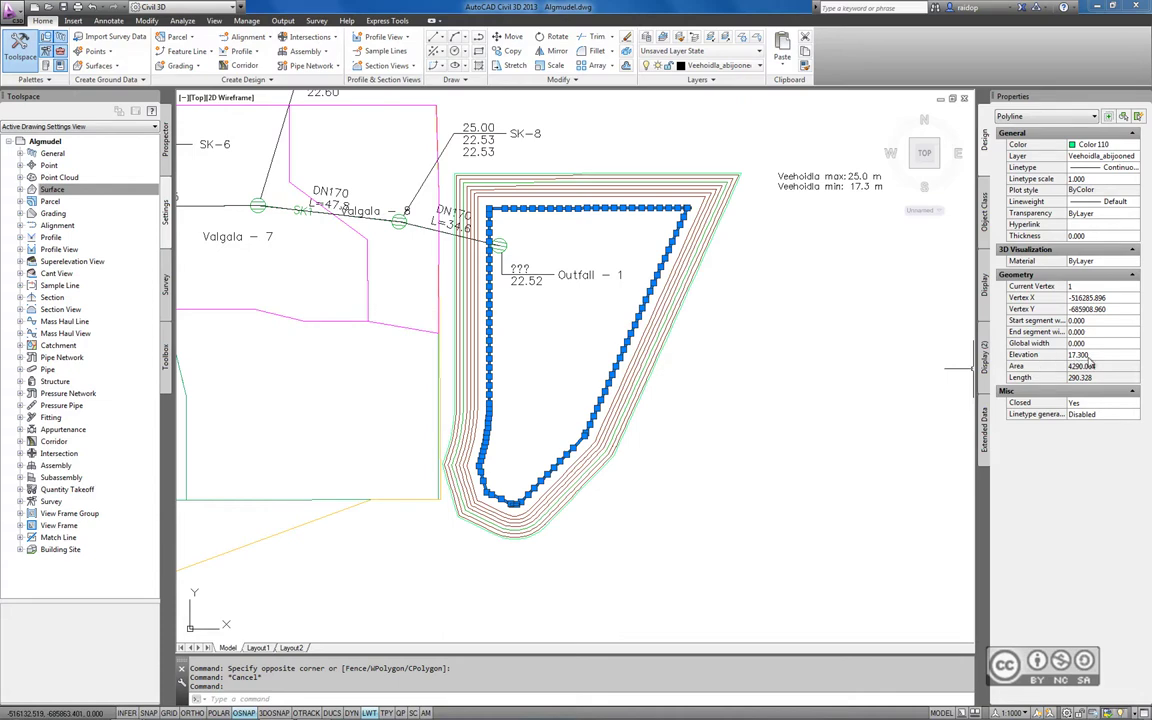
key("Escape")
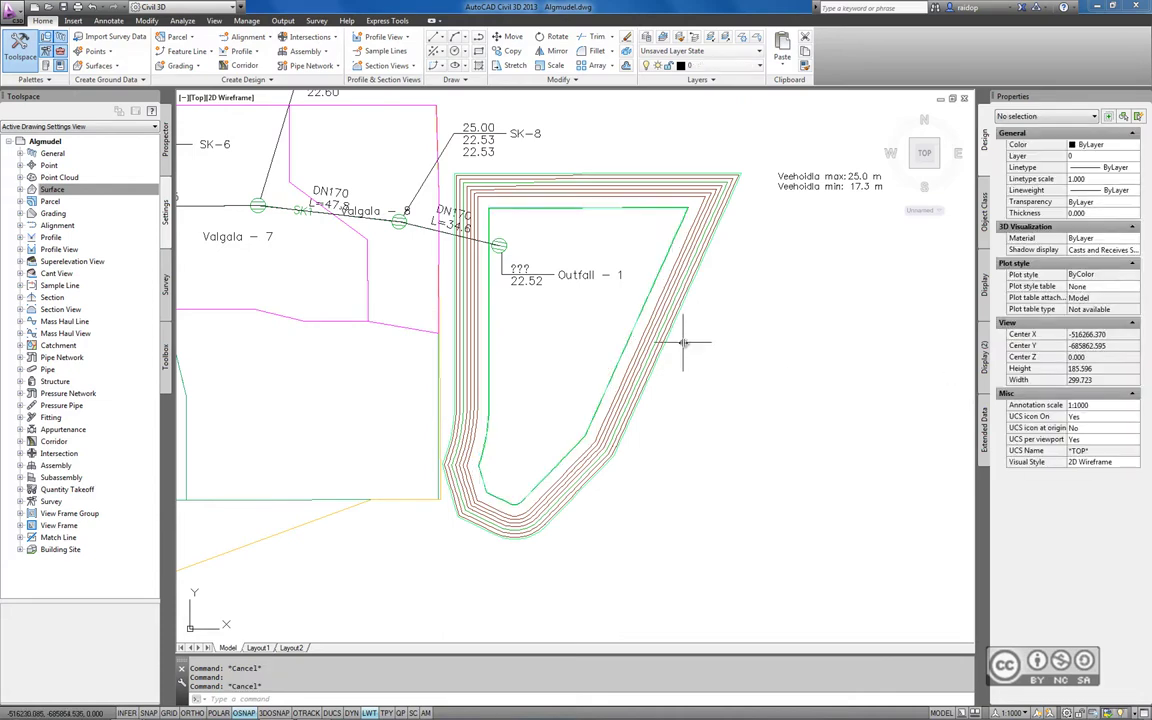
Confirm that the outermost pond contour sits at elevation 25.0, then recentre the pond
scroll(683, 342, "up", 2)
left_click(660, 336)
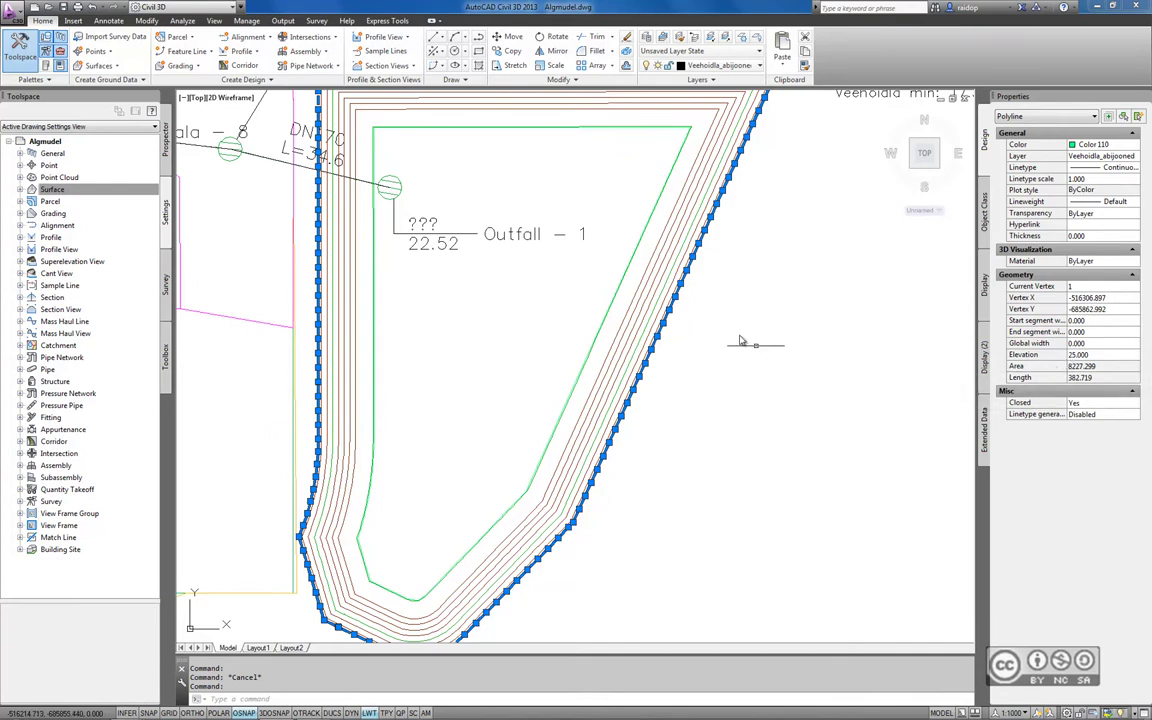
key("Escape")
scroll(735, 335, "down", 1)
scroll(740, 360, "down", 1)
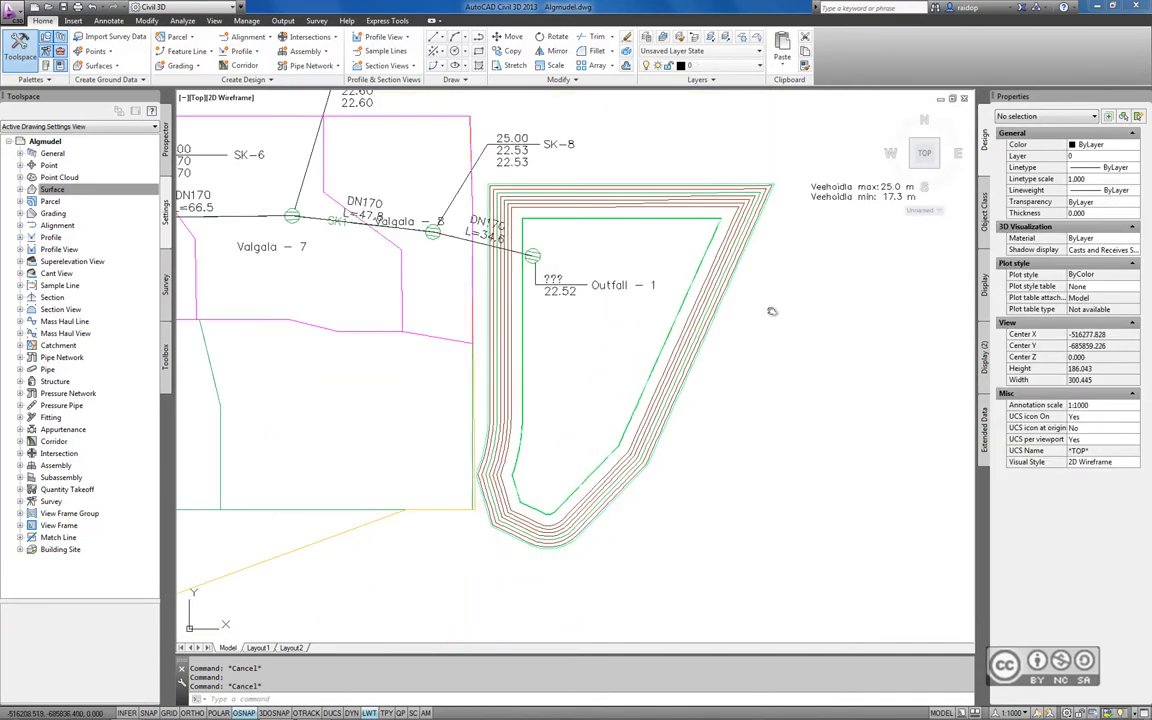
middle_click_drag(771, 311, 753, 332)
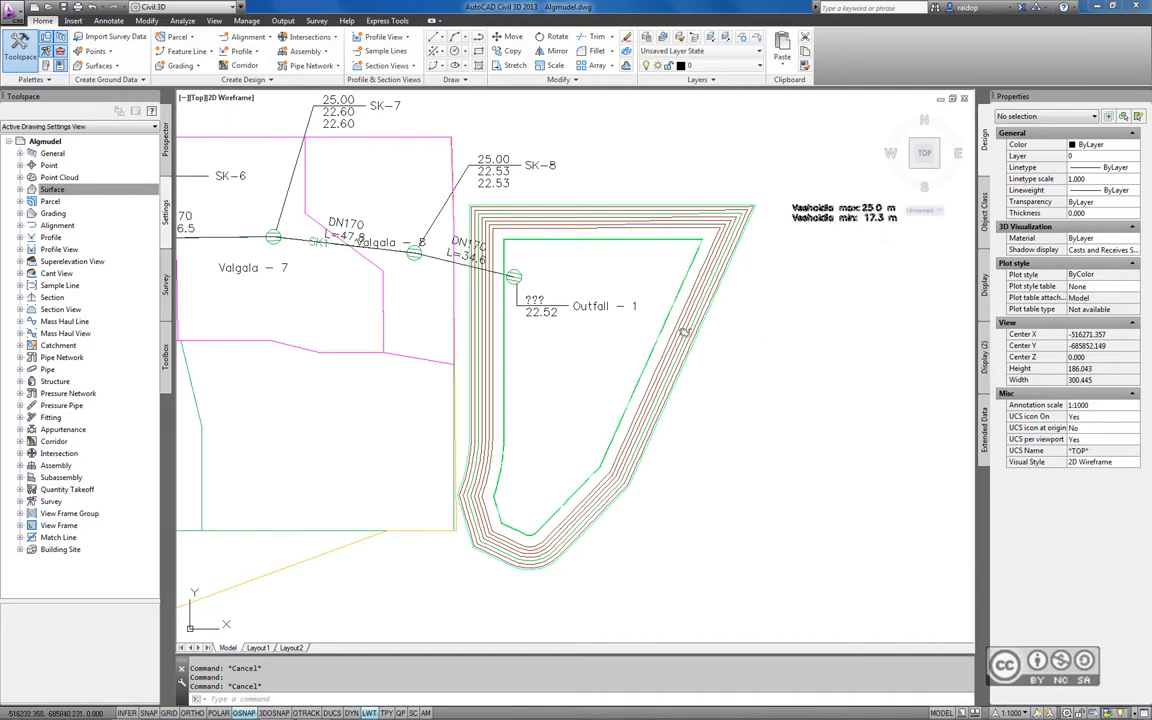
middle_click_drag(560, 370, 601, 351)
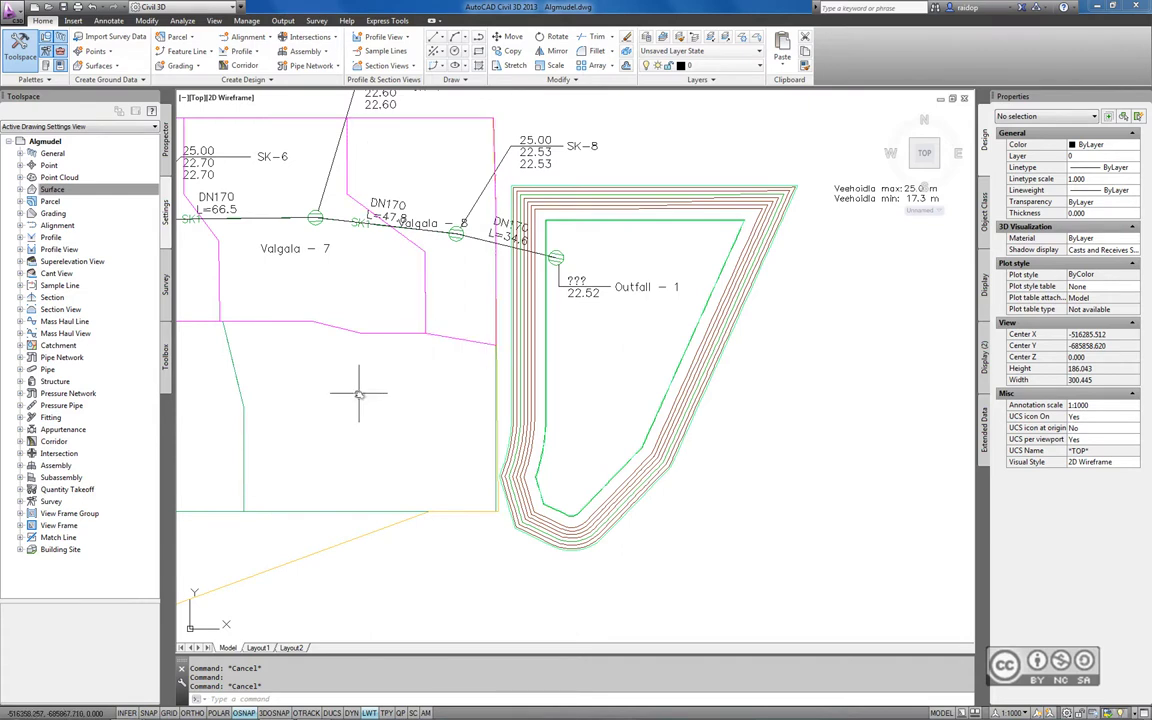
mouse_move(28, 97)
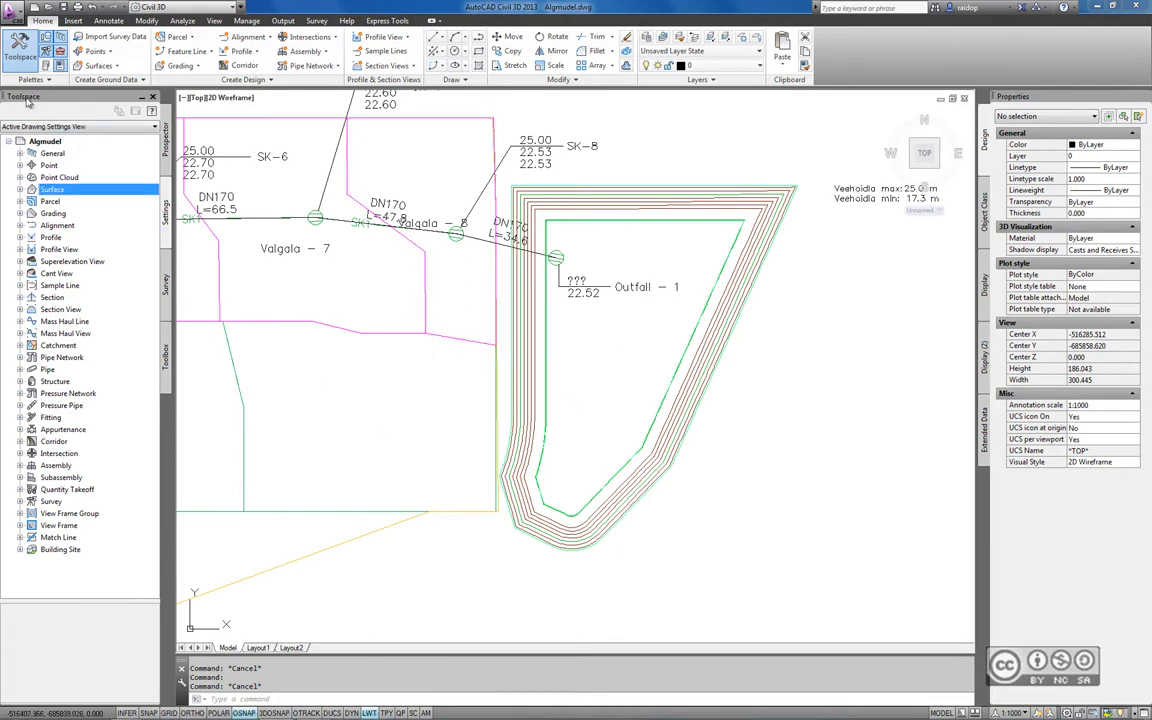
Create a new TIN surface named Veehoidla under Prospector's Surfaces
left_click(163, 145)
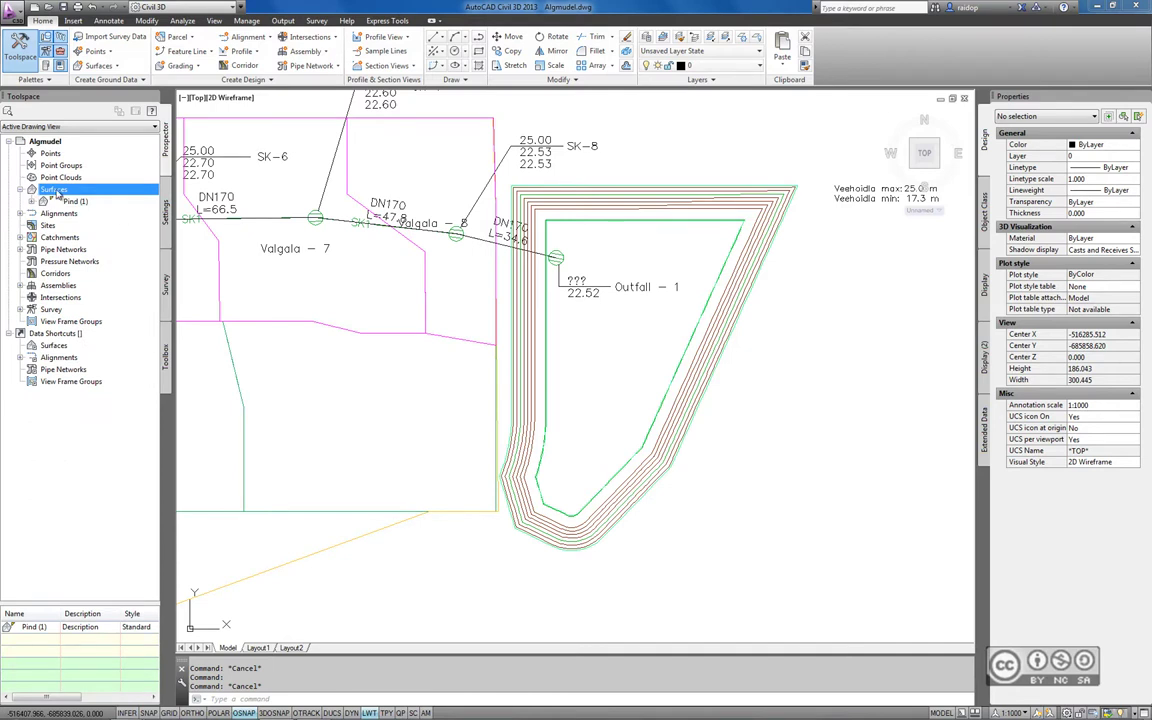
right_click(57, 195)
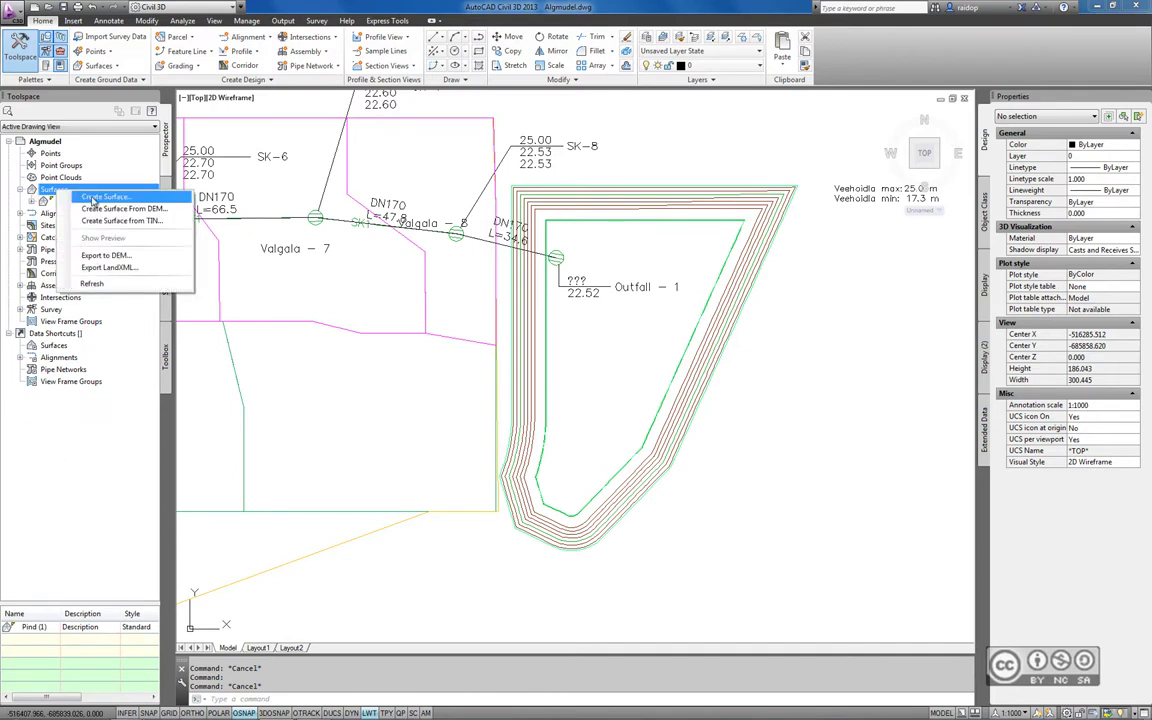
left_click(95, 196)
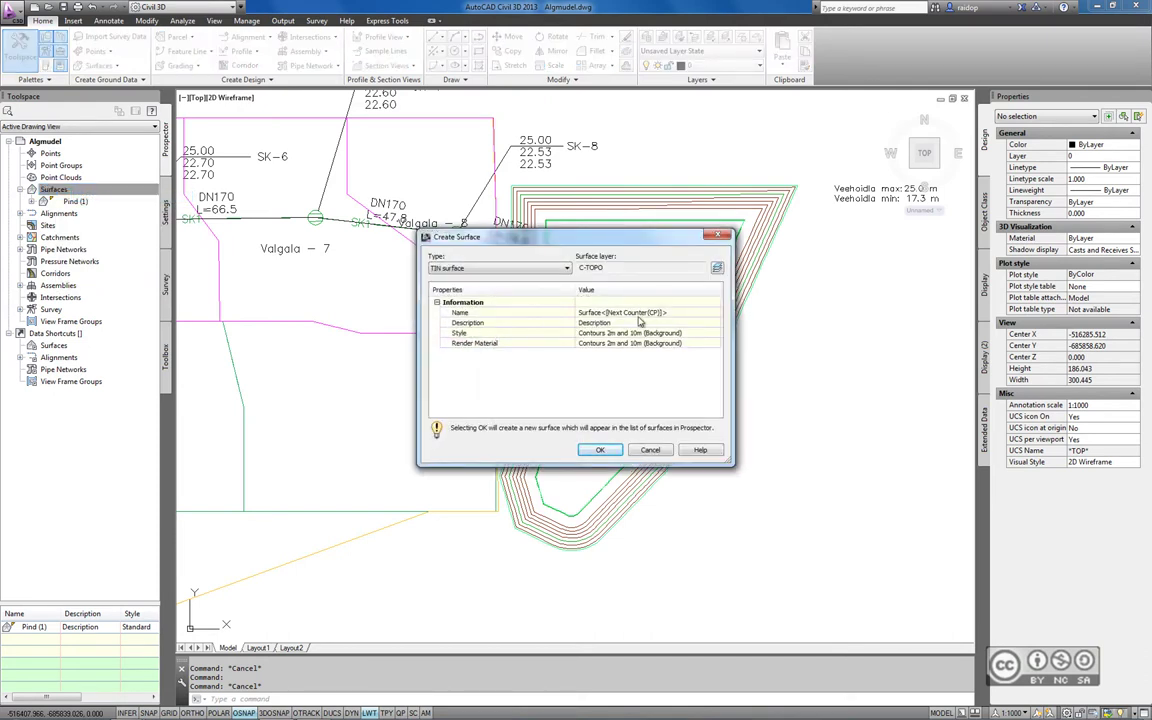
left_click(713, 312)
type("Veehoidla")
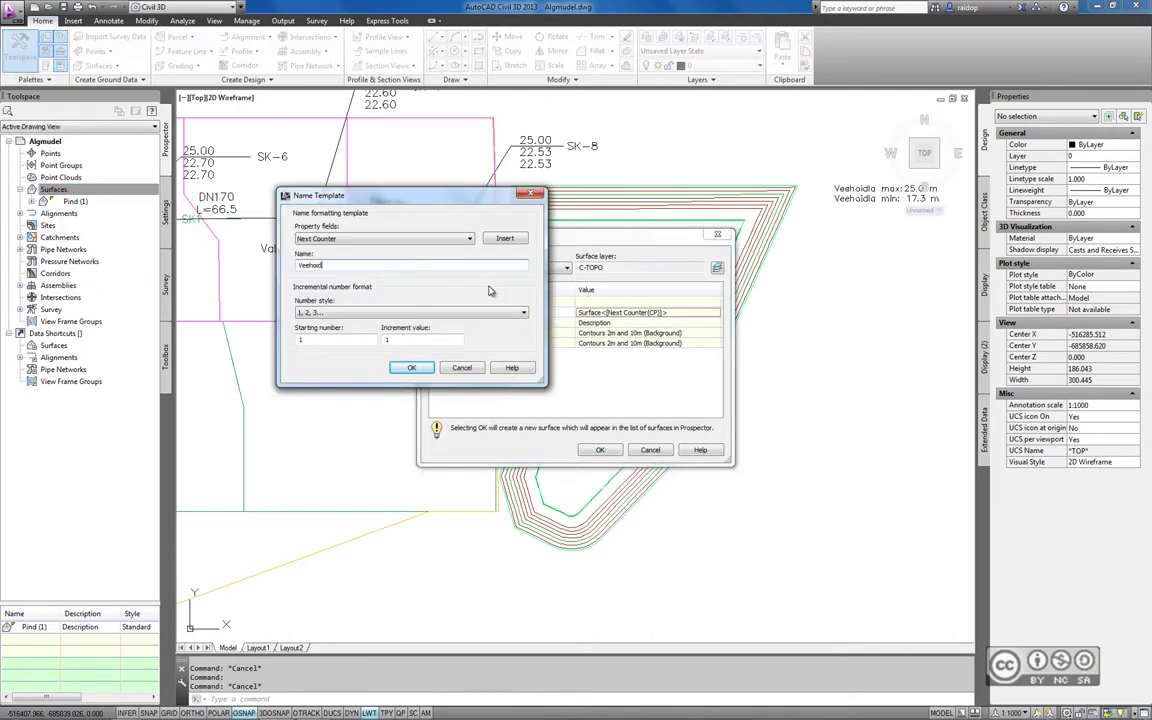
left_click(408, 368)
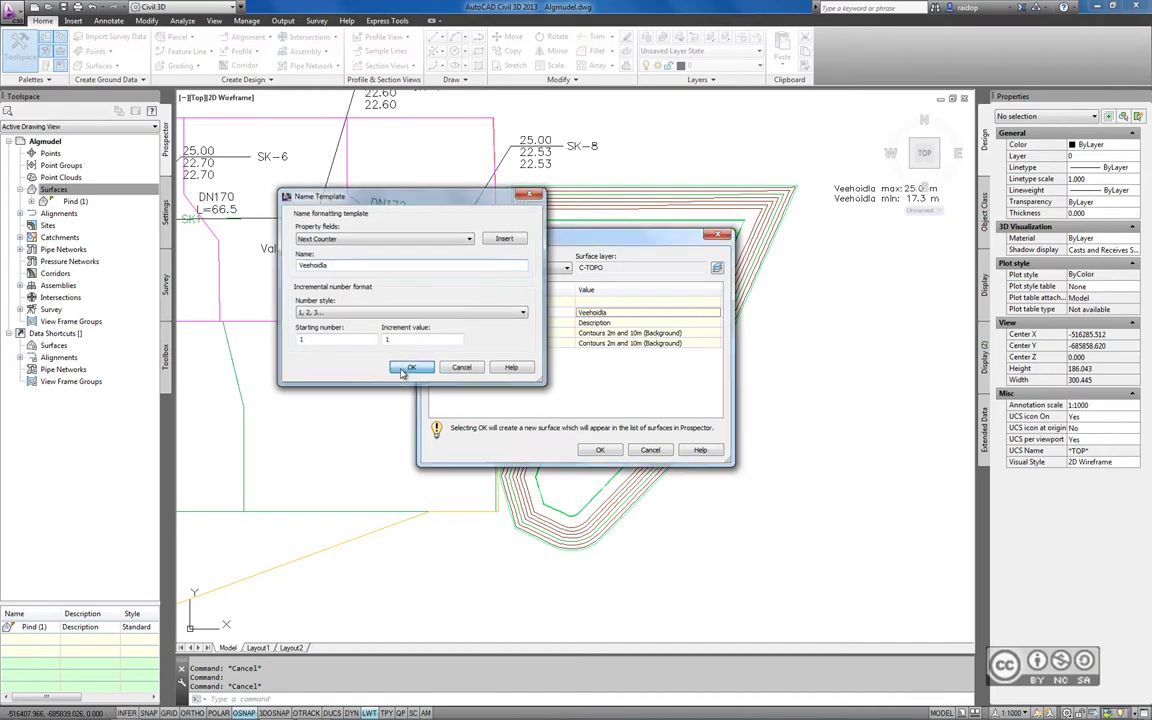
left_click(599, 451)
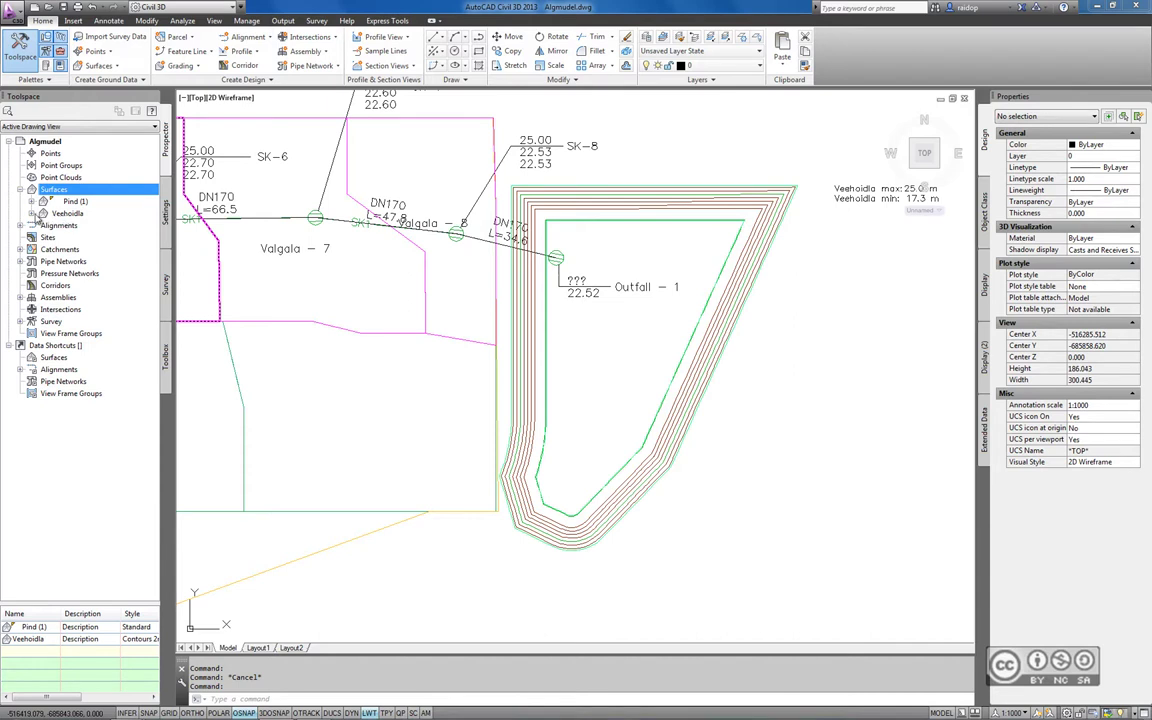
Add the ten pond polylines to Veehoidla as standard breaklines described 'Polüjooned'
left_click(43, 213)
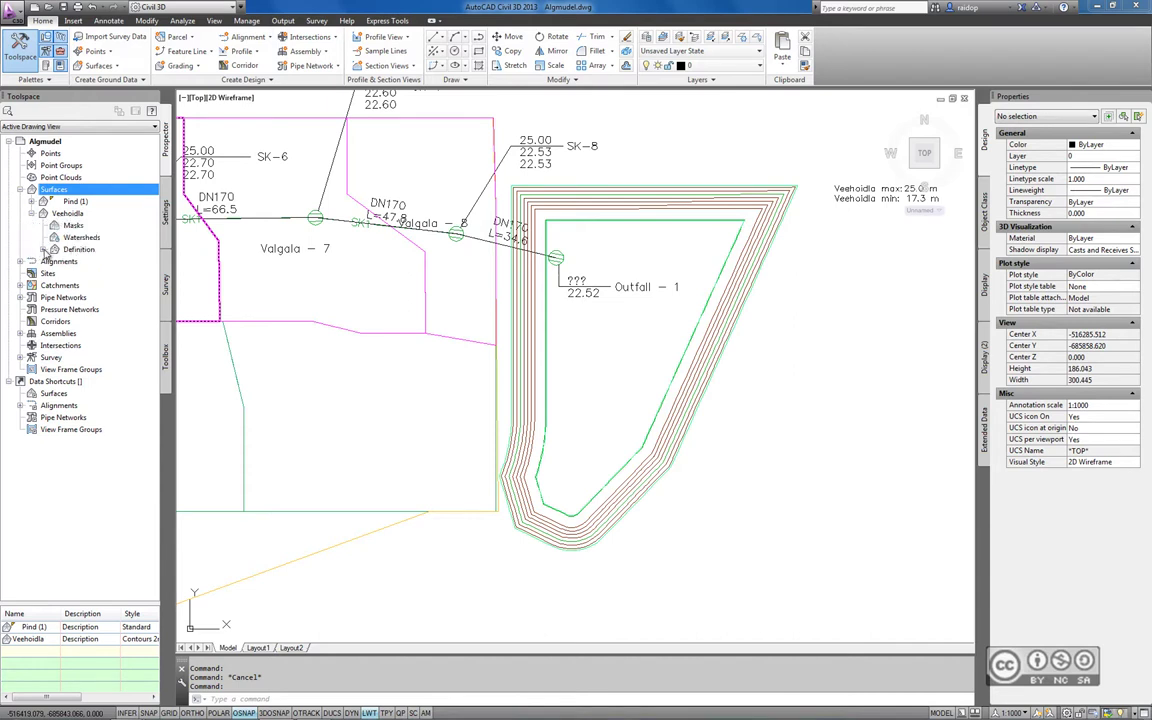
left_click(56, 249)
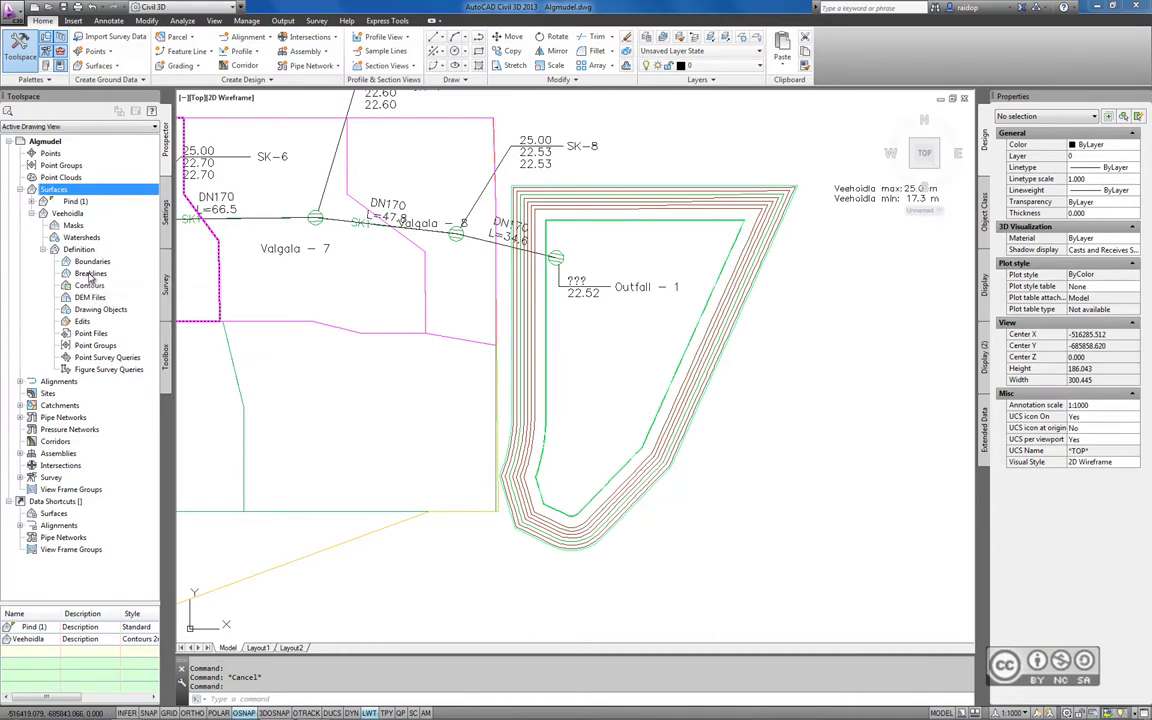
left_click(90, 274)
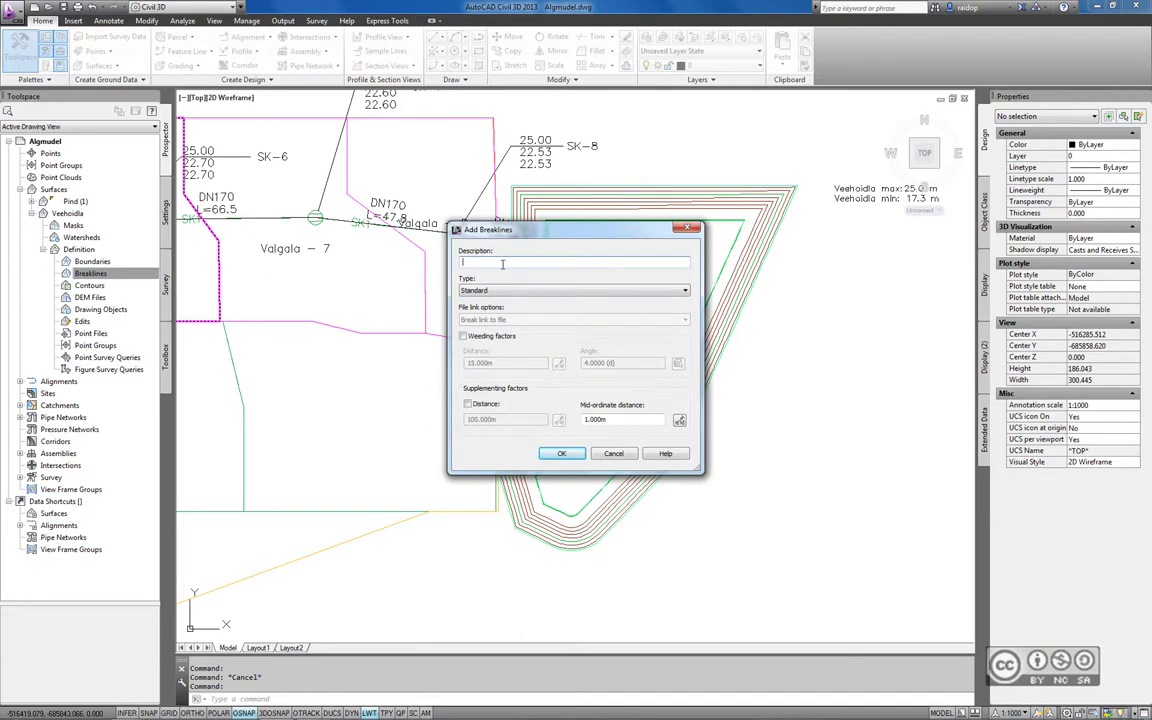
type("Pol")
type("üjooned")
left_click(553, 455)
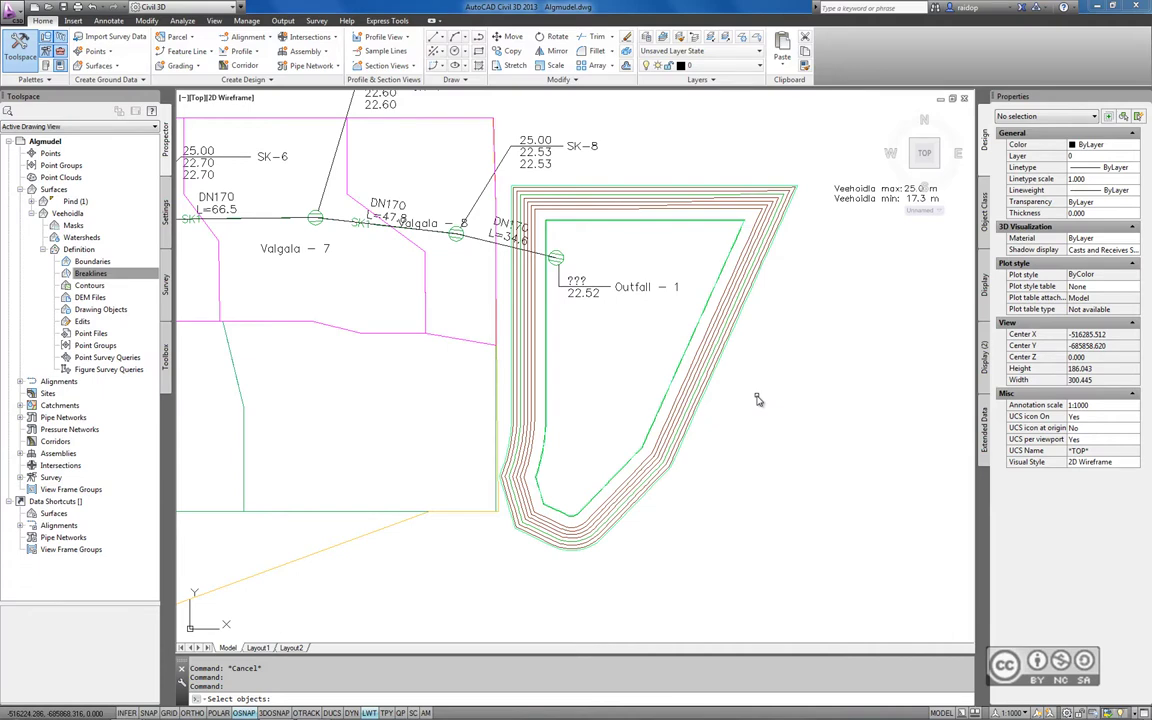
left_click_drag(757, 399, 607, 352)
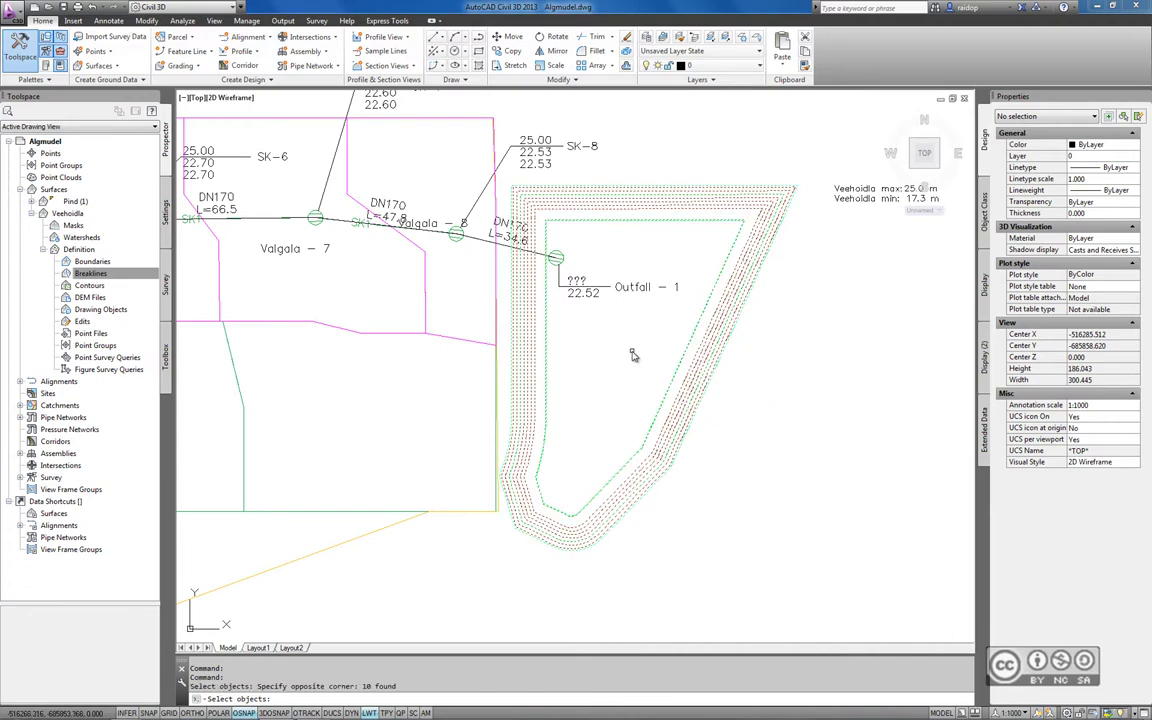
key("Return")
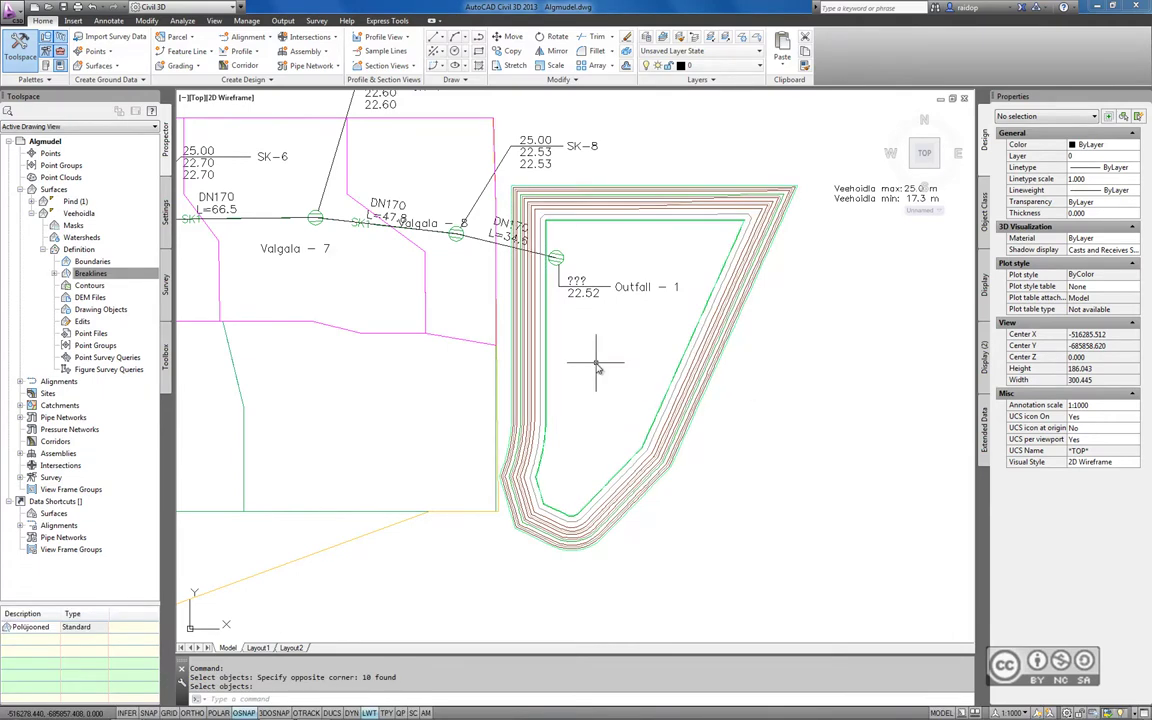
left_click(597, 368)
Recheck the elevation of the inner pond contour
scroll(600, 368, "down", 1)
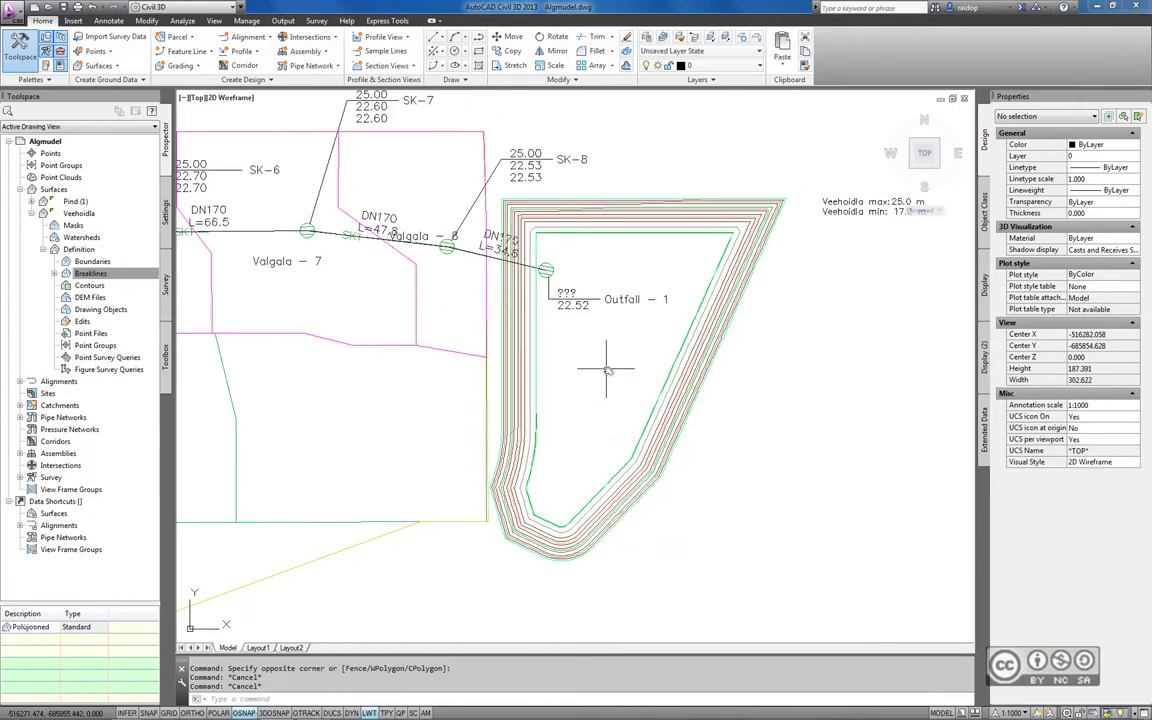
key("Escape")
key("Escape")
left_click(711, 285)
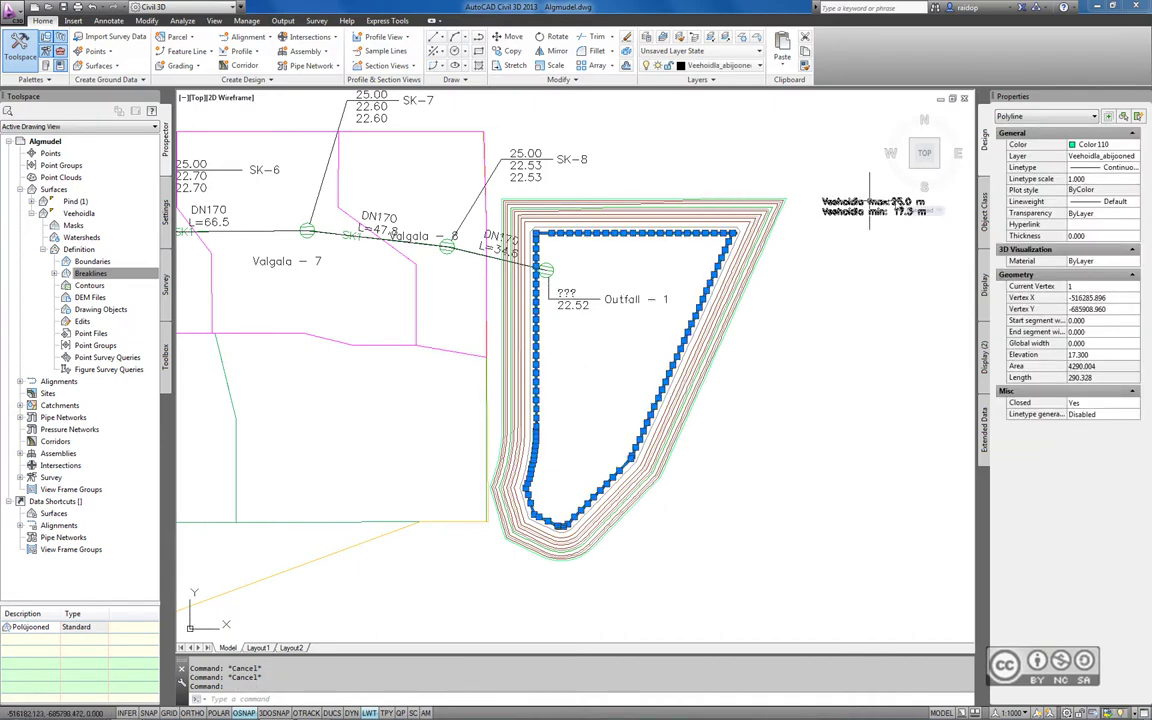
key("Escape")
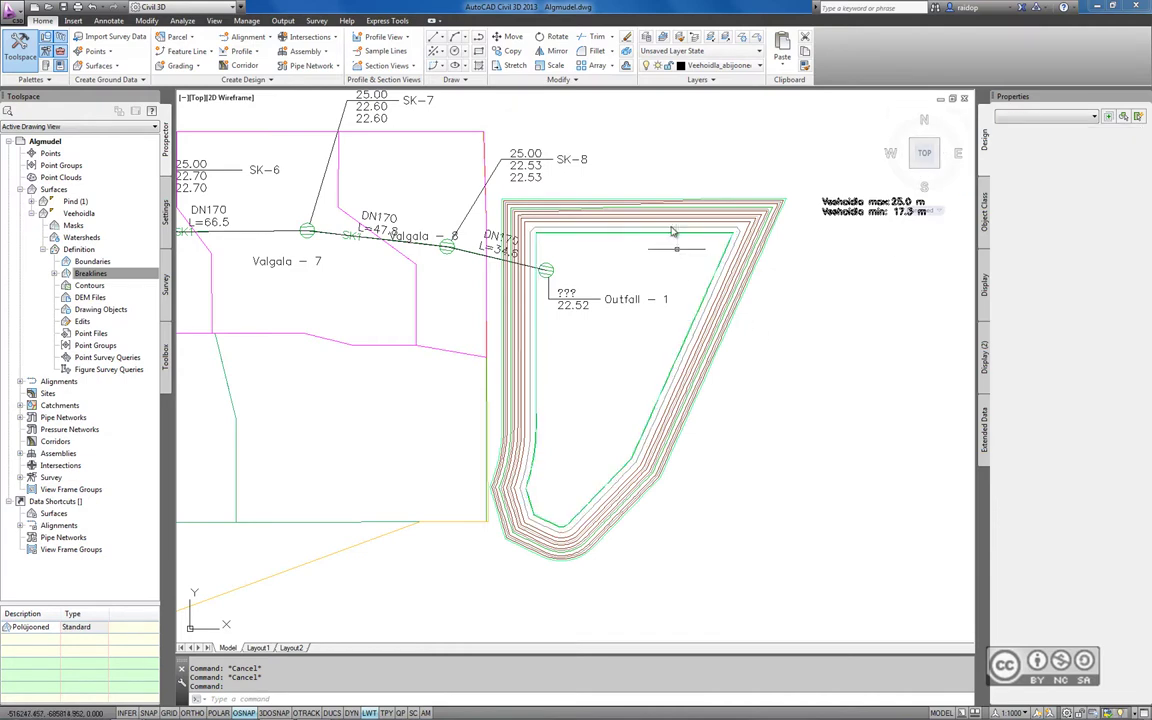
Turn off the Veehoidla_abijooned layer and select the Veehoidla surface
left_click(758, 68)
scroll(650, 265, "down", 1)
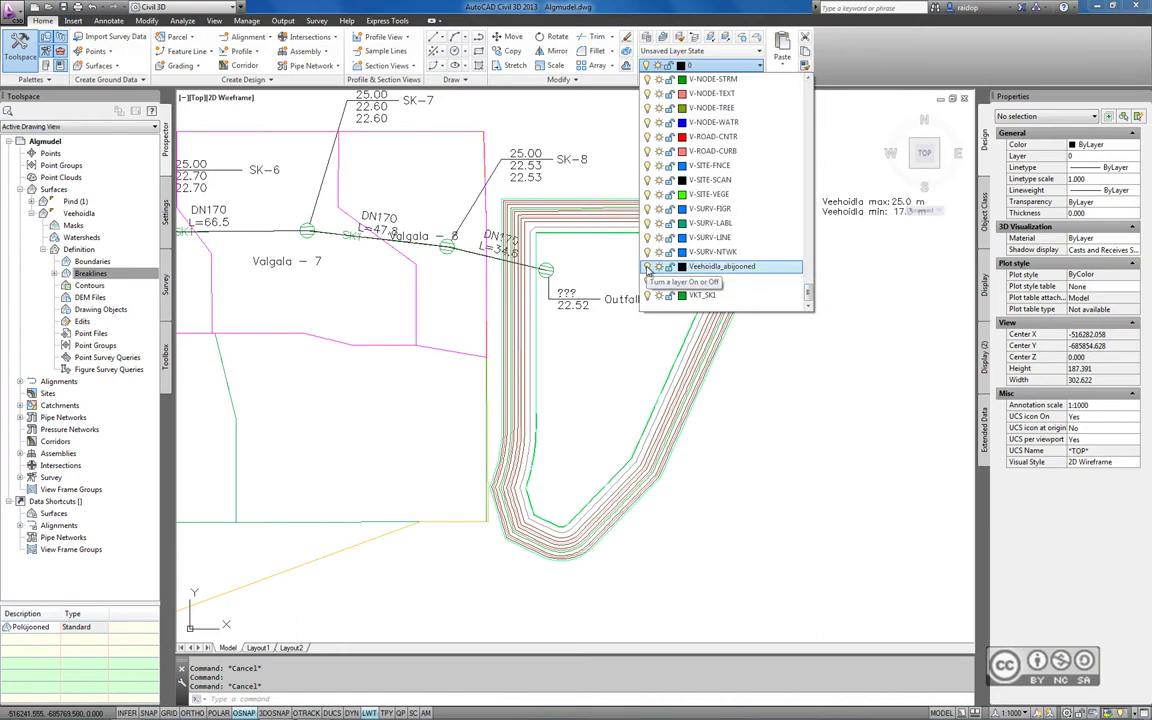
left_click(648, 268)
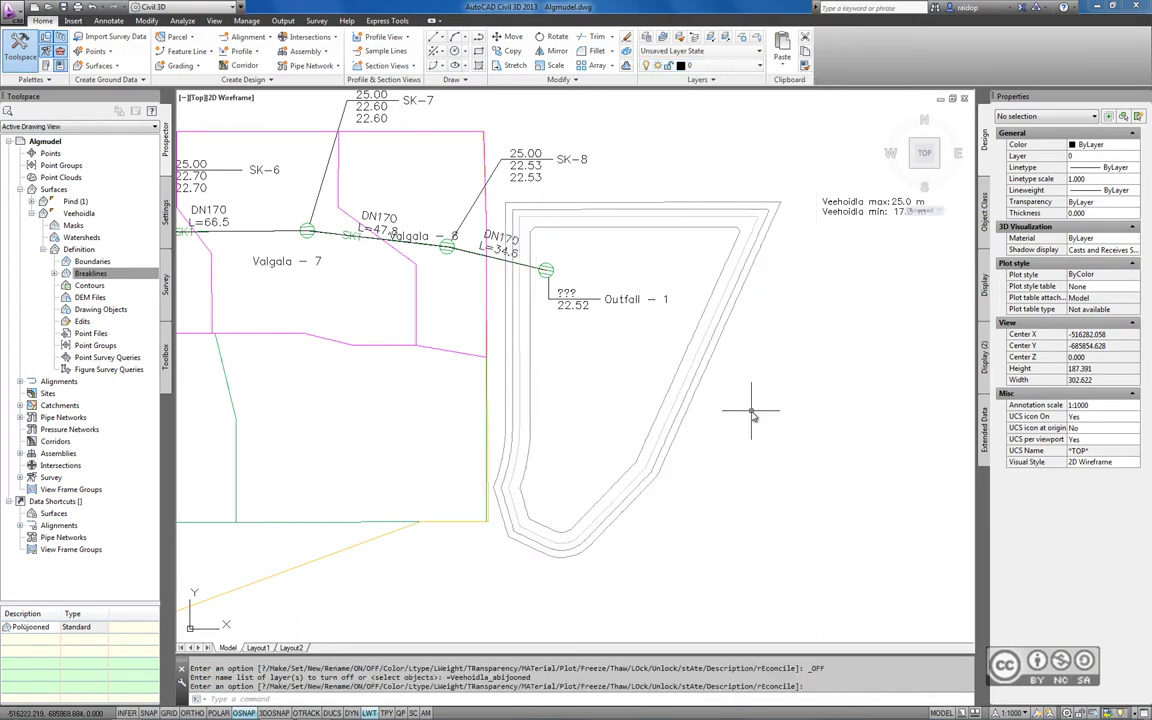
left_click(700, 388)
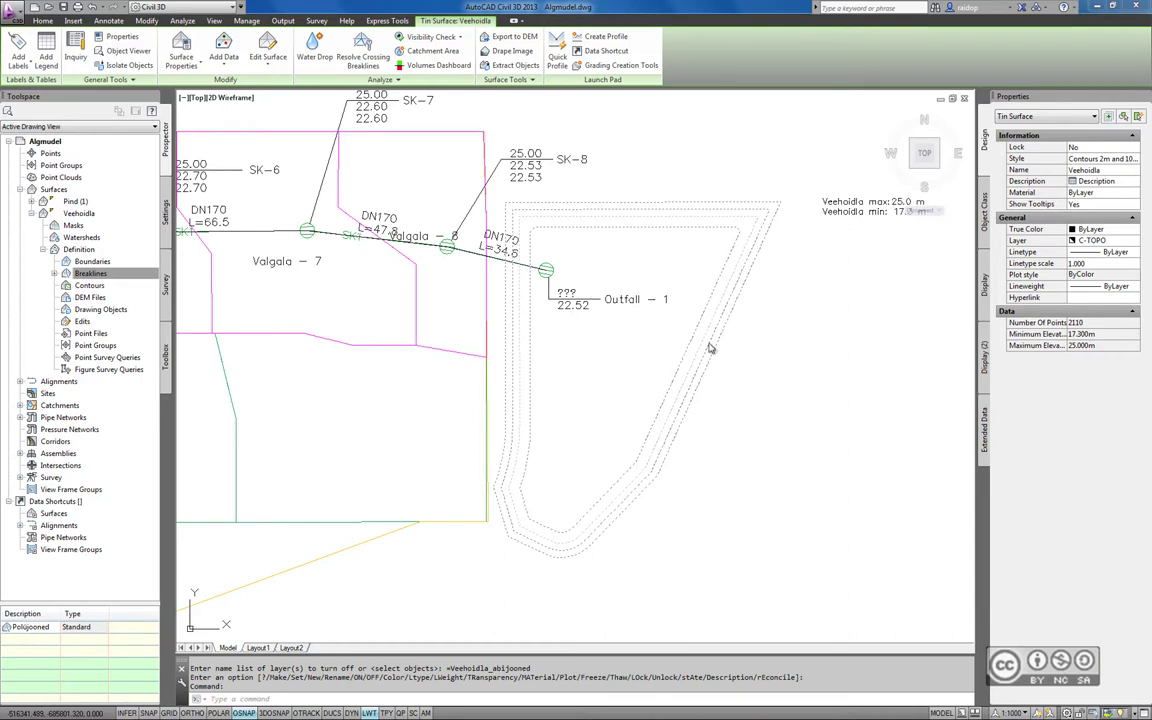
right_click(645, 255)
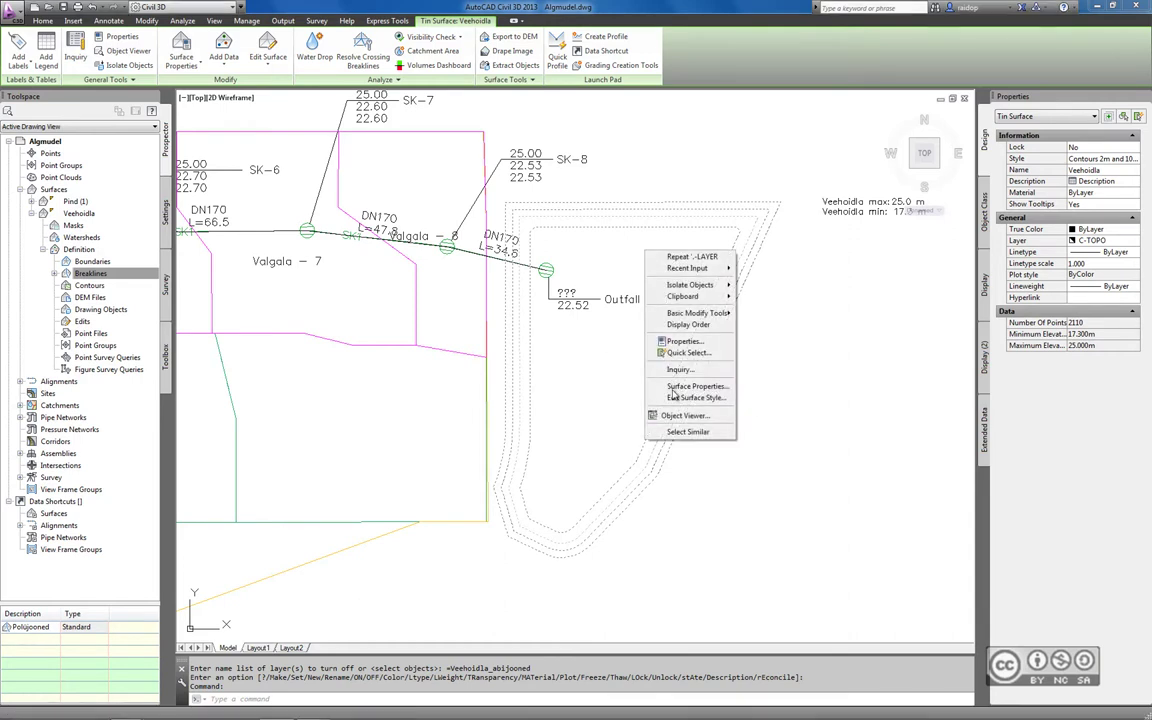
left_click(677, 416)
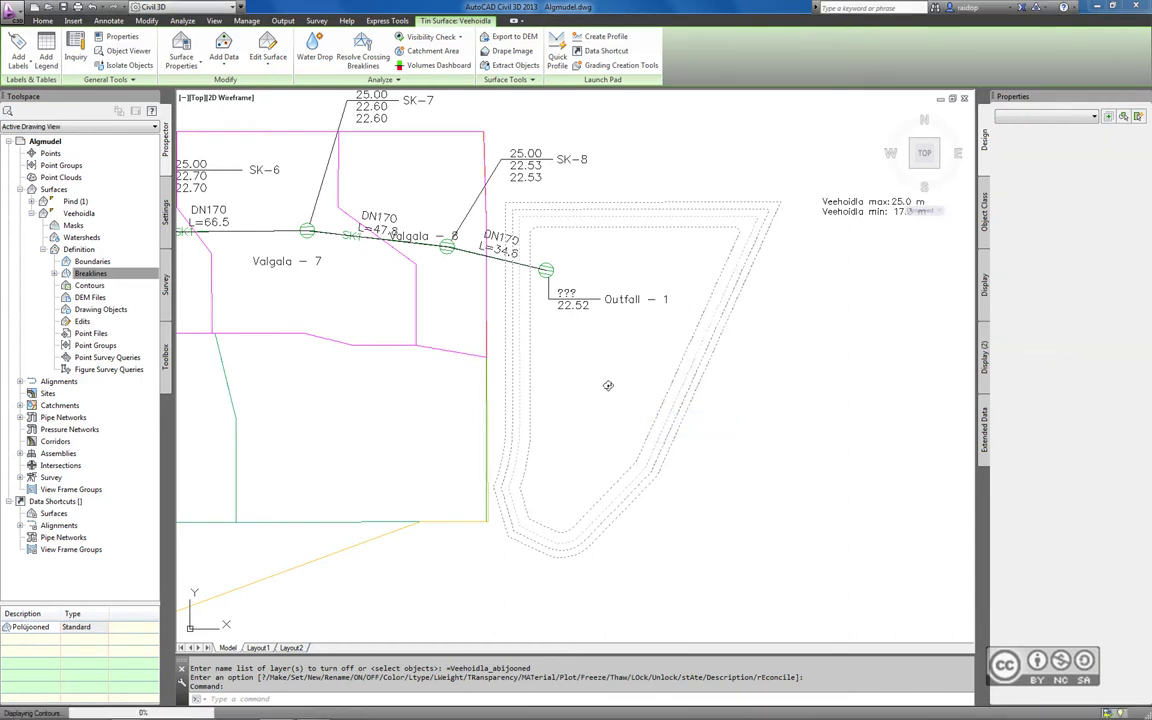
mouse_move(452, 375)
left_mouse_down()
mouse_move(464, 383)
mouse_move(466, 321)
mouse_move(401, 359)
mouse_move(371, 354)
mouse_move(413, 355)
mouse_move(393, 351)
mouse_move(449, 309)
left_mouse_up()
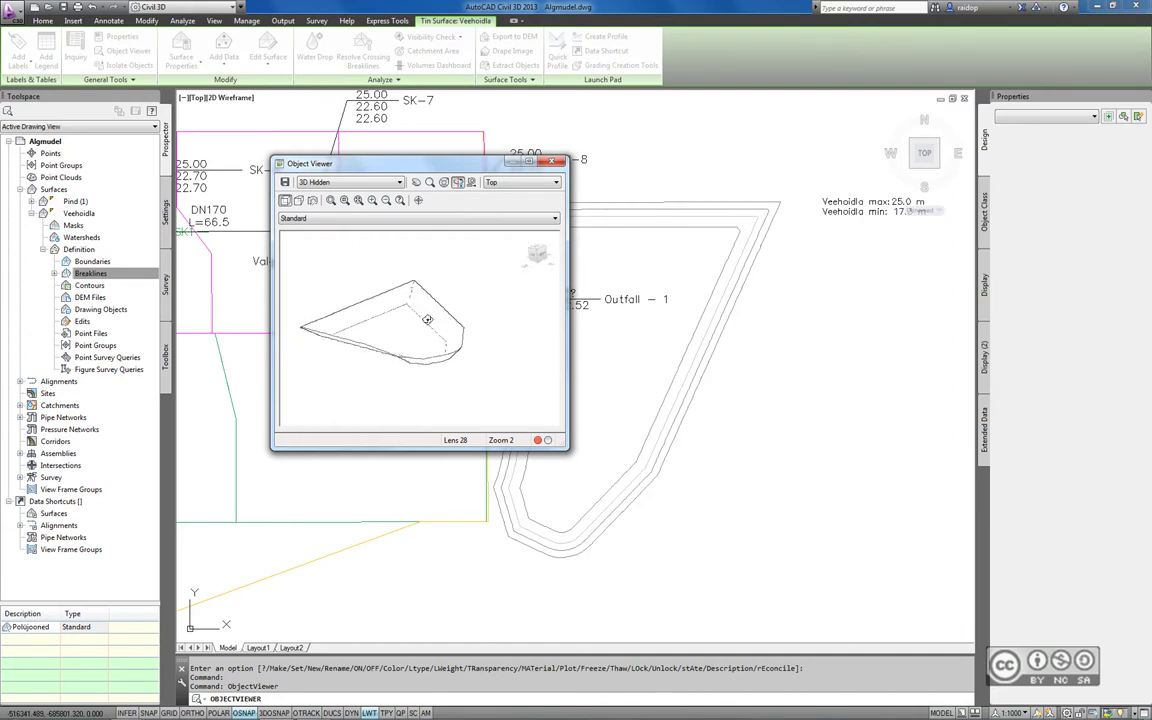
key("Escape")
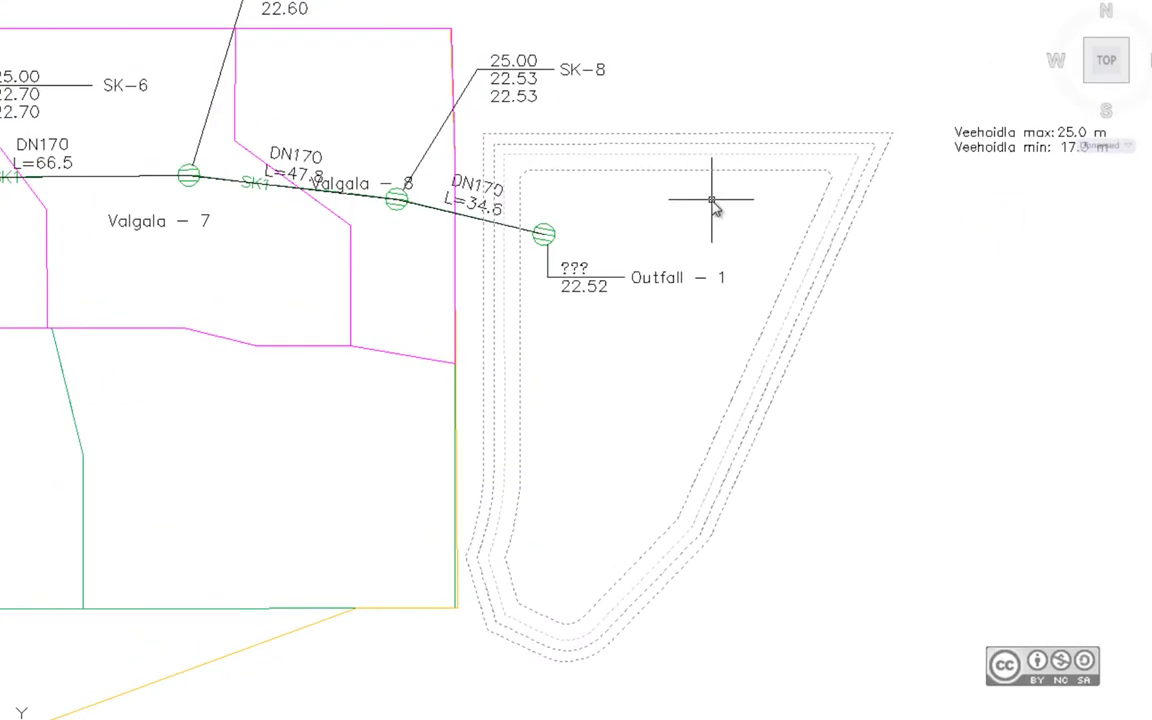
Review the Veehoidla surface's general statistics, including minimum and maximum elevation
right_click(712, 203)
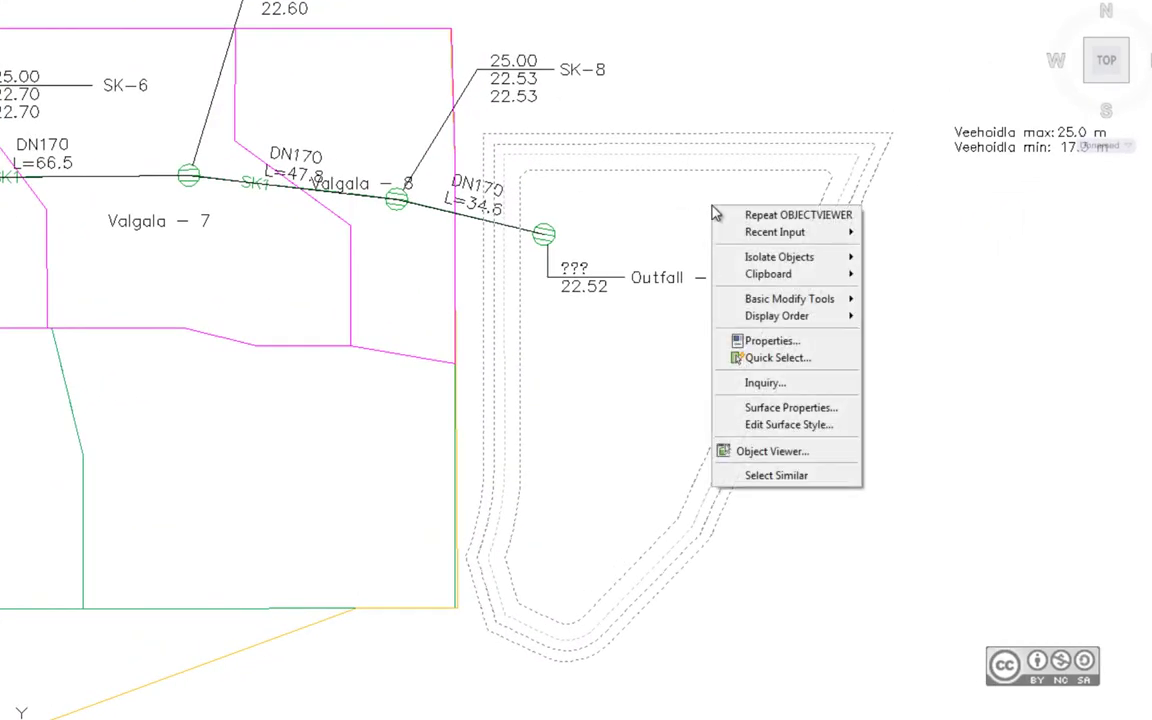
left_click(755, 410)
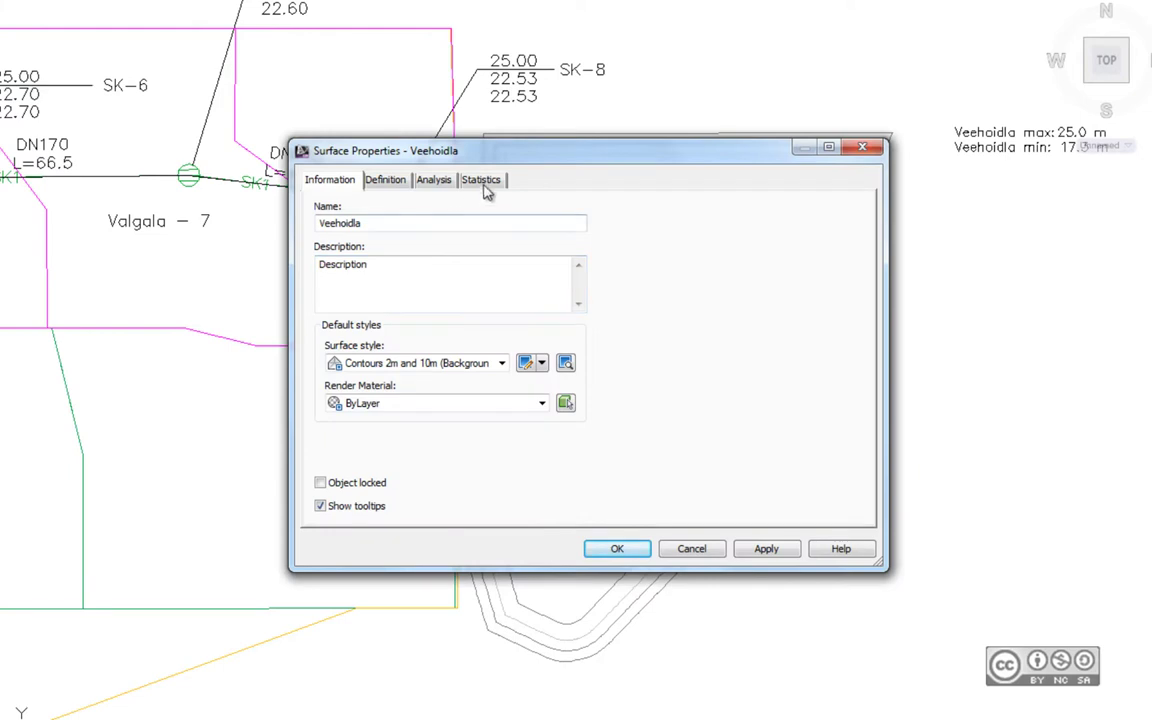
left_click(482, 182)
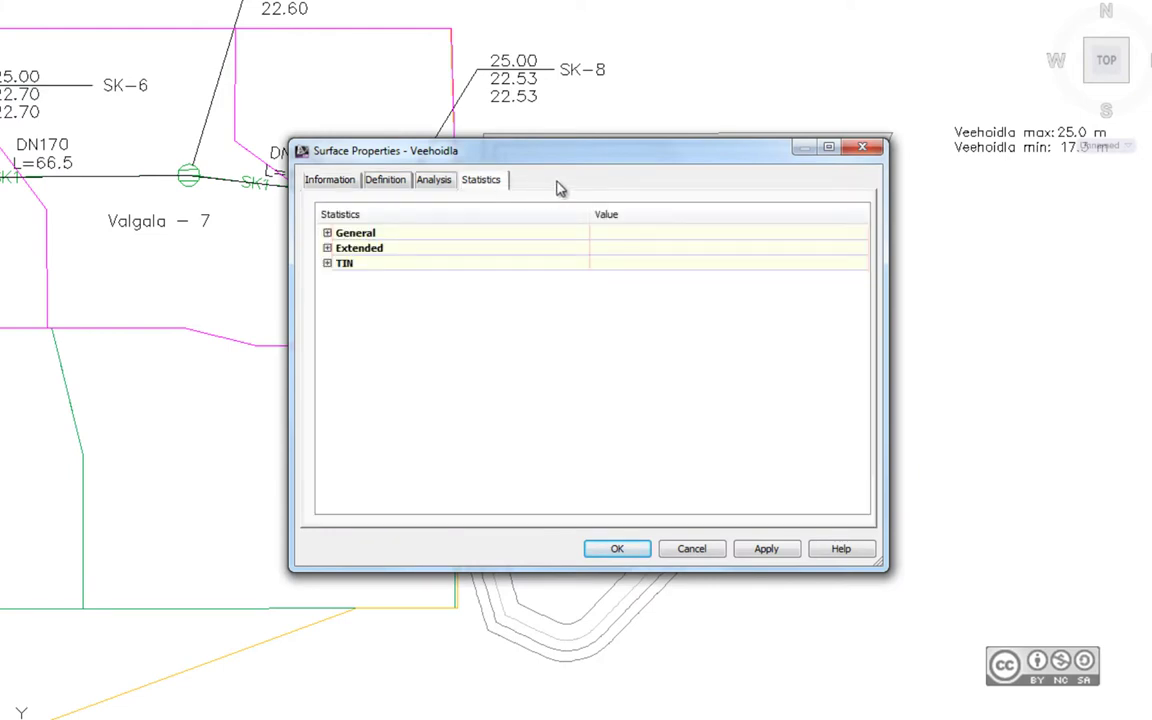
left_click(326, 234)
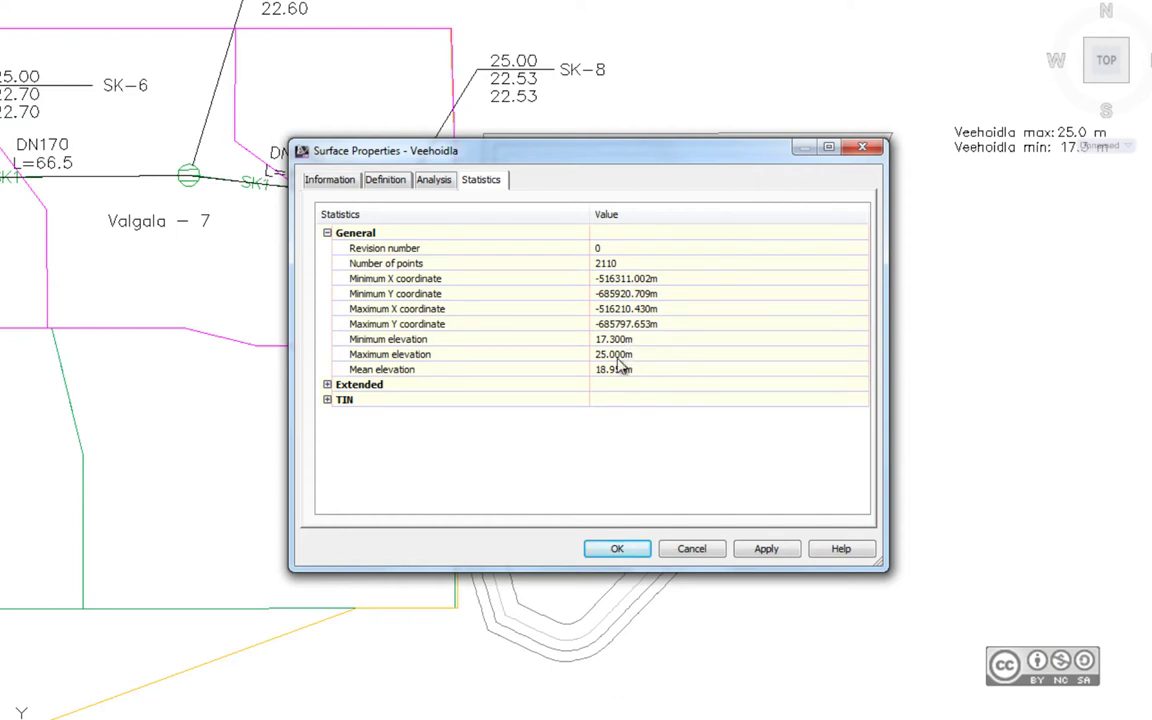
Set the surface analysis to User-defined contours and generate three contour ranges
left_click(432, 186)
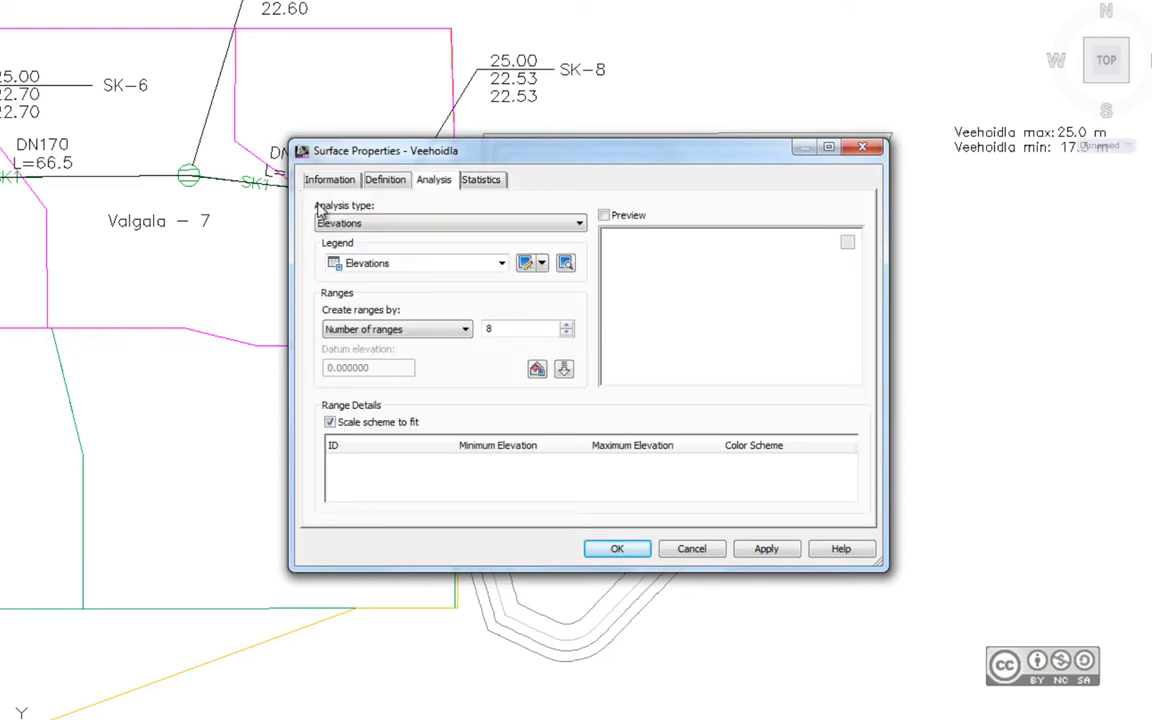
left_click(380, 222)
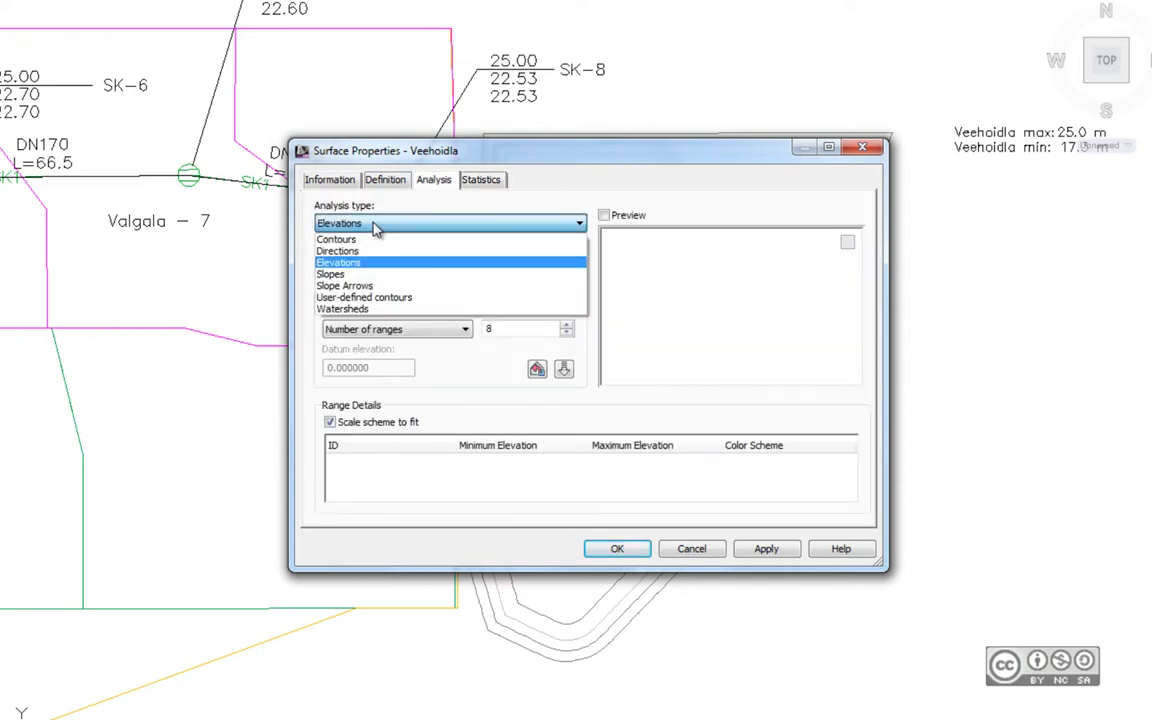
left_click(381, 298)
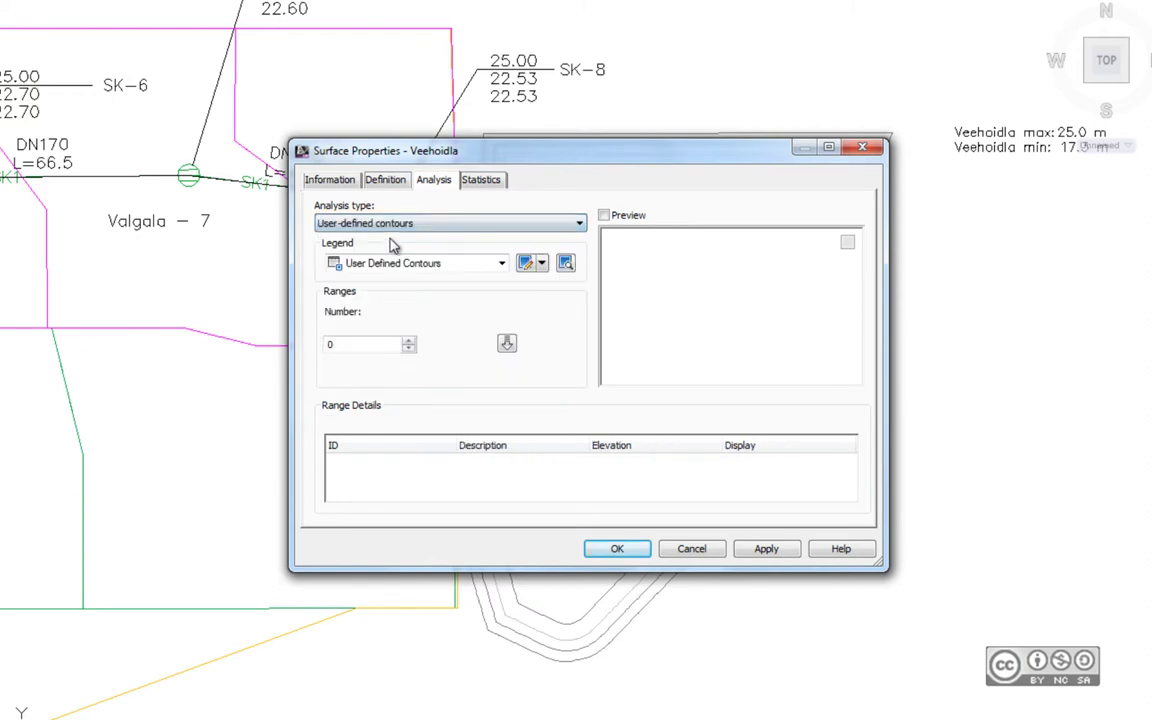
left_click(507, 344)
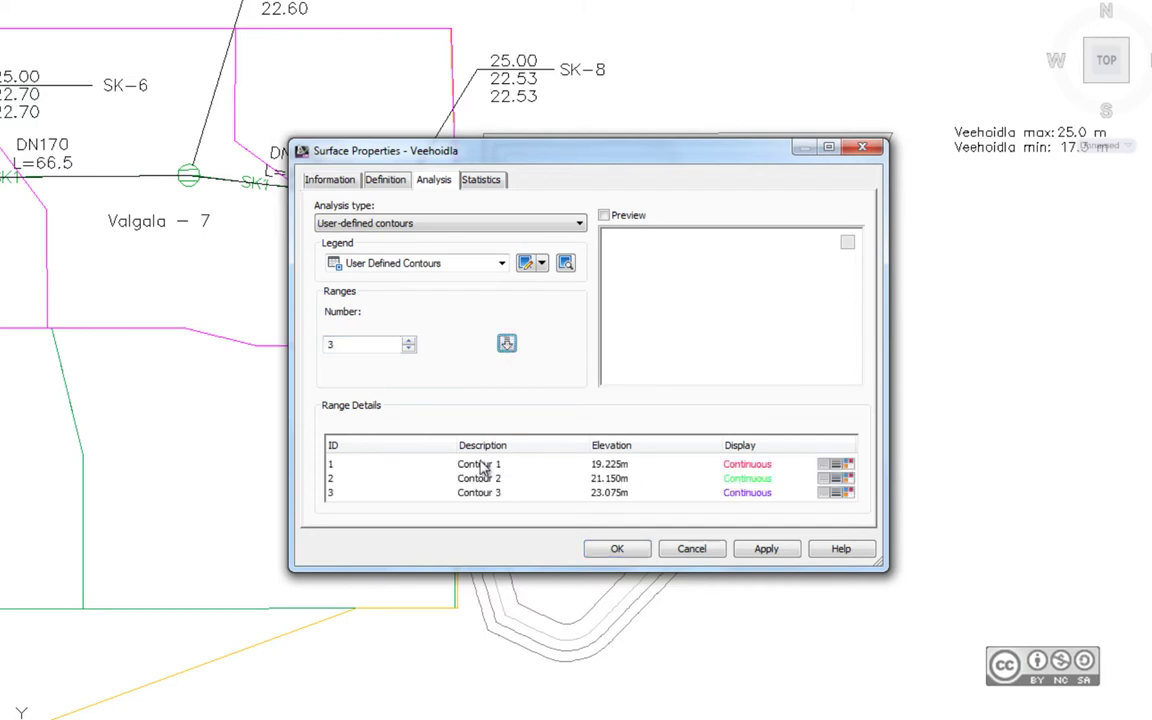
Set the contour elevations to 17.3, 25 and 22.2 m and apply them
left_click(624, 467)
left_click(624, 467)
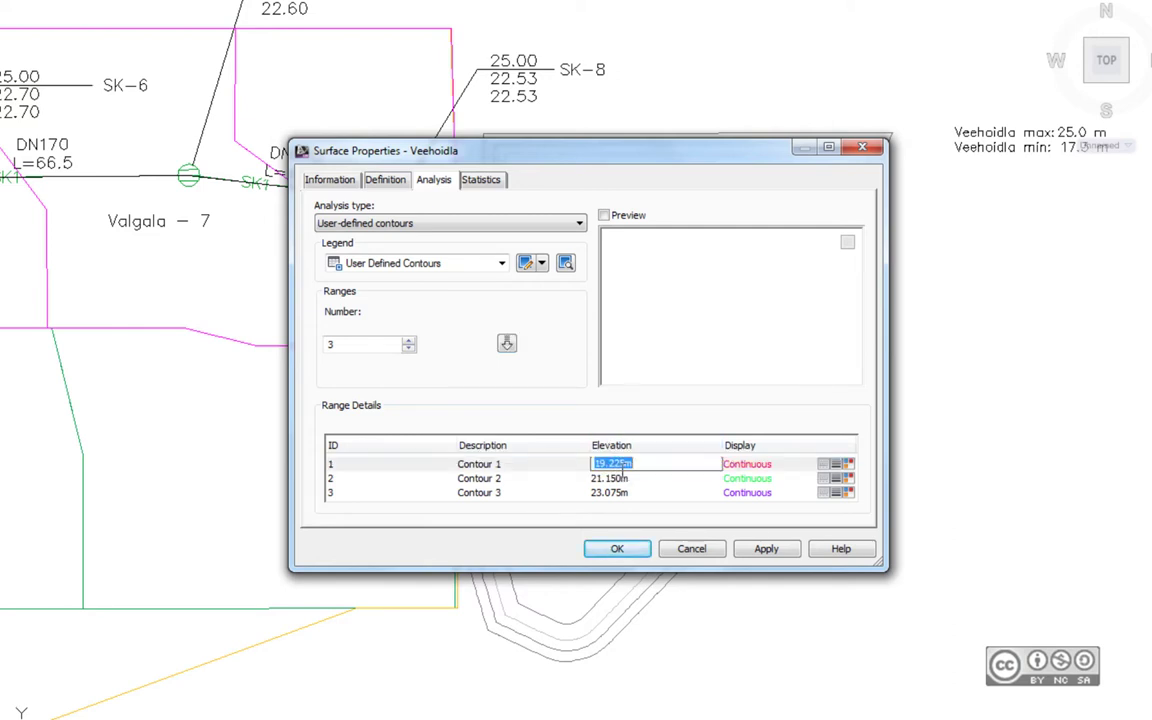
type("17.3")
double_click(622, 492)
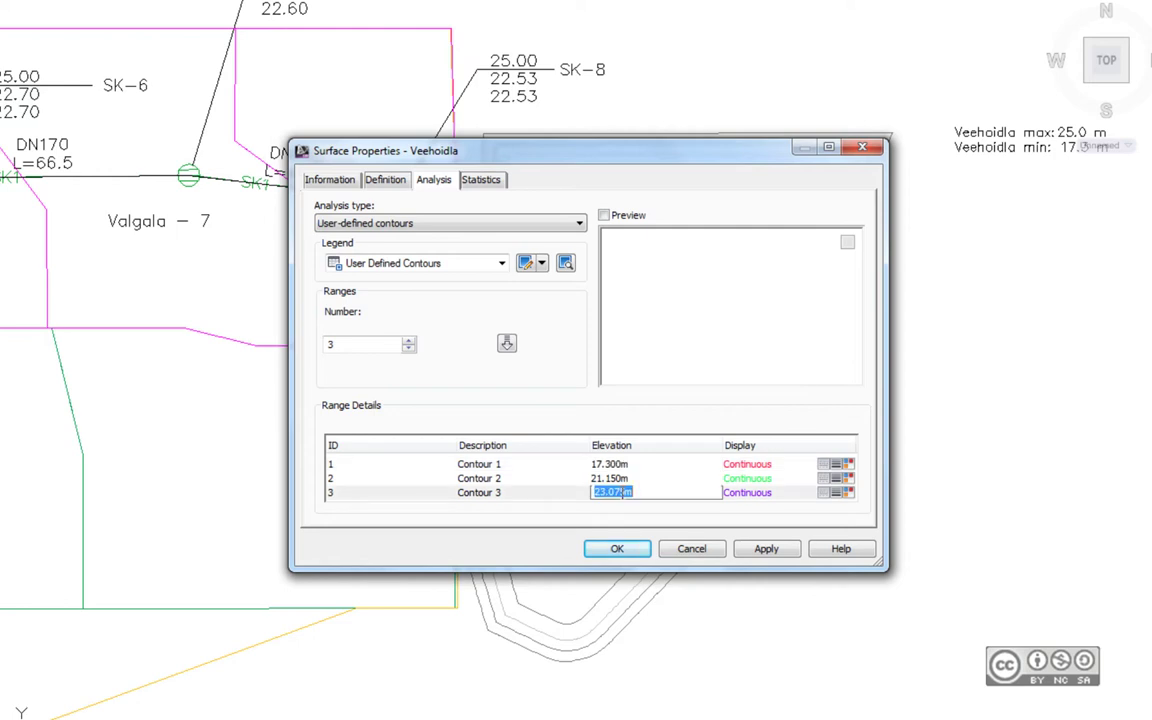
type("25")
double_click(624, 478)
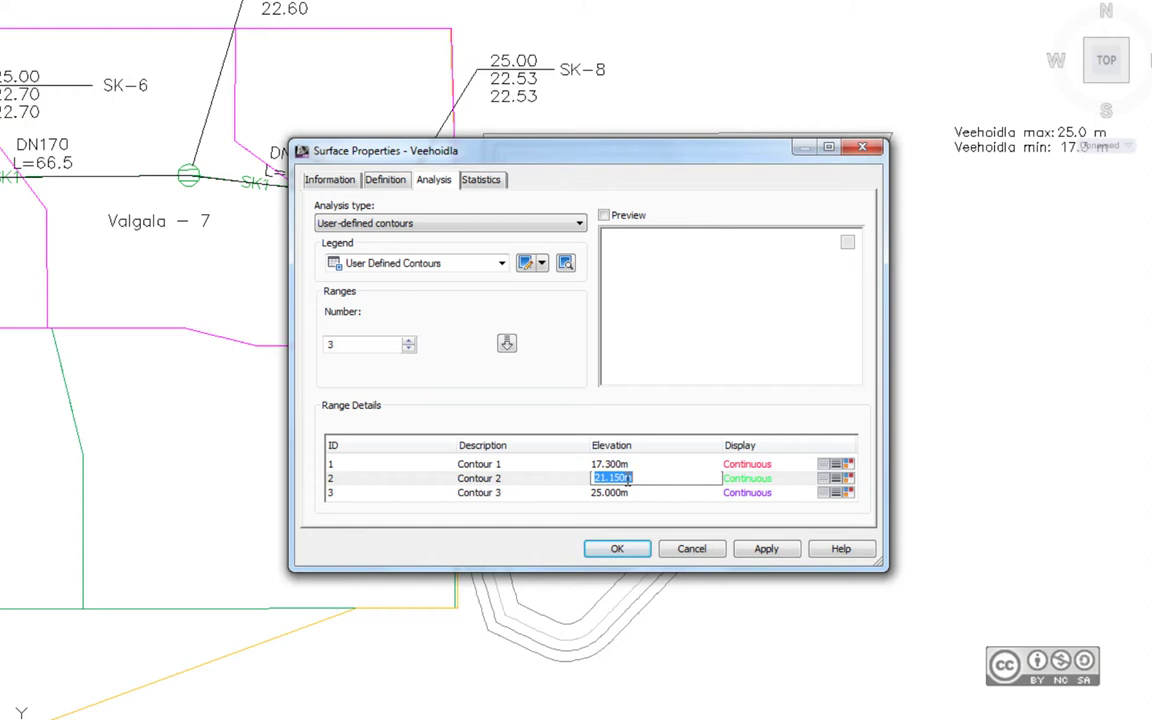
type("22.2")
left_click(631, 489)
left_click(638, 482)
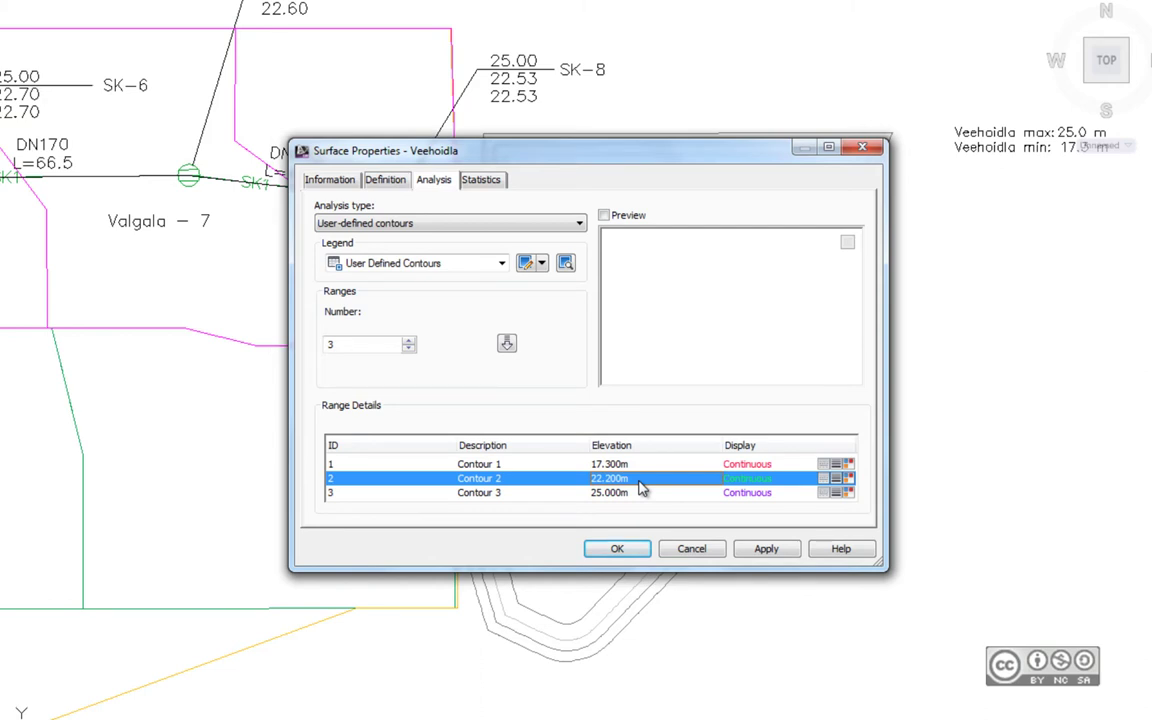
left_click(764, 550)
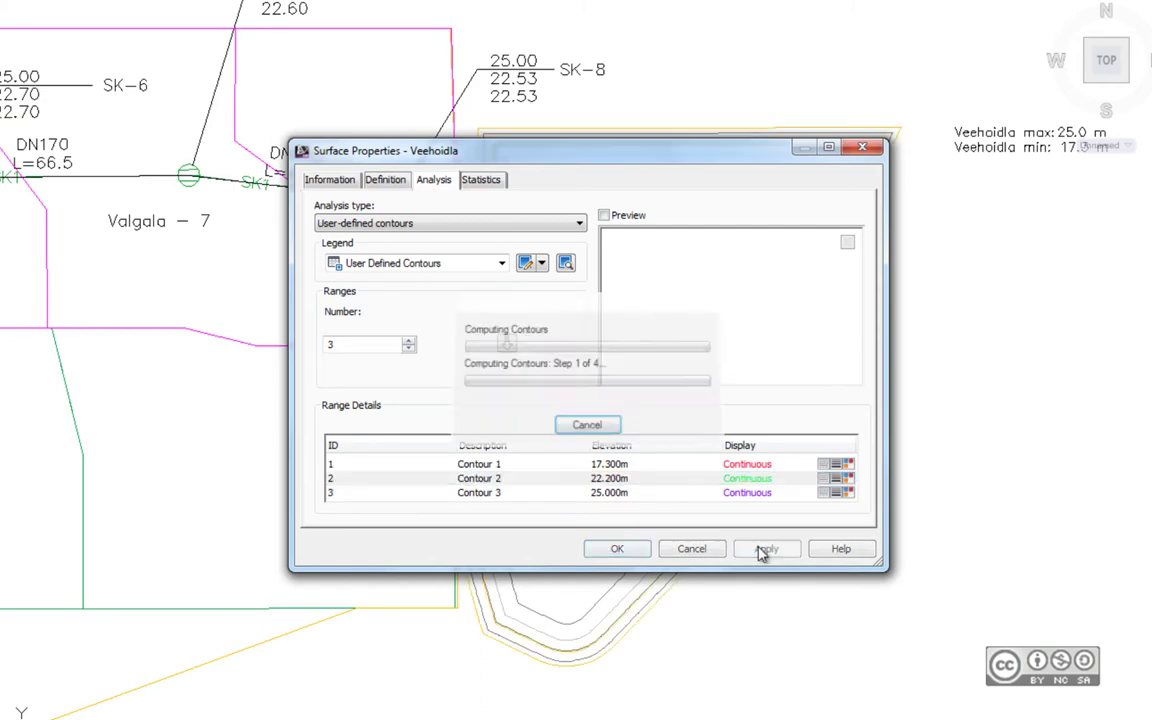
Turn on Major, Minor and User contours in the current surface style's display settings
left_click(333, 181)
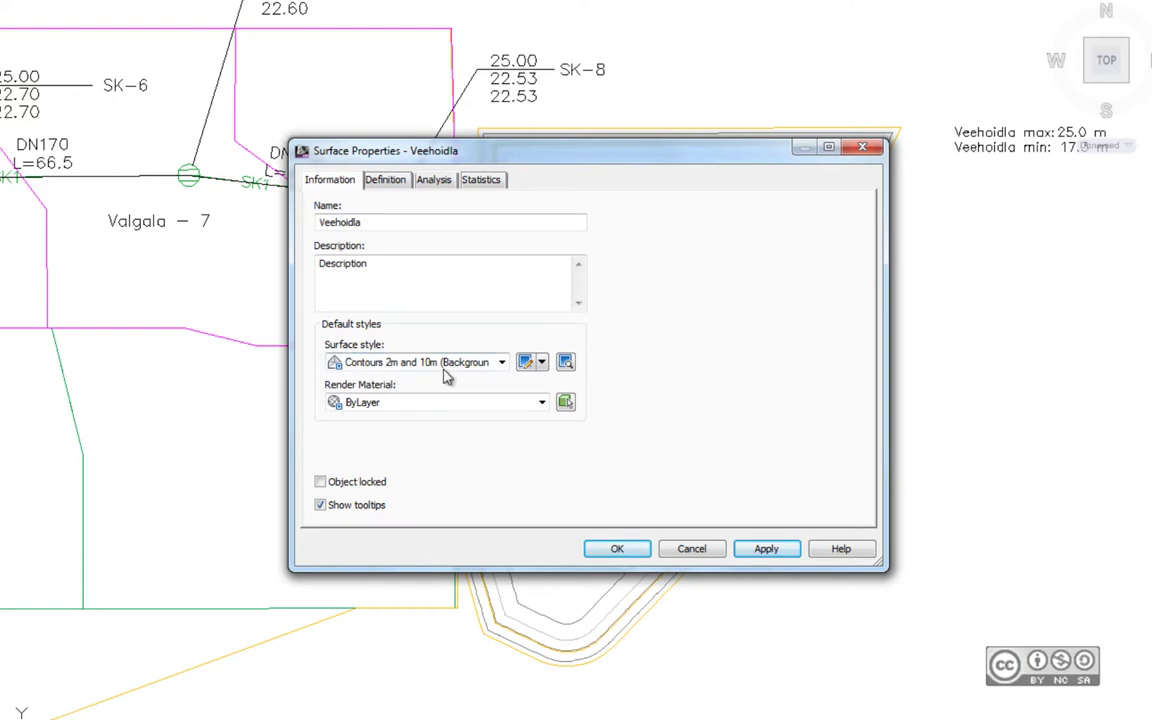
left_click(527, 365)
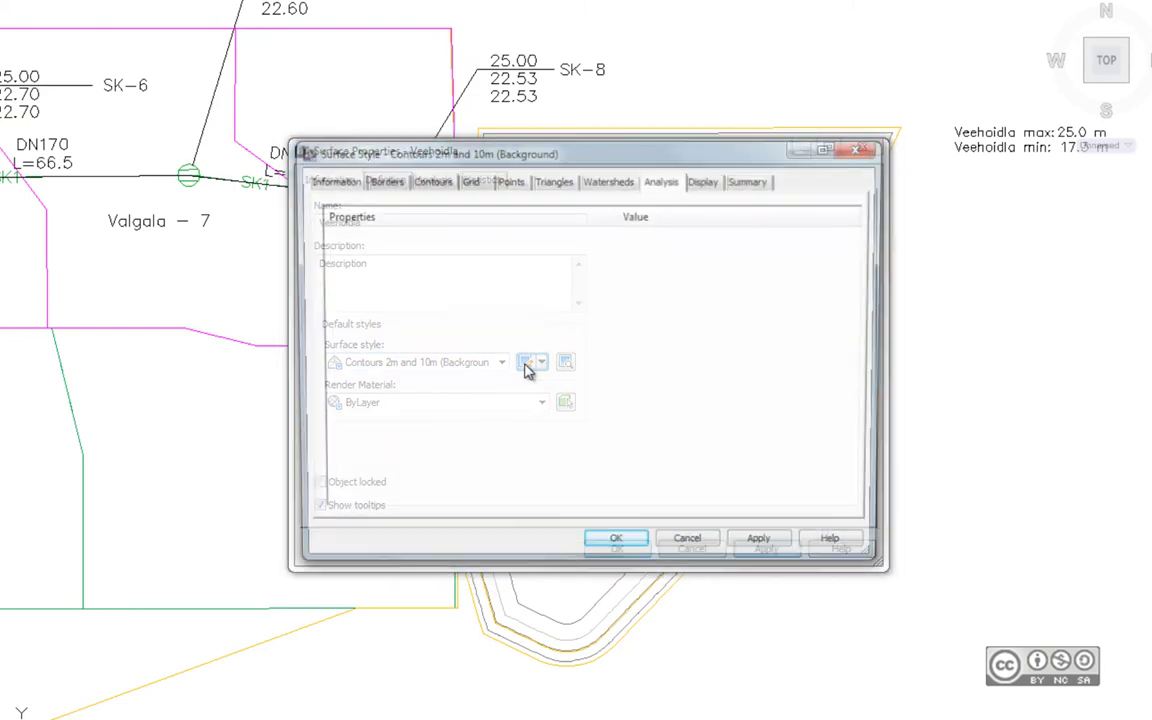
left_click(707, 182)
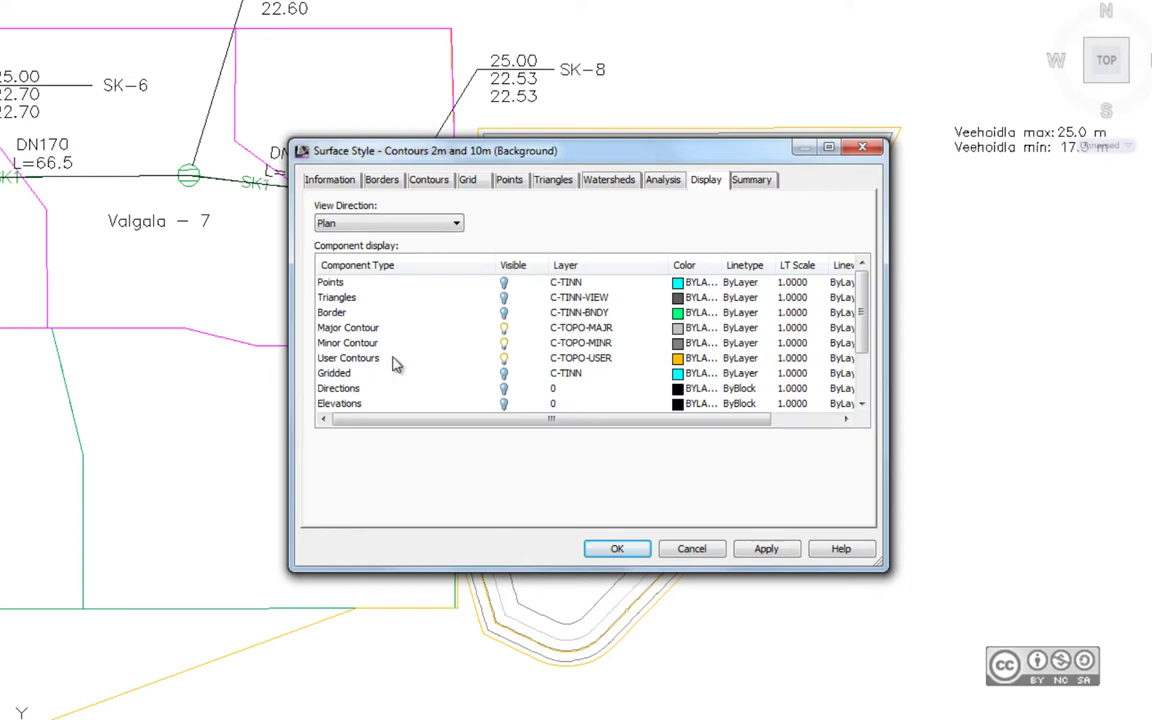
left_click(504, 338)
left_click(504, 313)
left_click(614, 550)
Close Surface Properties, then expand the Analyze tab's Design panel
left_click(618, 549)
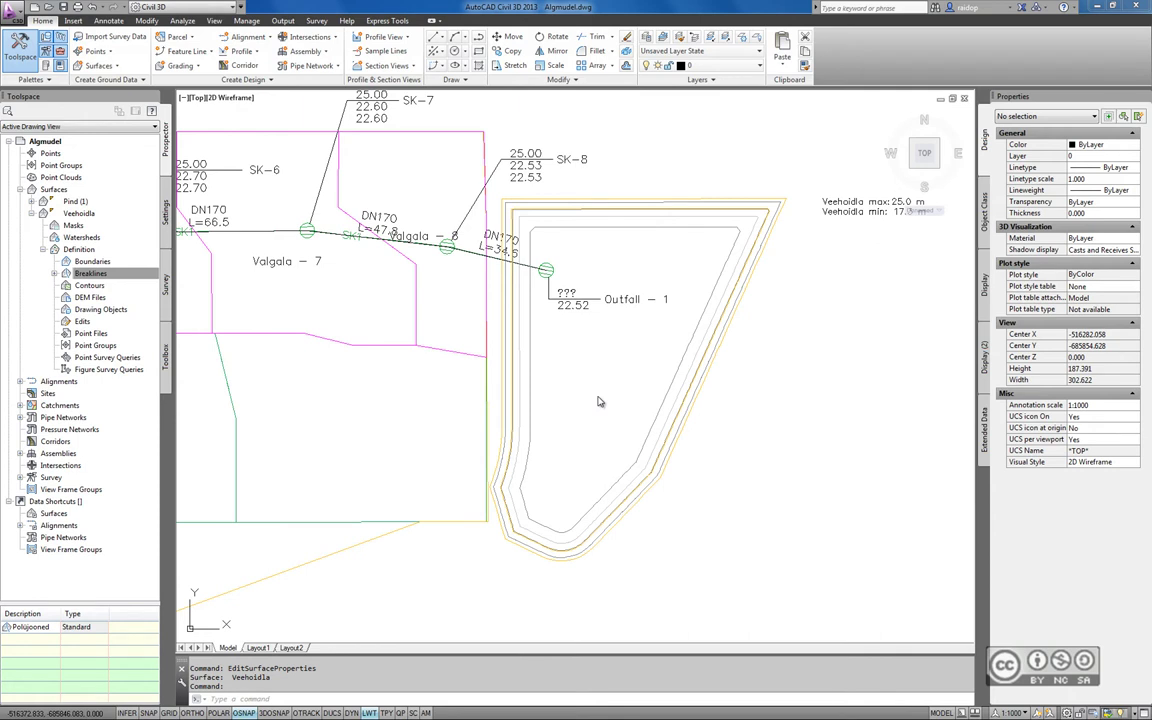
left_click(181, 21)
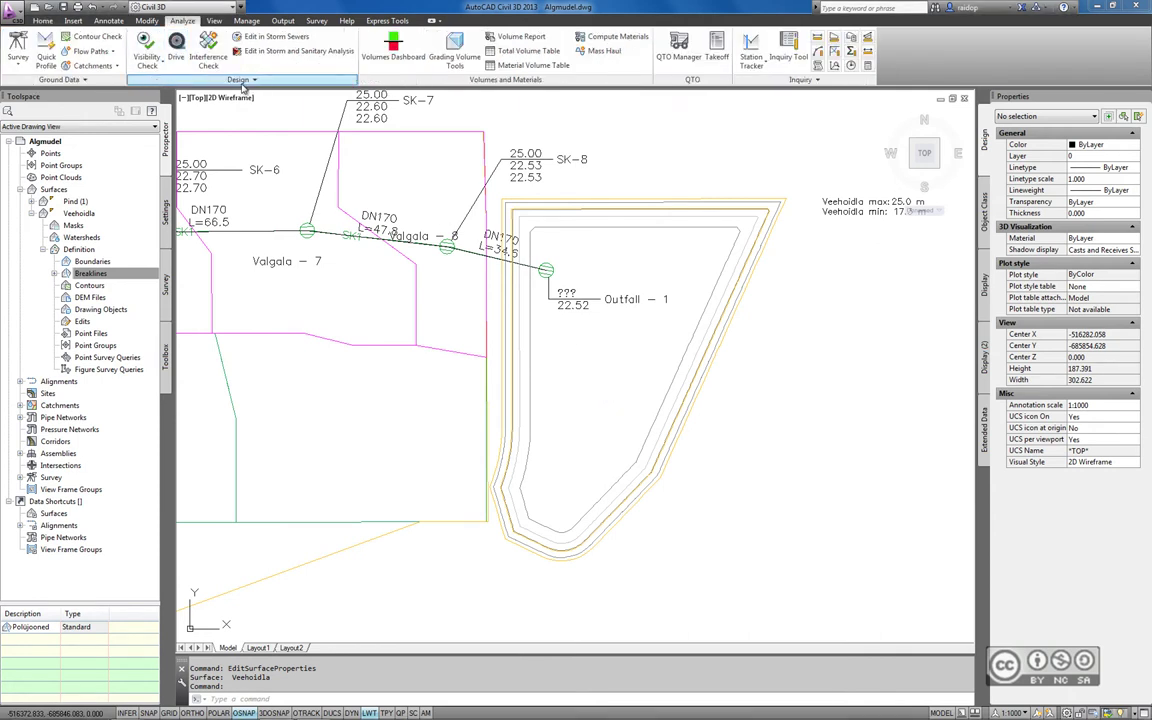
left_click(262, 81)
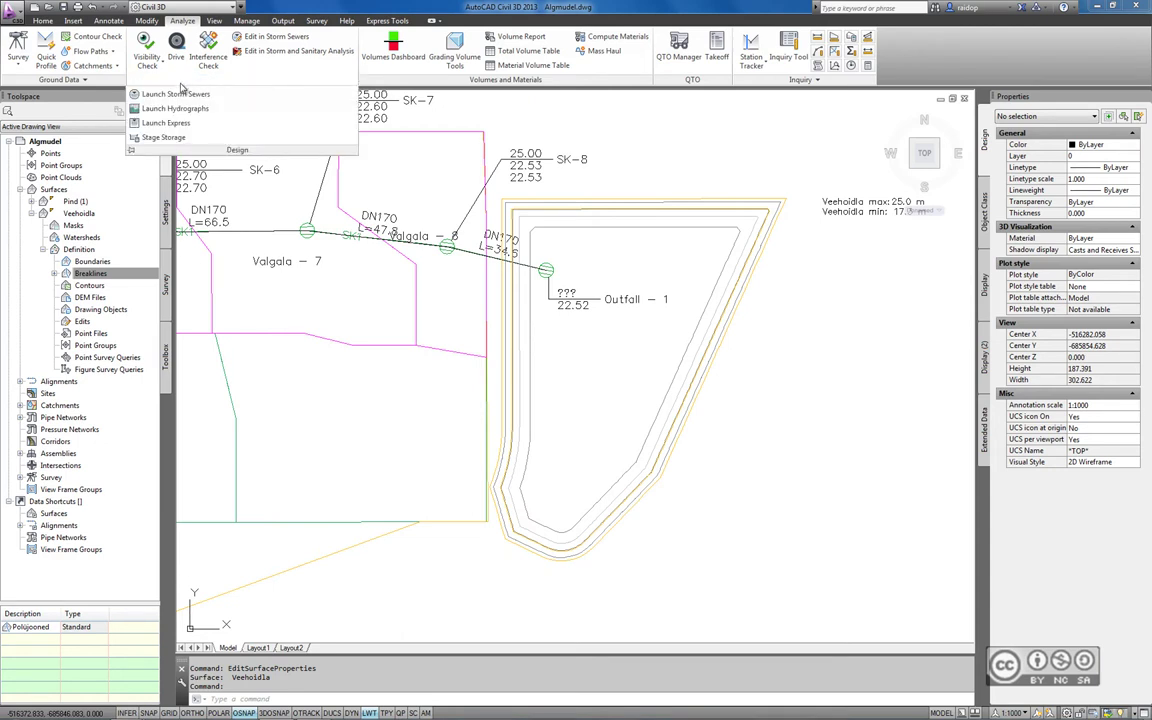
Title the stage storage table 'Veehoidla mahuköver', project 'Sademeveeprojekt 1', basin 'Veehoidla'
left_click(163, 139)
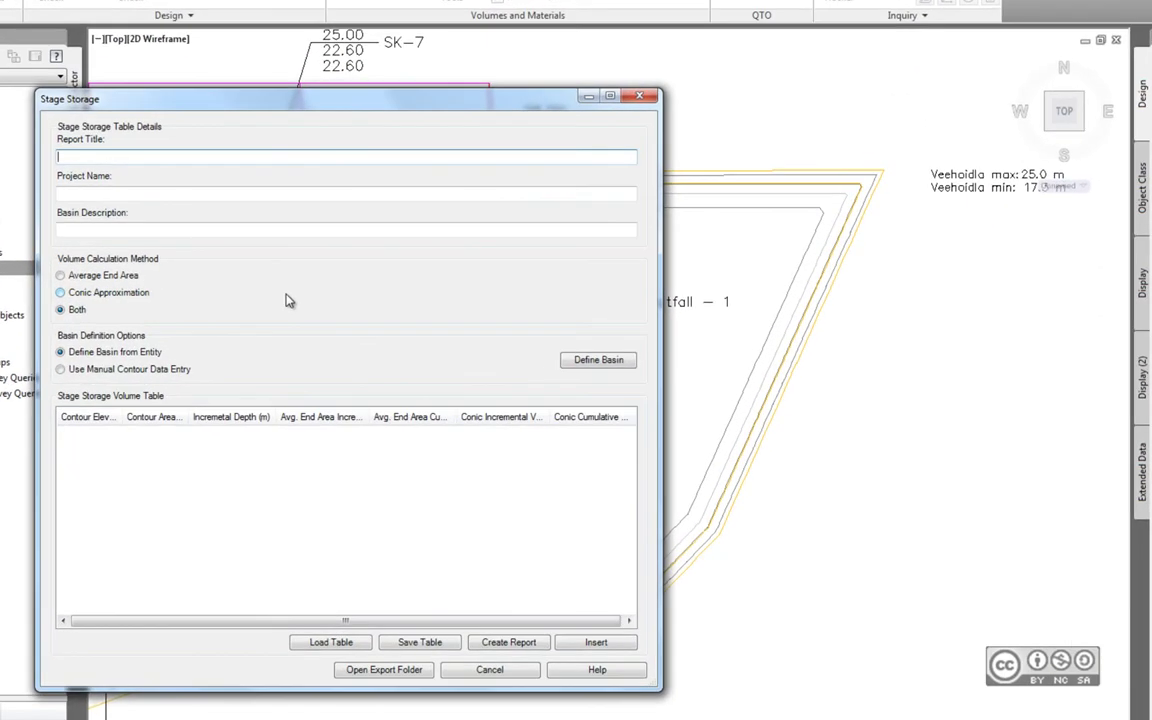
type("Veehoidla ")
type("mahuköver")
key("Tab")
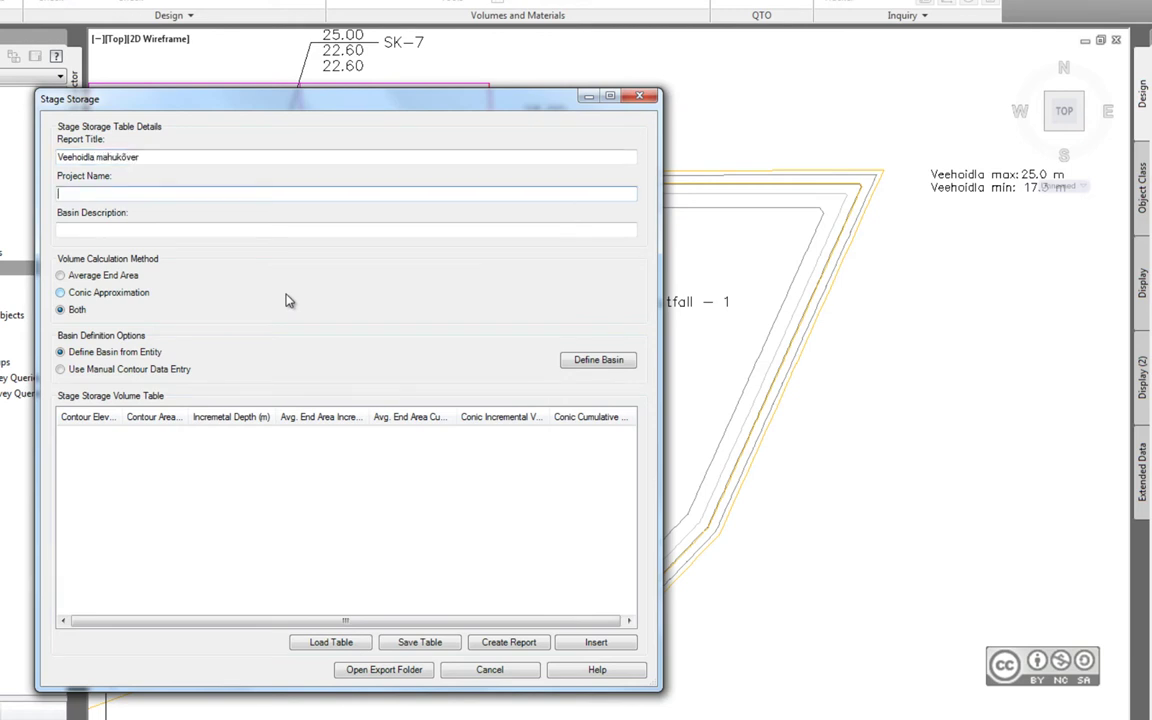
type("Sademe")
type("veeprojekt 1")
key("Tab")
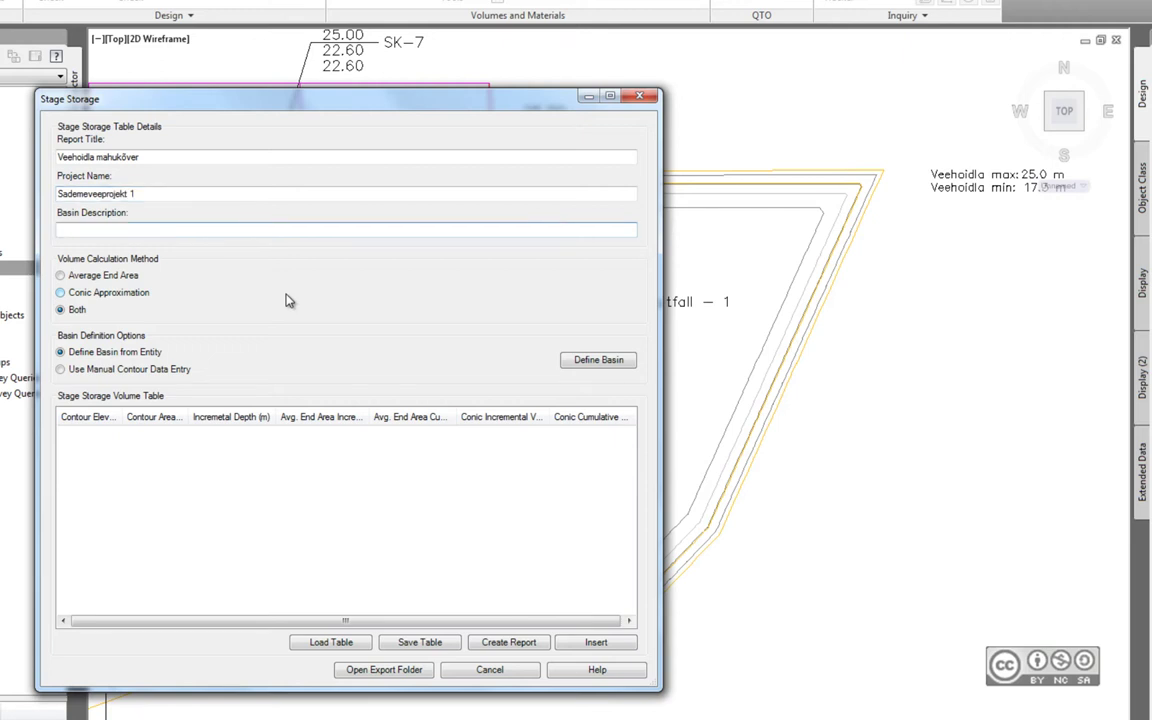
type("Veehoid")
type("la")
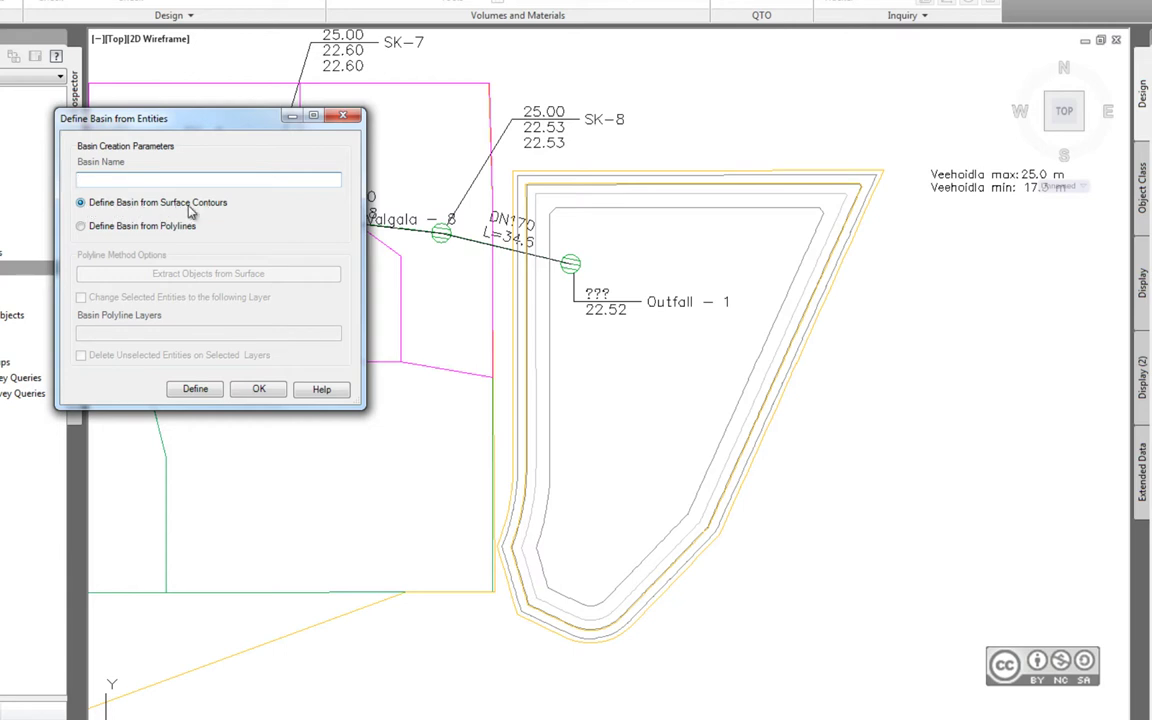
Pick the Veehoidla surface as the basin and widen the Contour Elev column
left_click(195, 390)
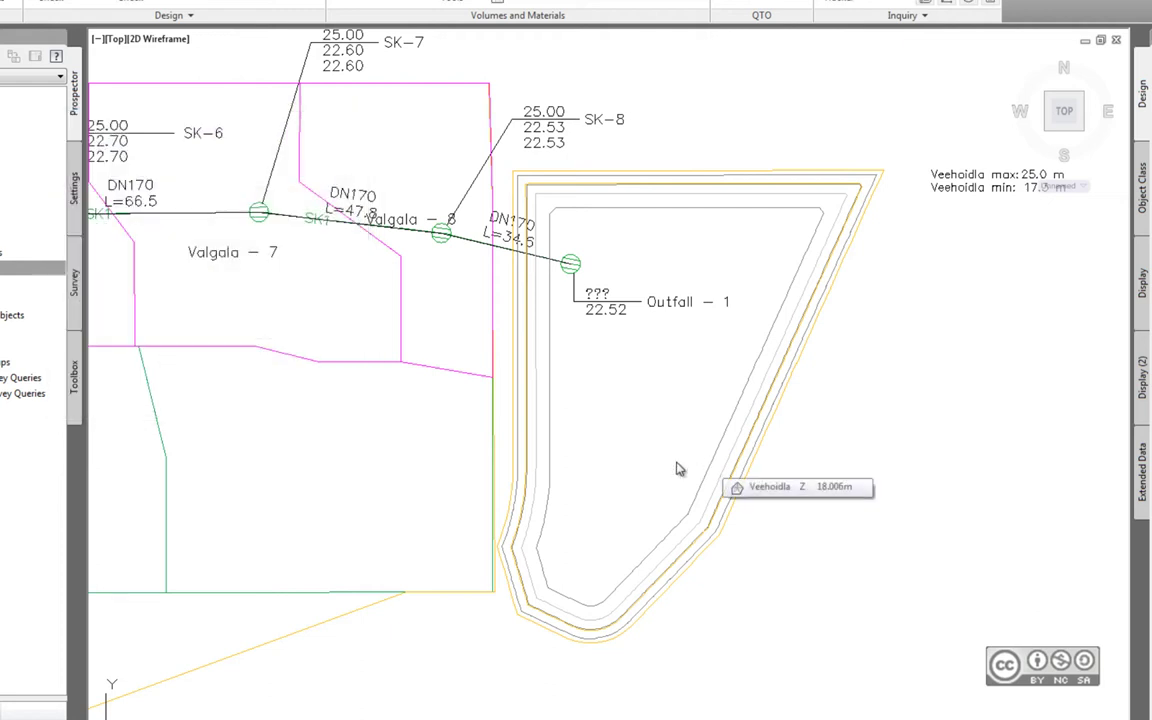
left_click(676, 468)
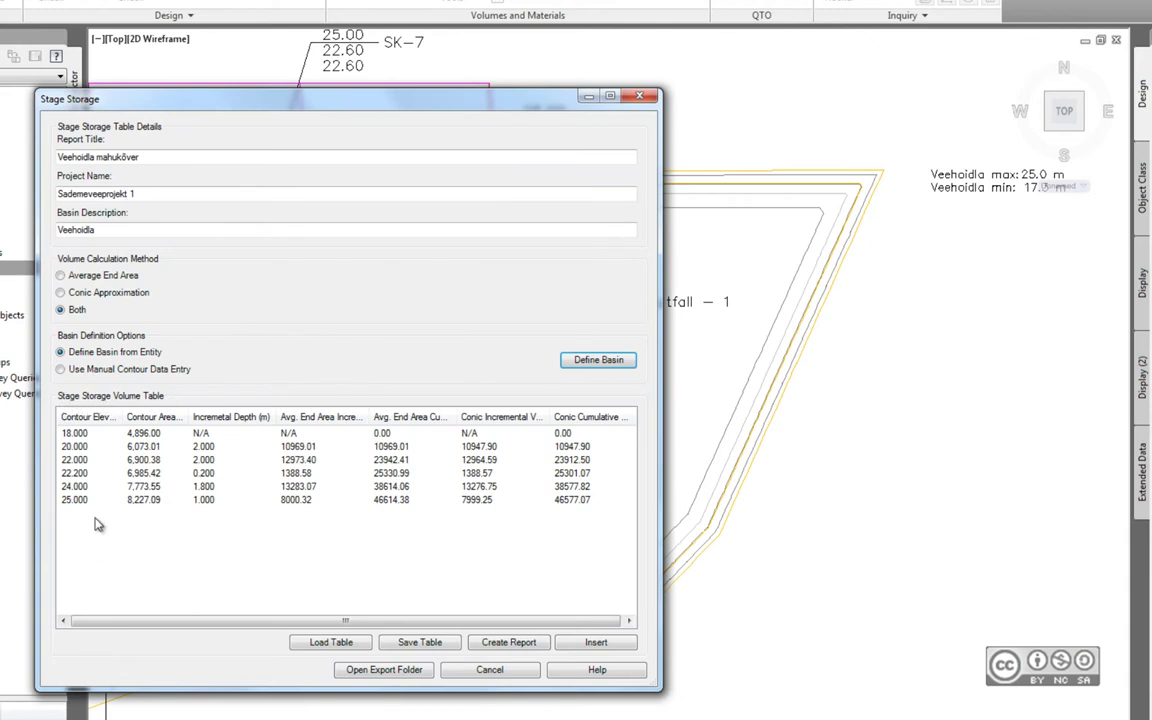
double_click(105, 418)
left_click(97, 429)
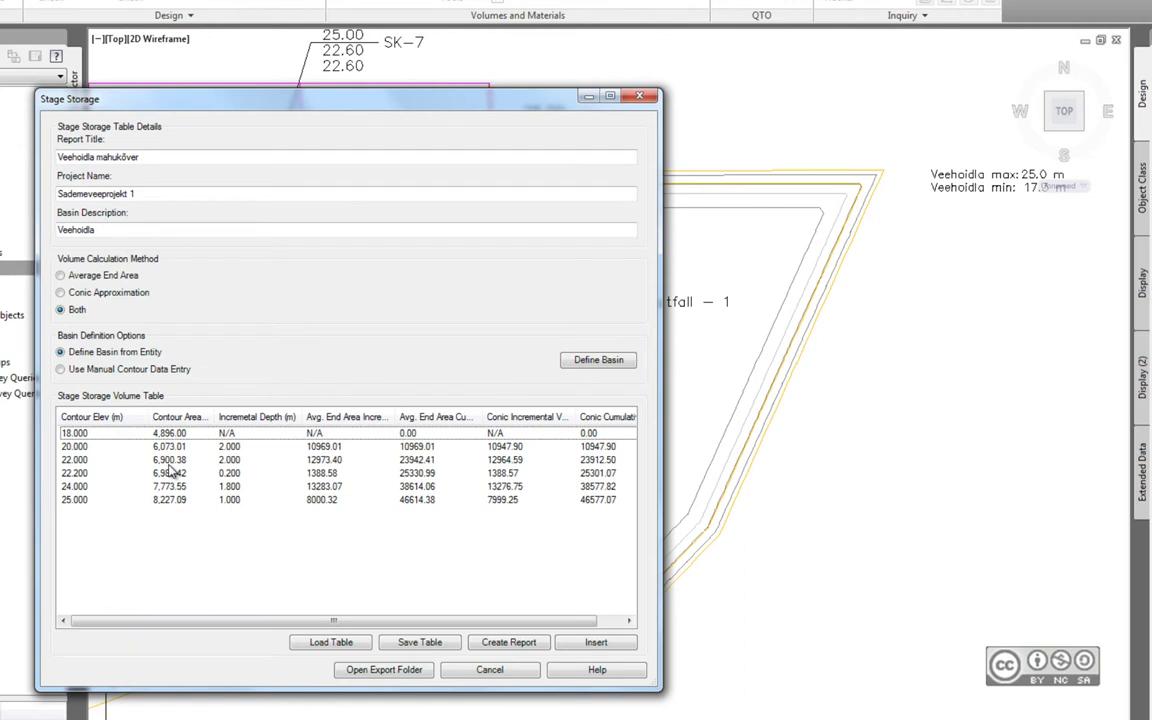
left_click(136, 615)
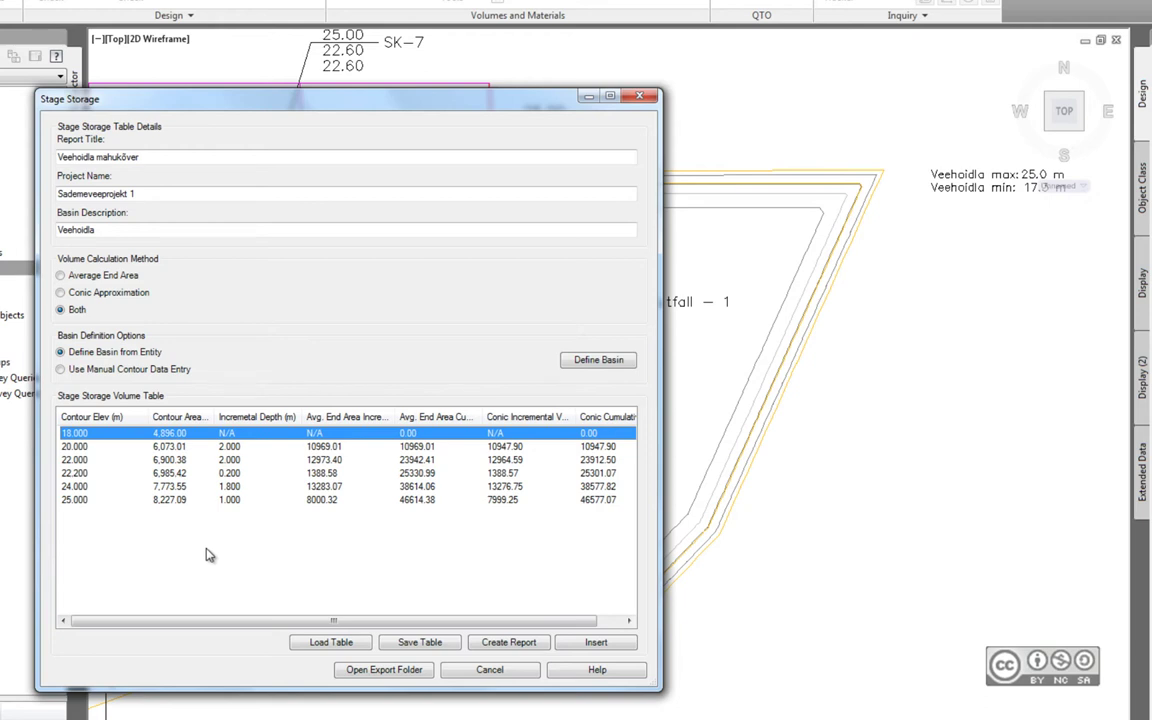
Save the stage storage table to the Desktop as Veehoidla
left_click(411, 642)
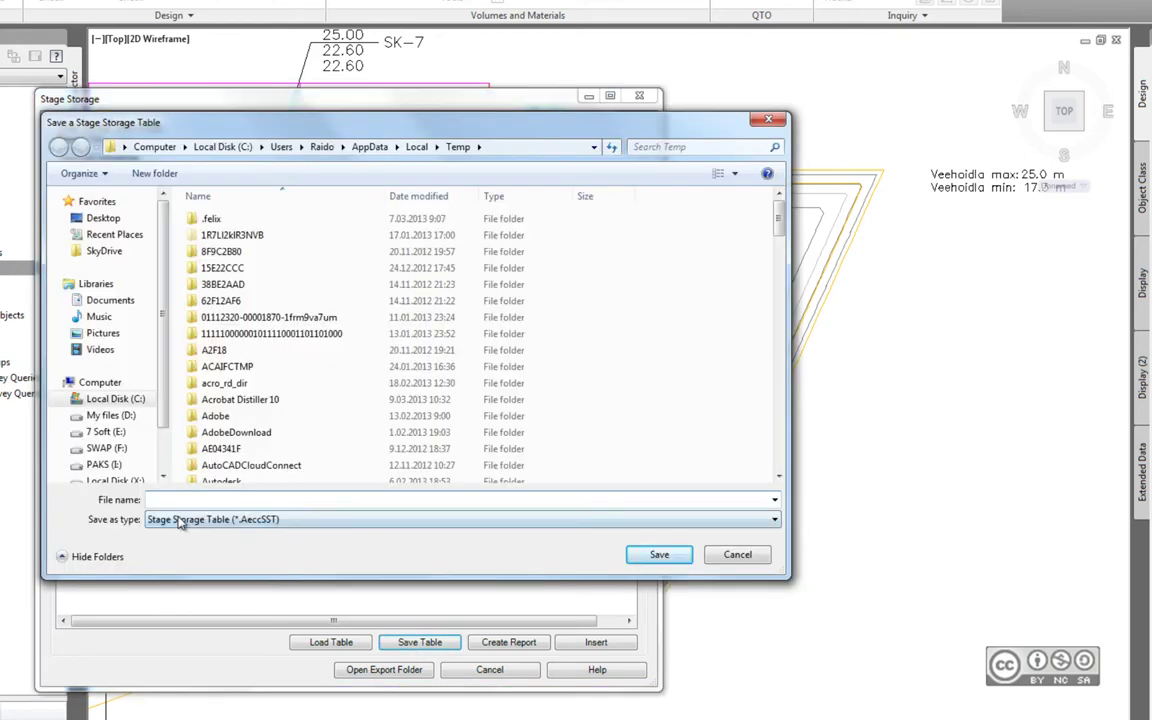
left_click(180, 520)
left_click(258, 532)
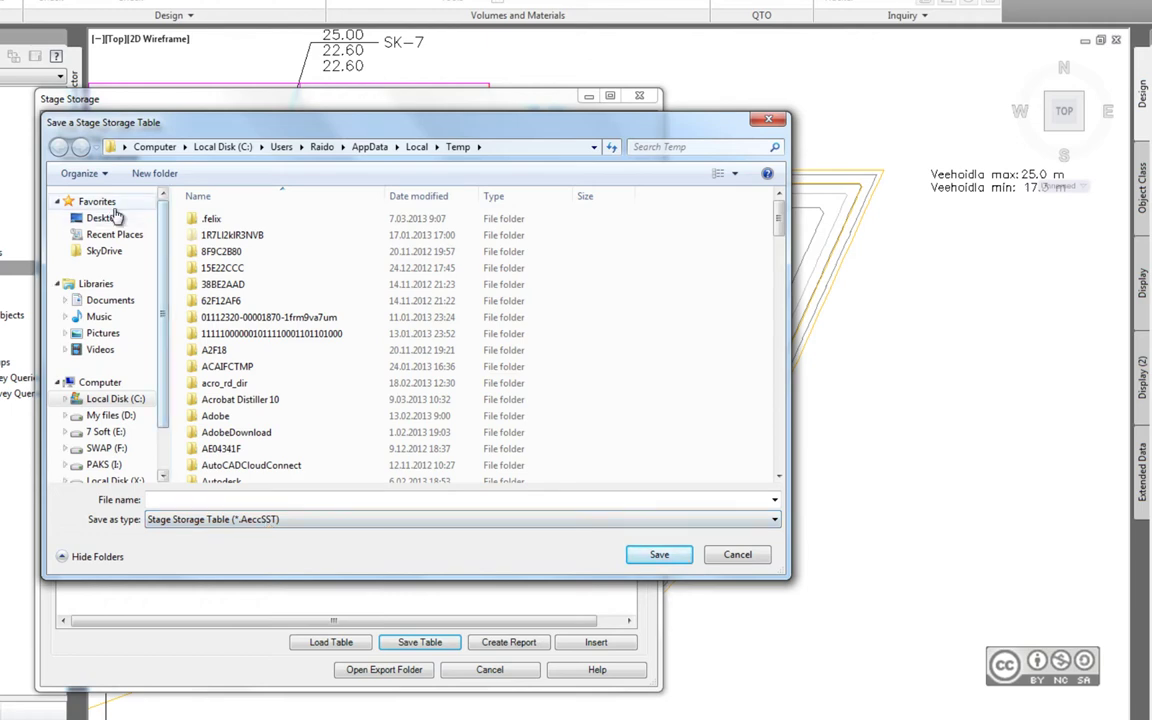
left_click(103, 217)
left_click(211, 498)
type("Veehoidl")
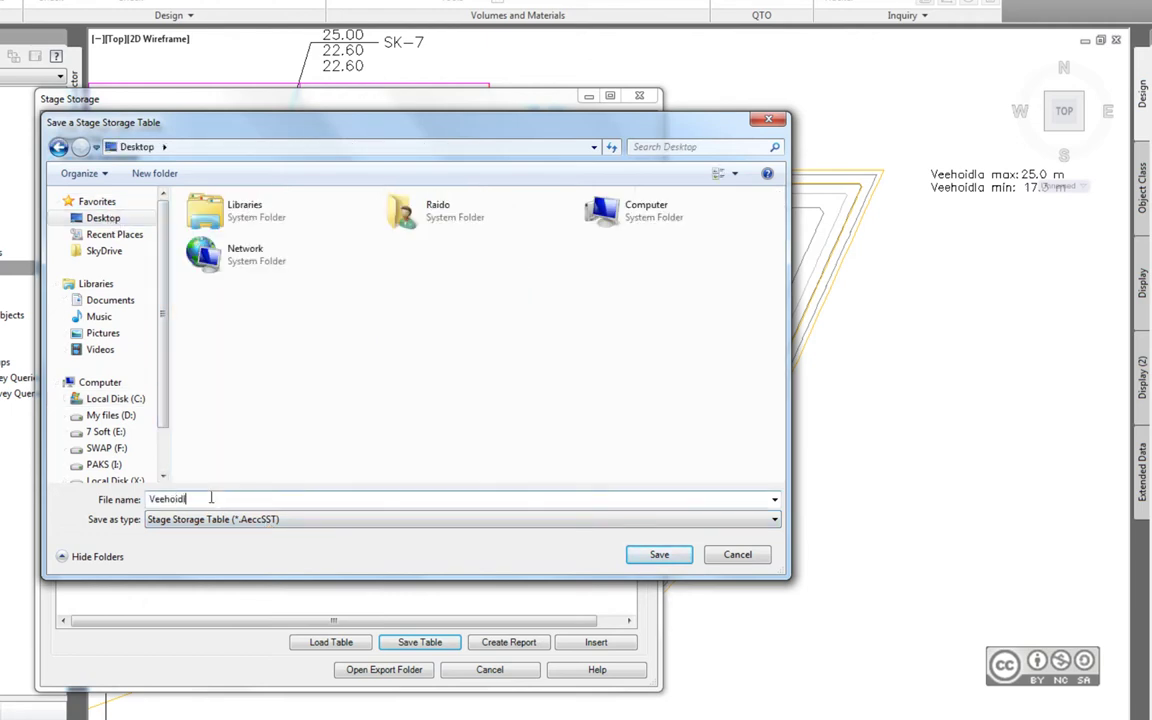
type("a")
left_click(657, 555)
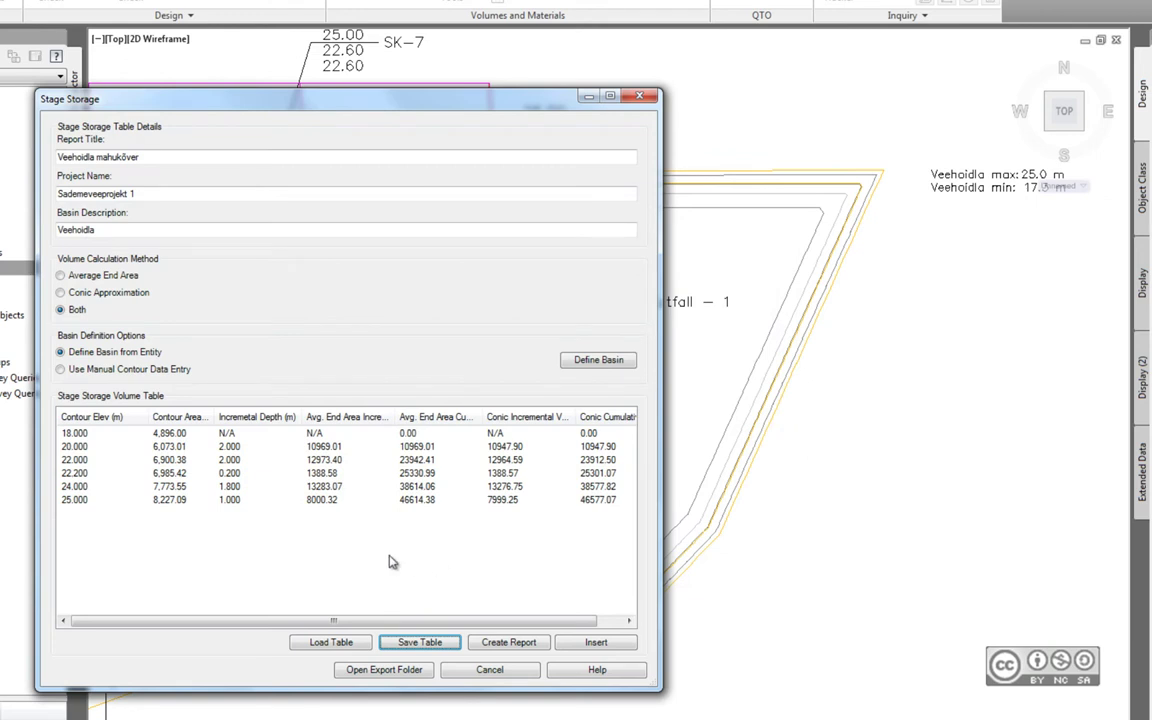
Insert the storage table into the drawing and close Stage Storage
left_click(597, 643)
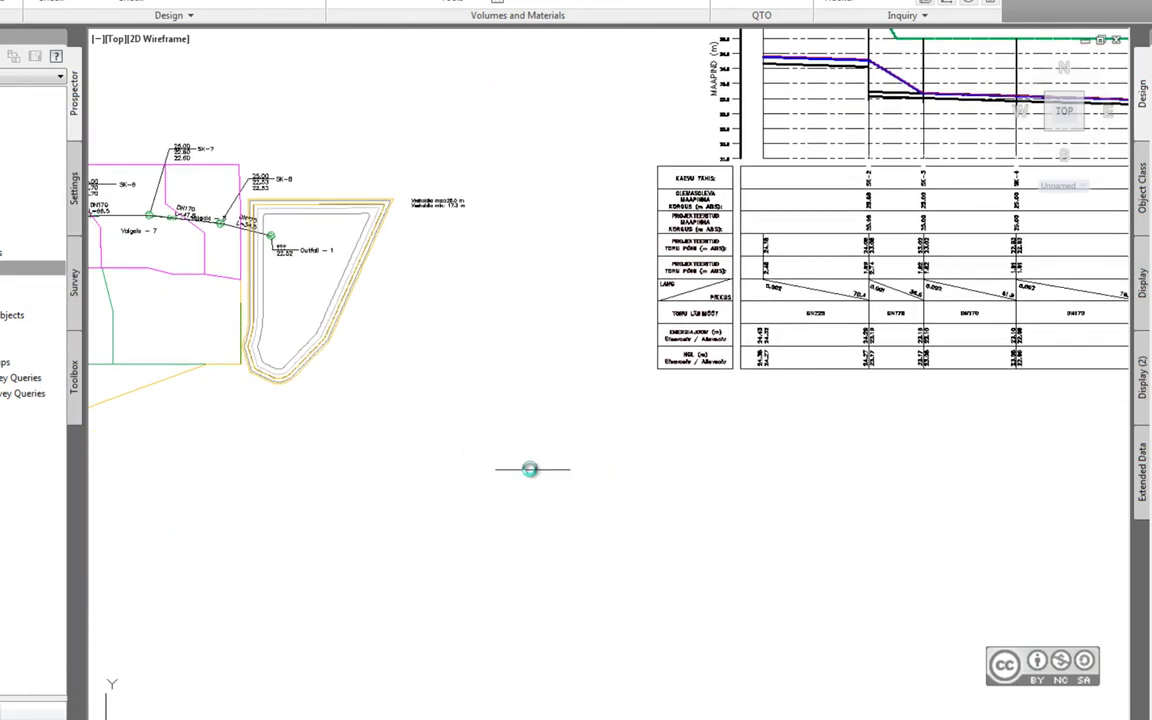
left_click(507, 457)
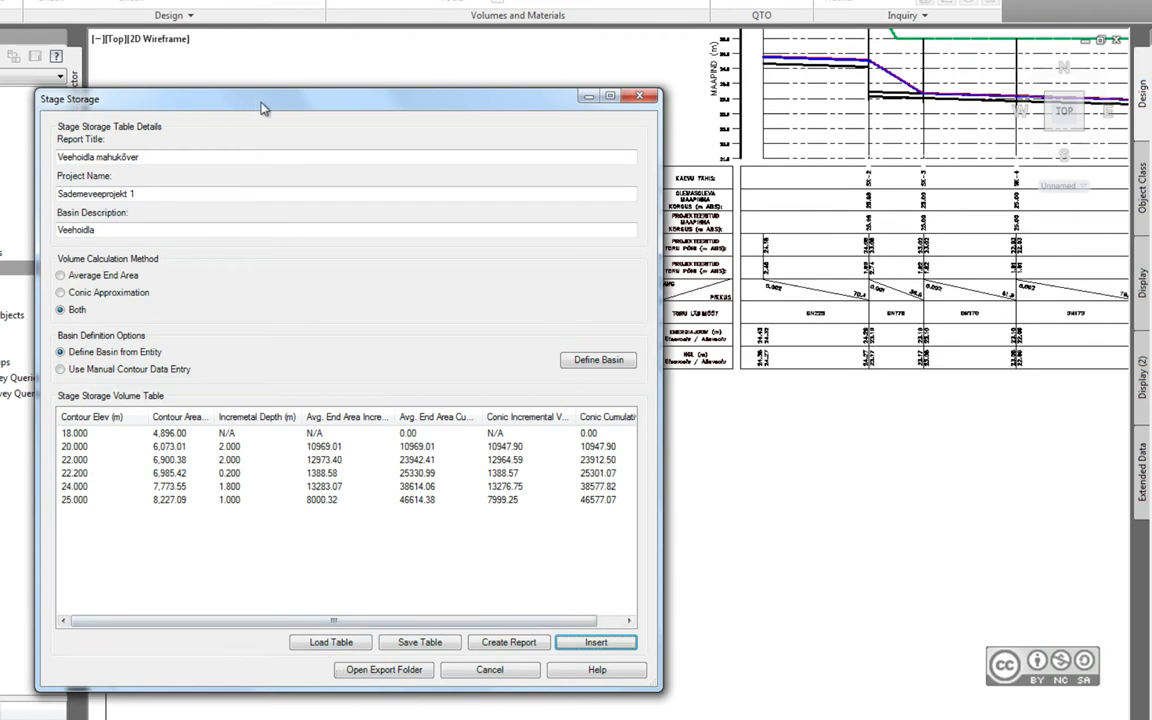
left_click(645, 98)
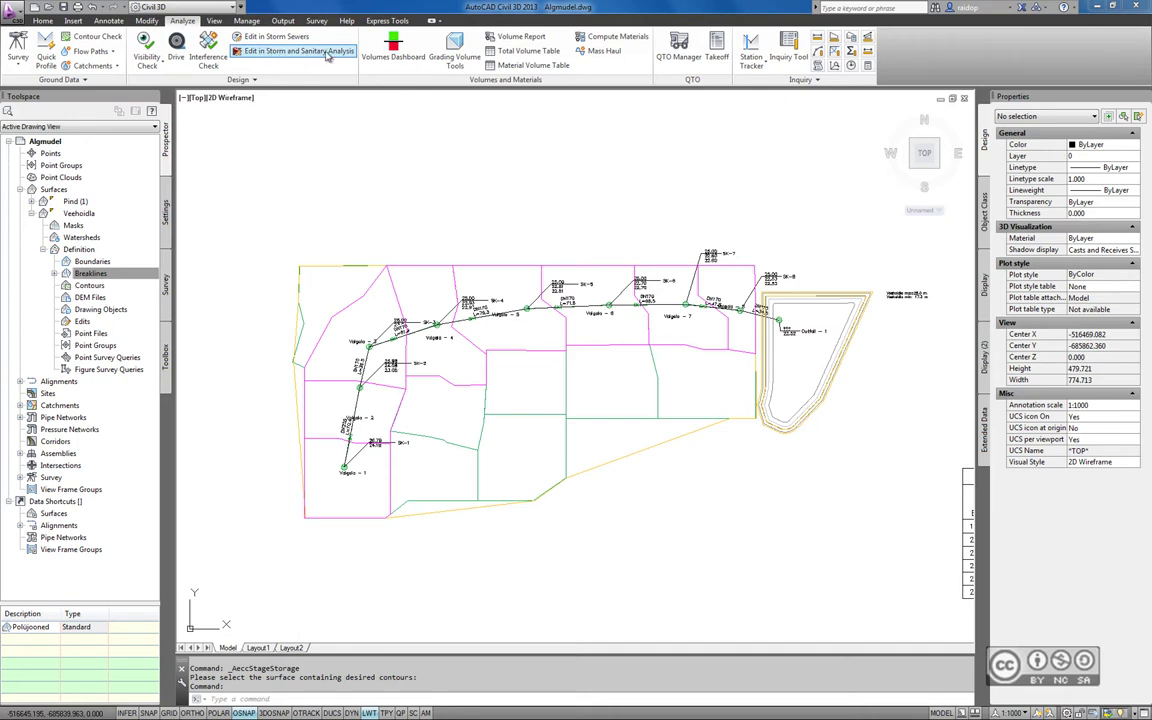
Send the Civil 3D pipe network to Storm and Sanitary Analysis 2013 for editing
left_click(327, 55)
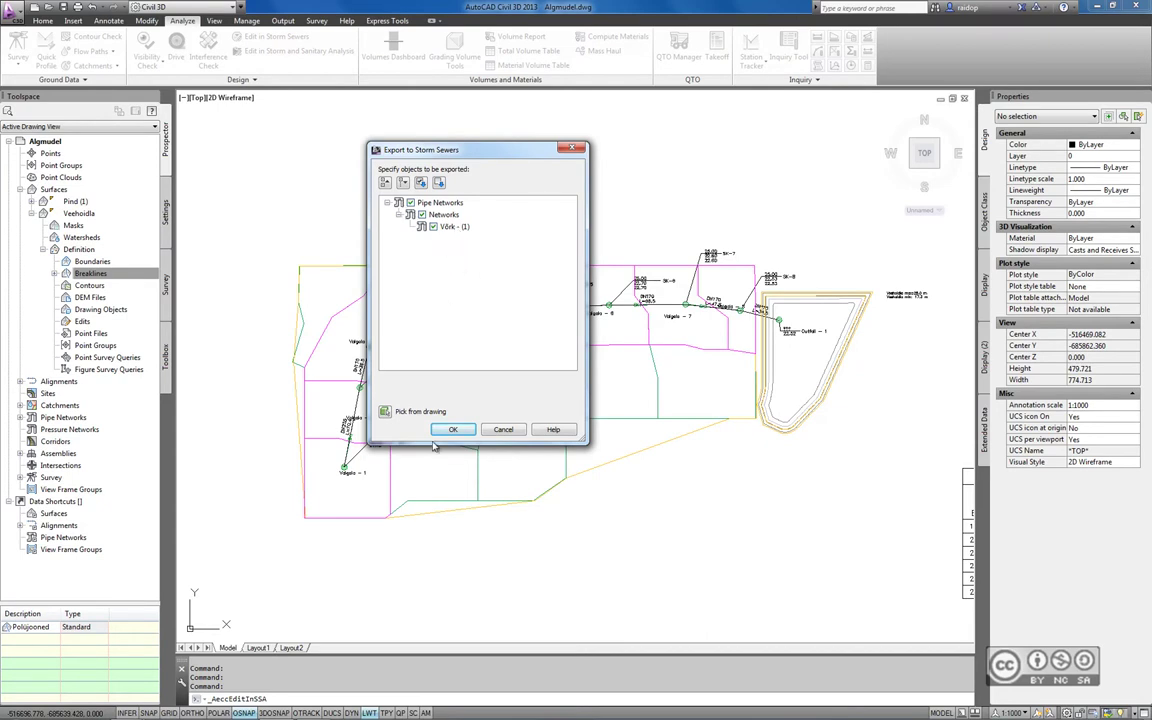
left_click(453, 429)
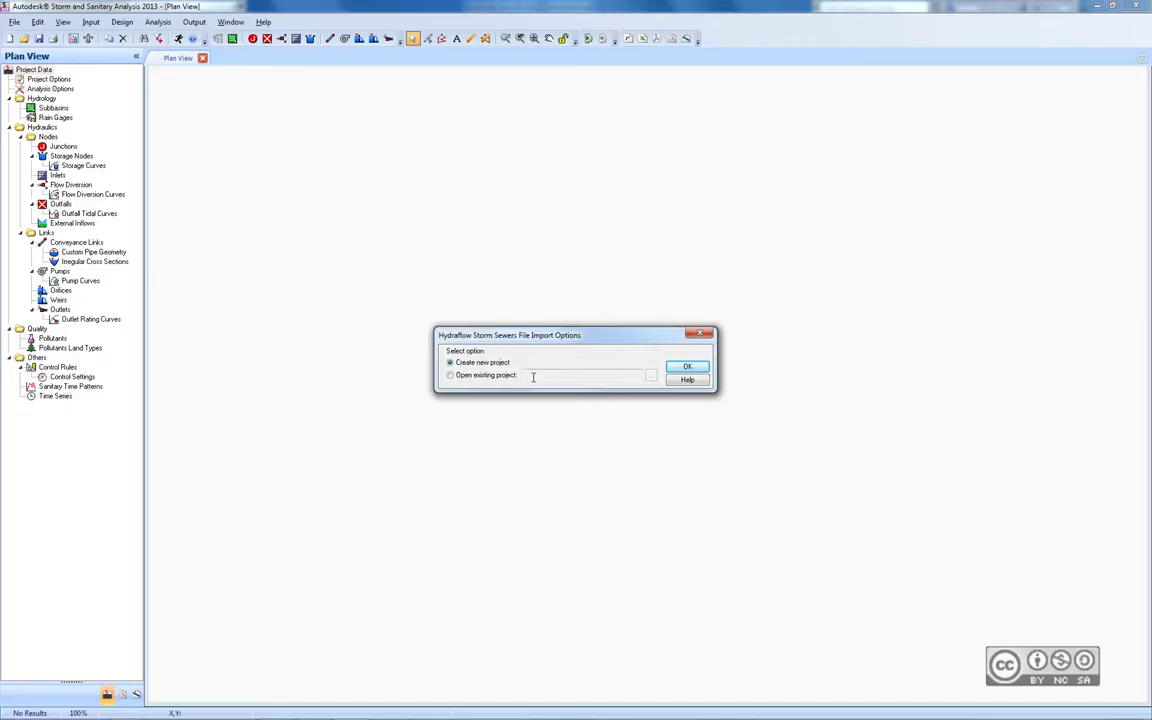
Import the network as a new project, declining to save the import log and closing it
left_click(687, 366)
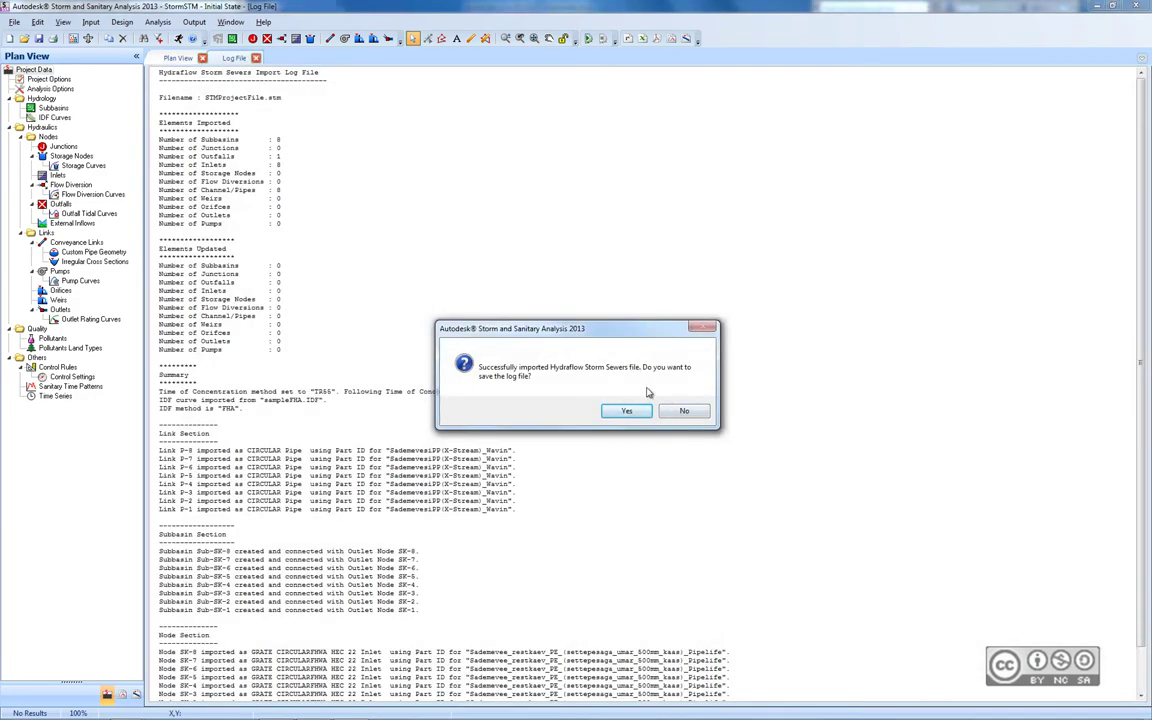
left_click(685, 410)
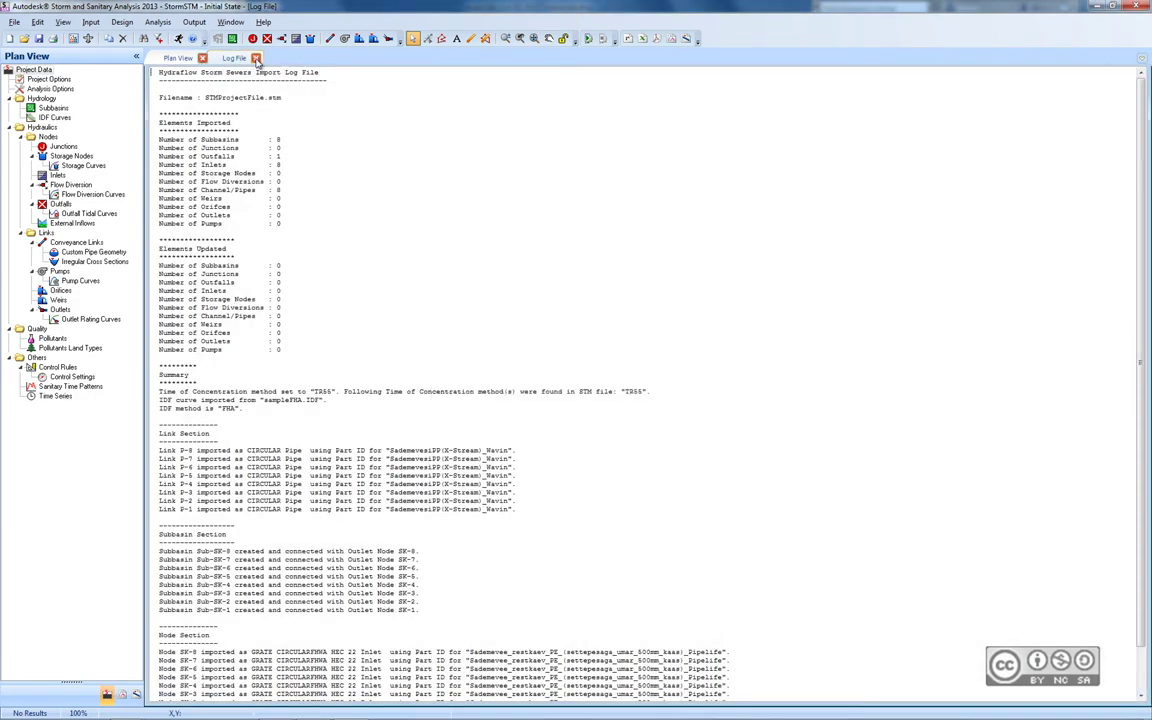
left_click(256, 58)
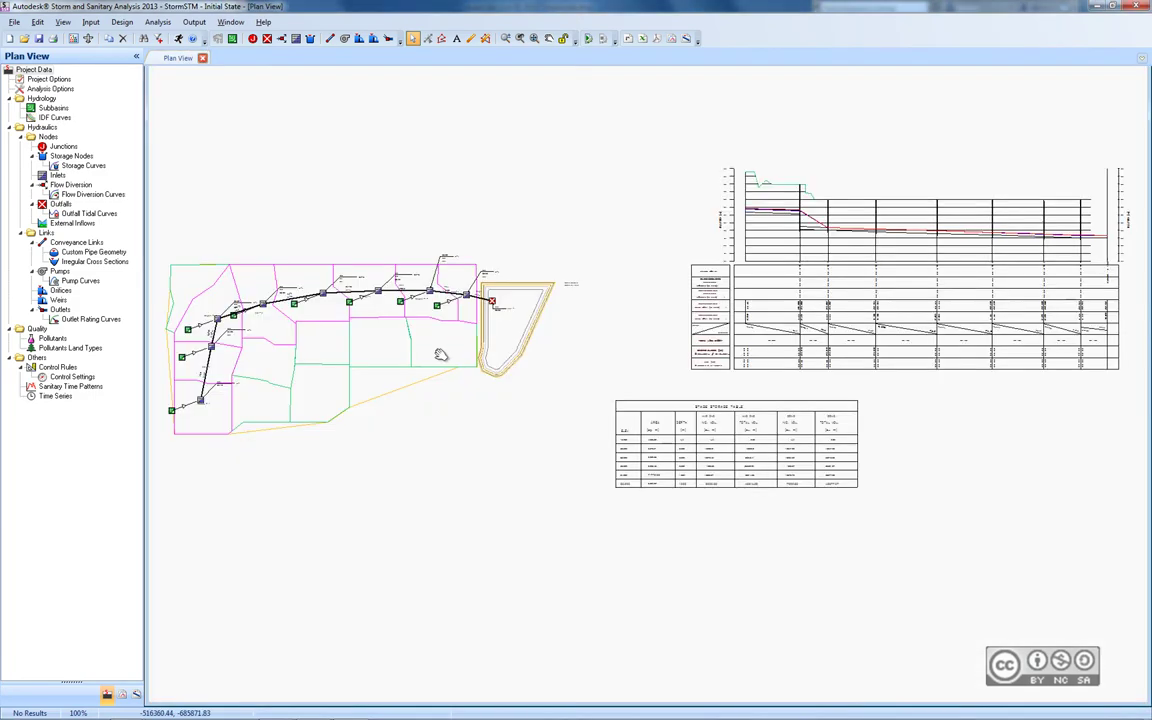
Zoom and pan the plan to show the outfall and storage pond
scroll(470, 350, "up", 1)
scroll(560, 335, "up", 1)
scroll(650, 320, "up", 1)
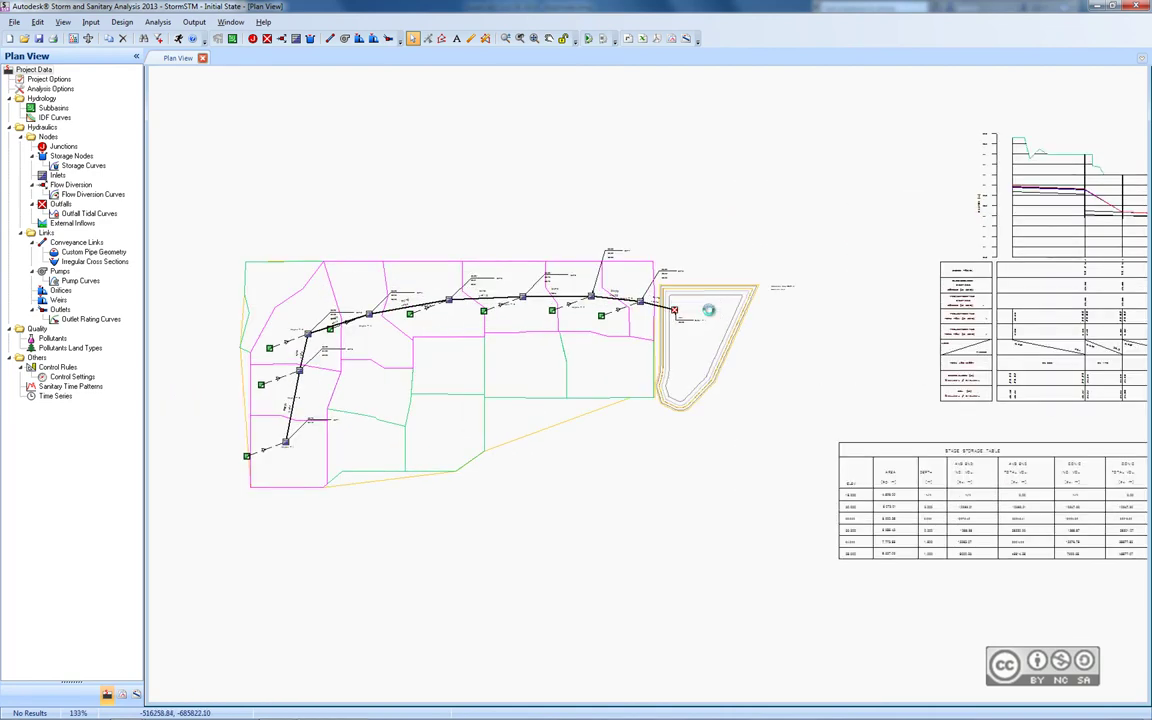
scroll(705, 311, "up", 1)
scroll(695, 311, "up", 1)
scroll(685, 312, "up", 1)
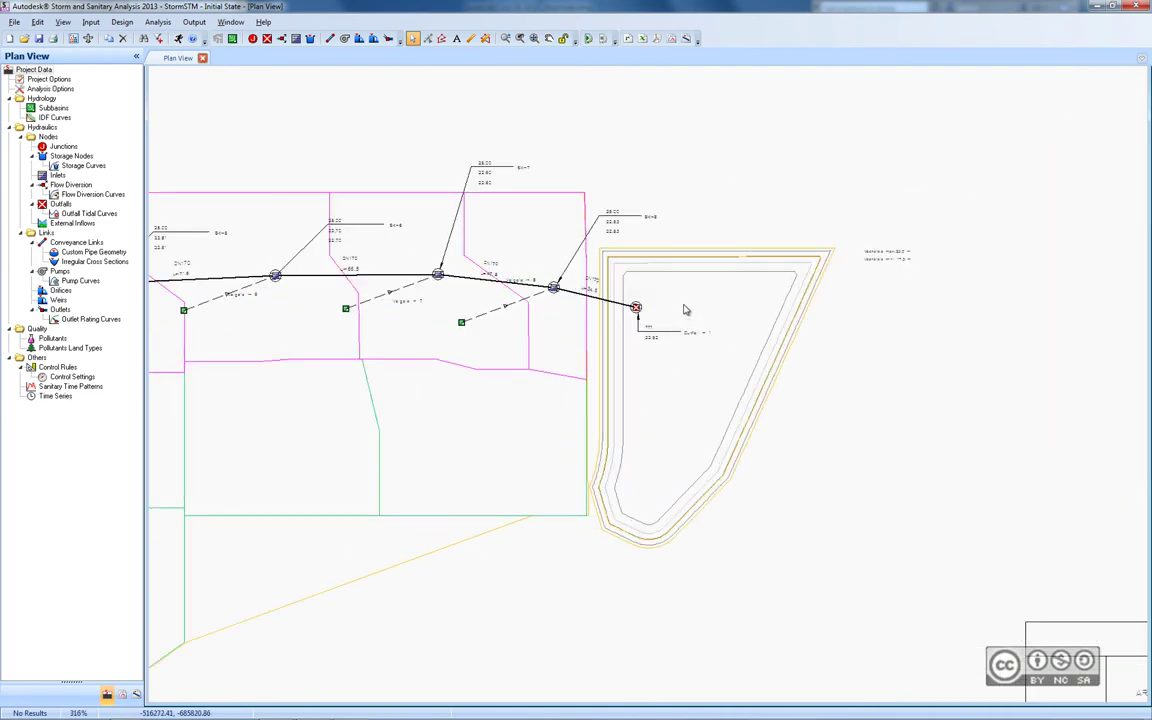
middle_click_drag(685, 310, 570, 324)
scroll(576, 332, "up", 1)
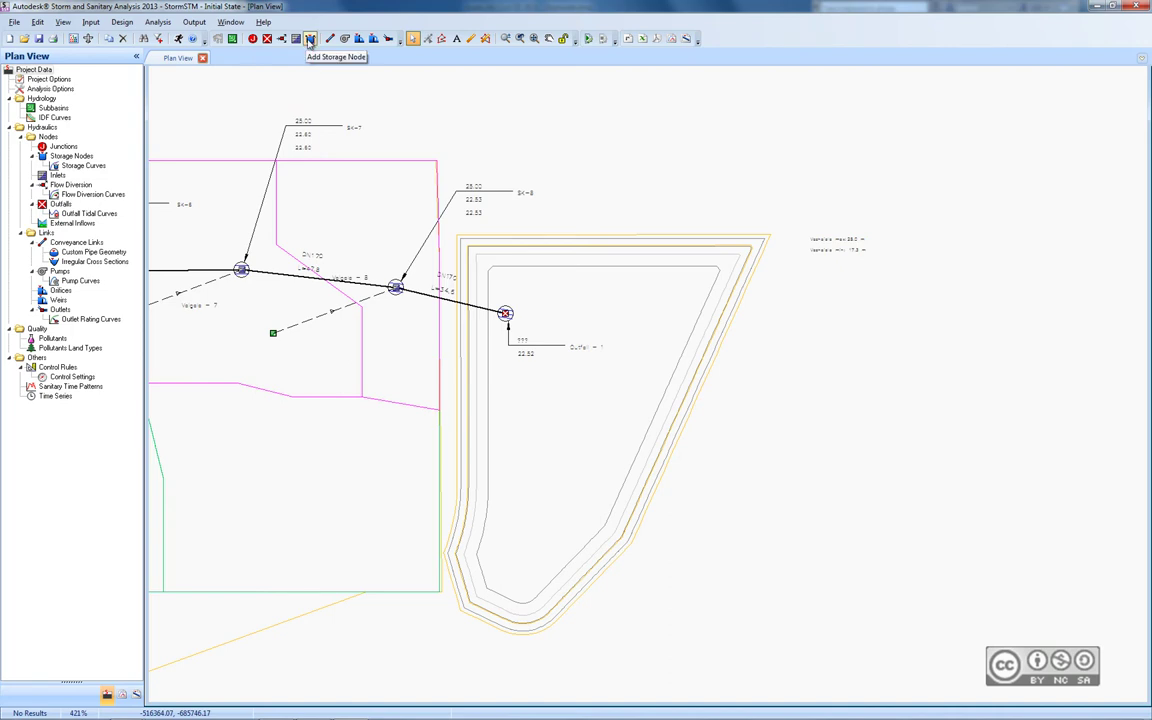
Place storage node Stor-01 in the pond with invert 17.3 m and maximum 25 m
left_click(310, 38)
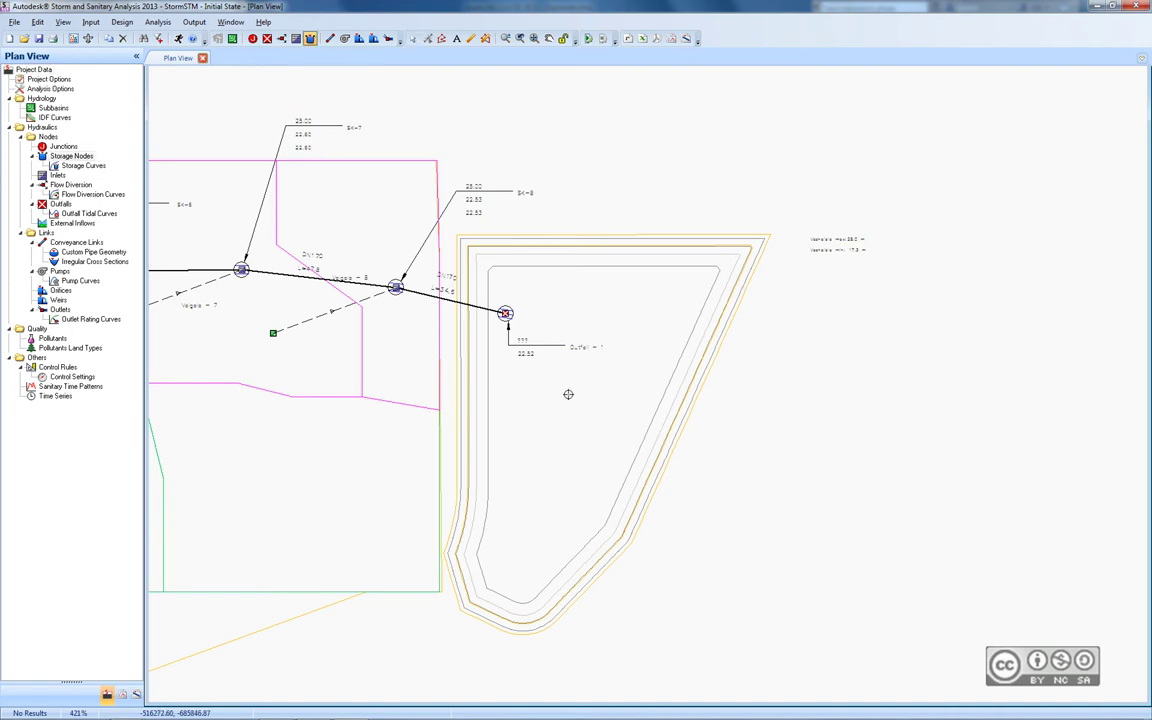
left_click(574, 390)
double_click(575, 392)
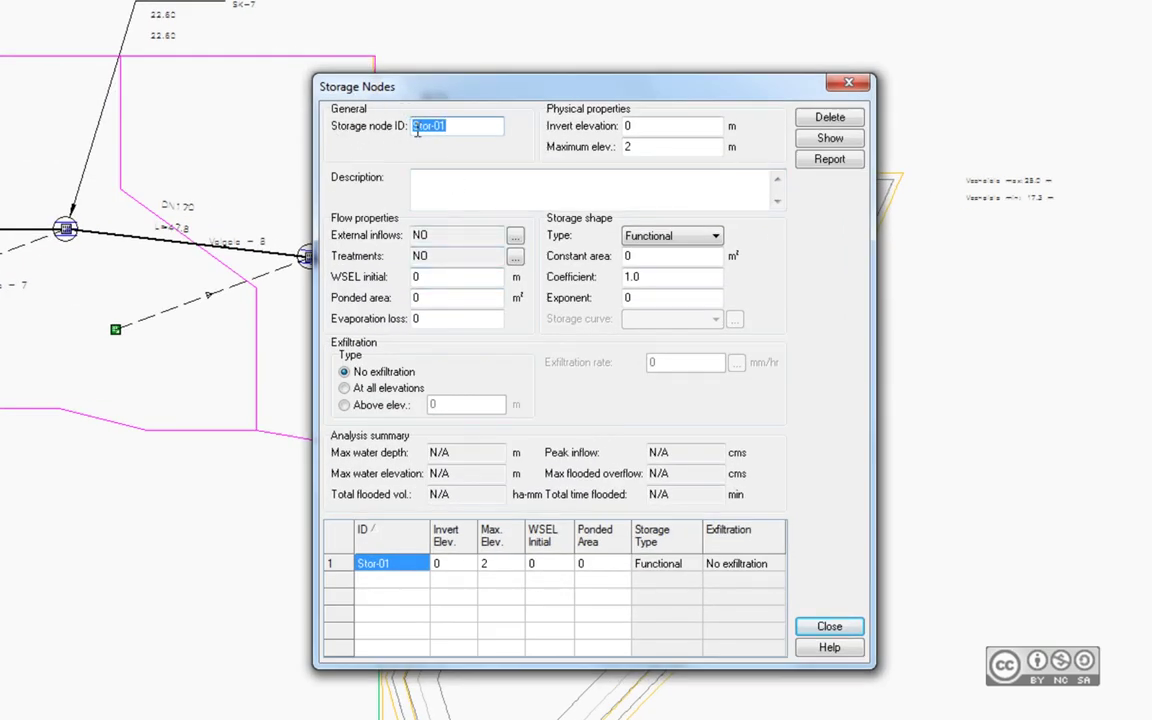
left_click(667, 126)
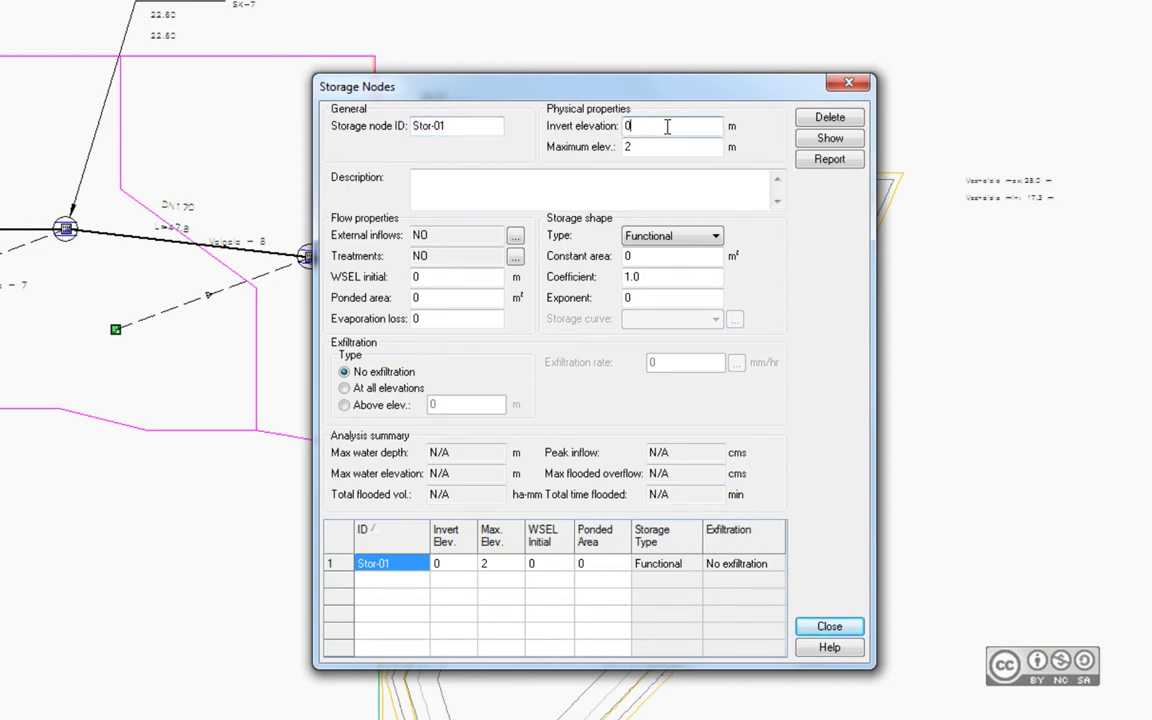
double_click(665, 126)
type("17")
type(".3")
key("Tab")
type("25")
left_click(672, 126)
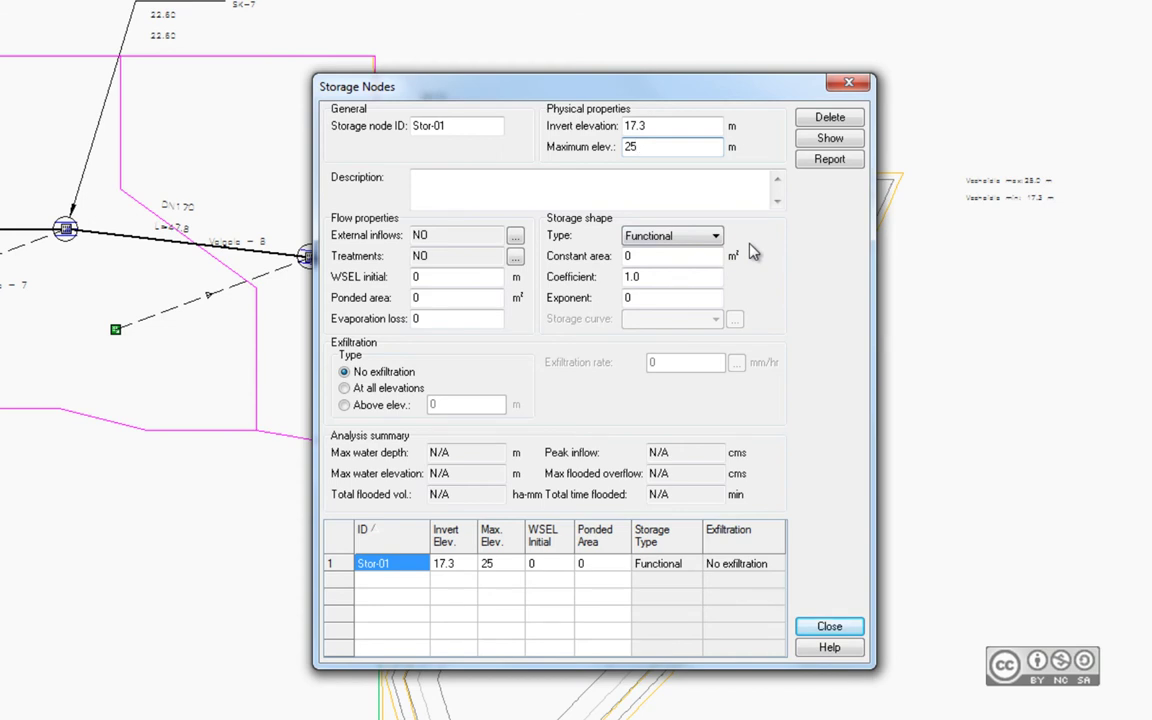
key("Tab")
Set Stor-01's storage shape type to Storage Curve and open the curve editor
left_click(648, 236)
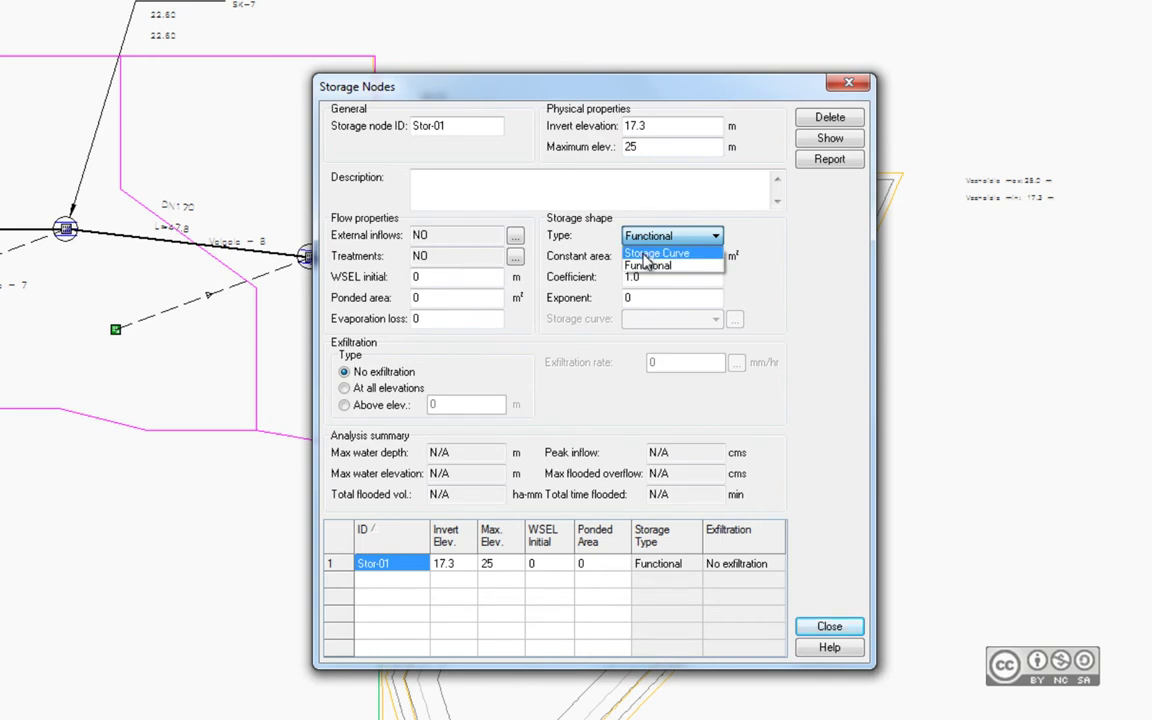
left_click(647, 254)
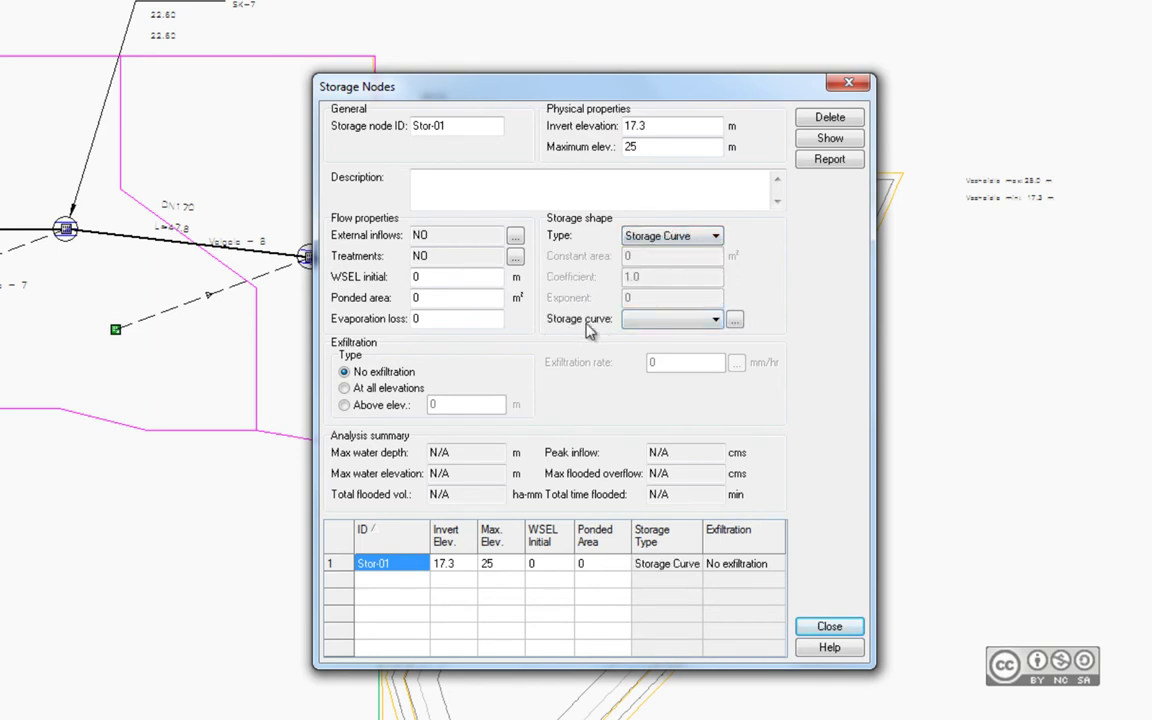
left_click(716, 323)
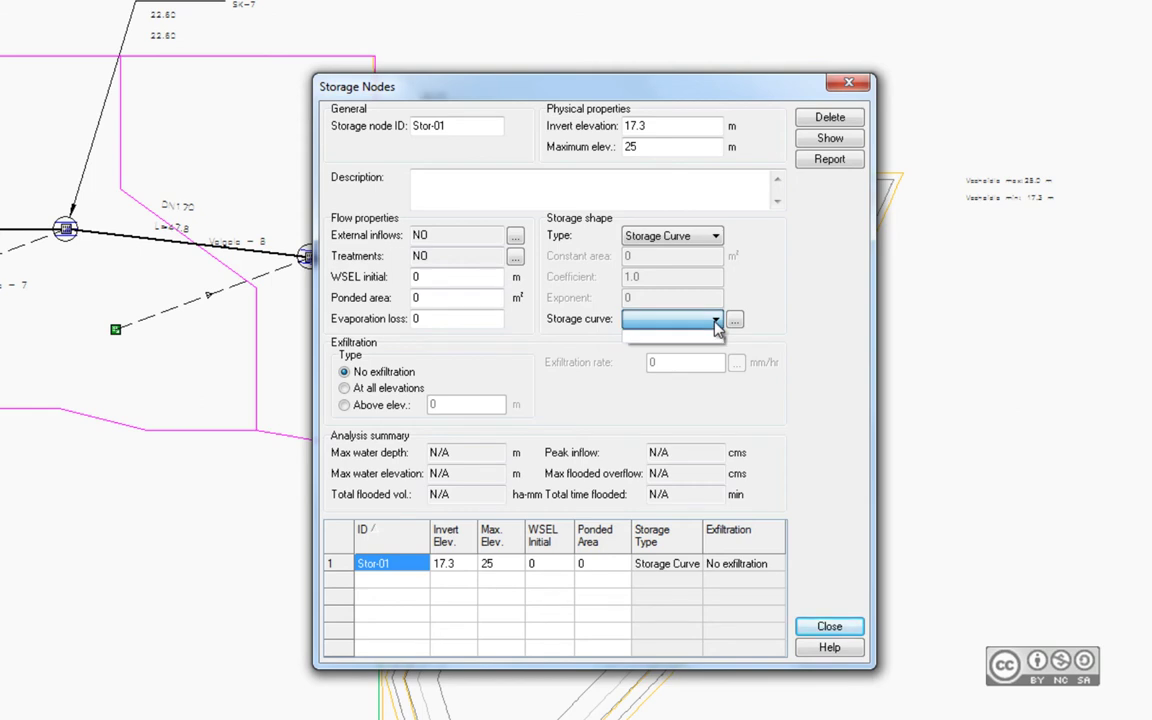
left_click(735, 320)
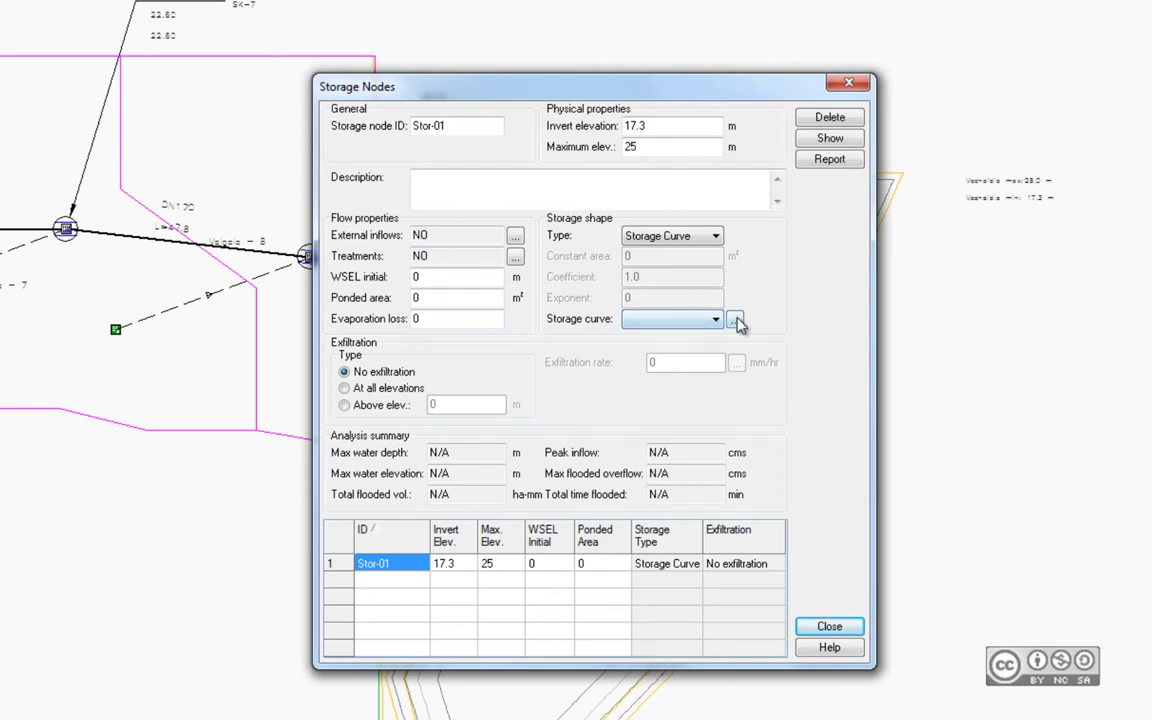
left_click(735, 320)
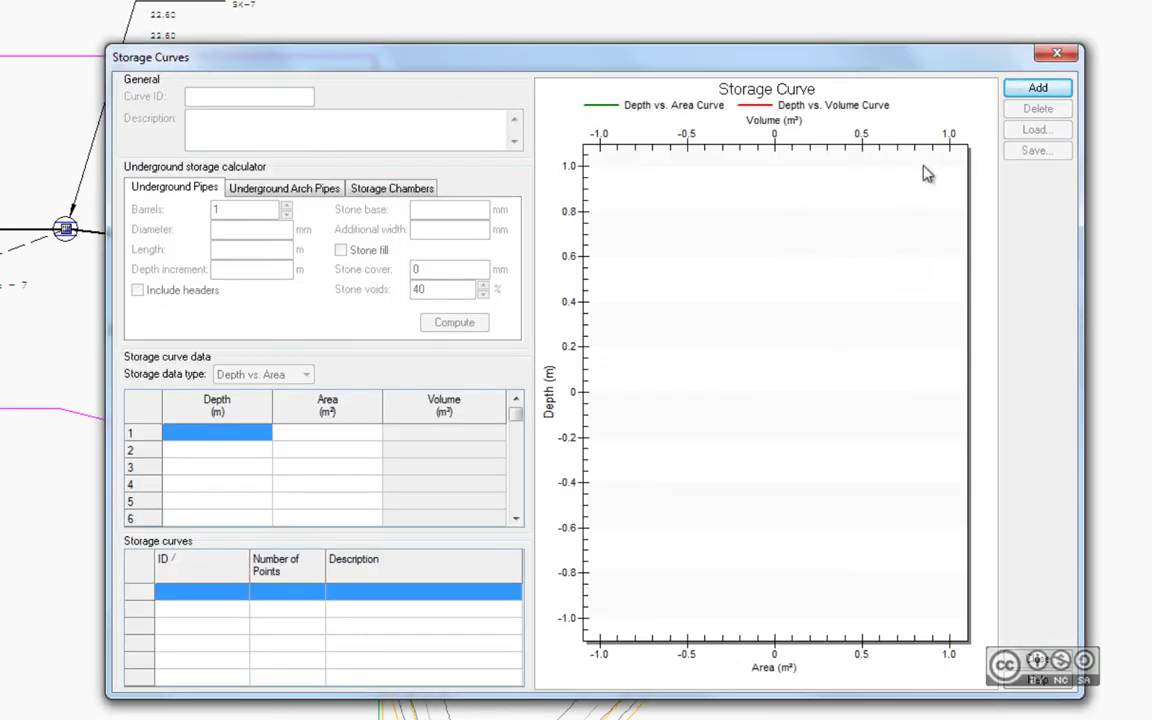
Add curve Storage-01 loaded from the Veehoidla.AeccSST stage storage table
left_click(1038, 89)
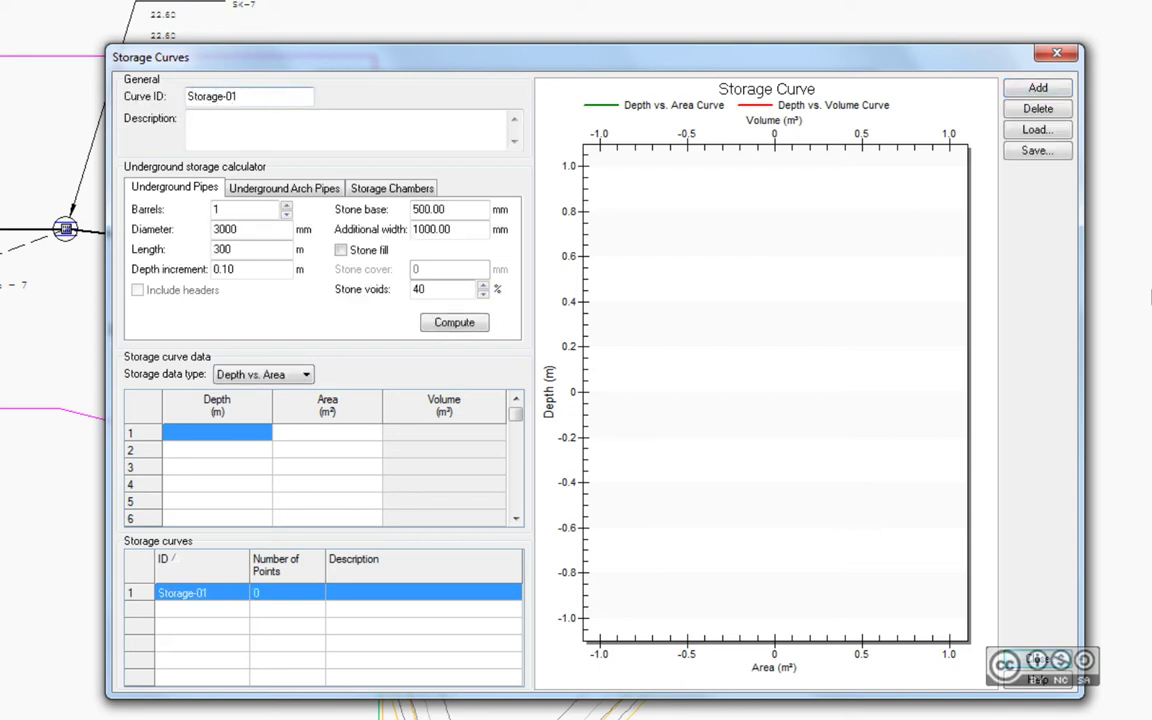
left_click(1038, 130)
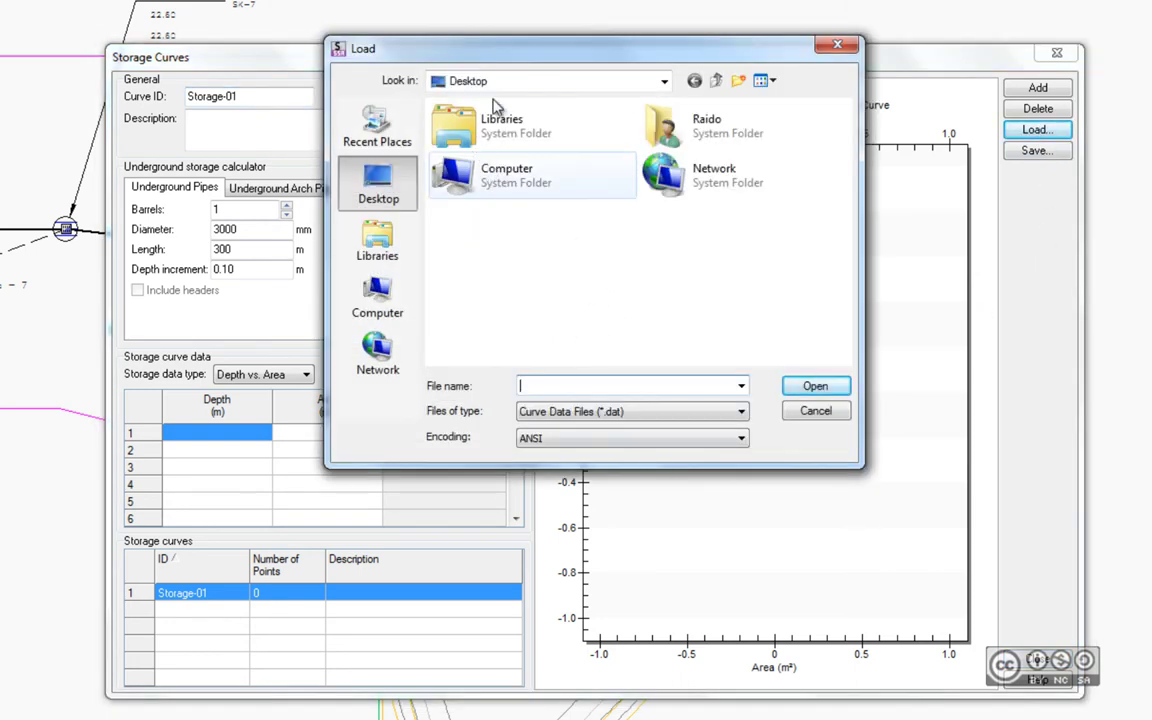
left_click(621, 418)
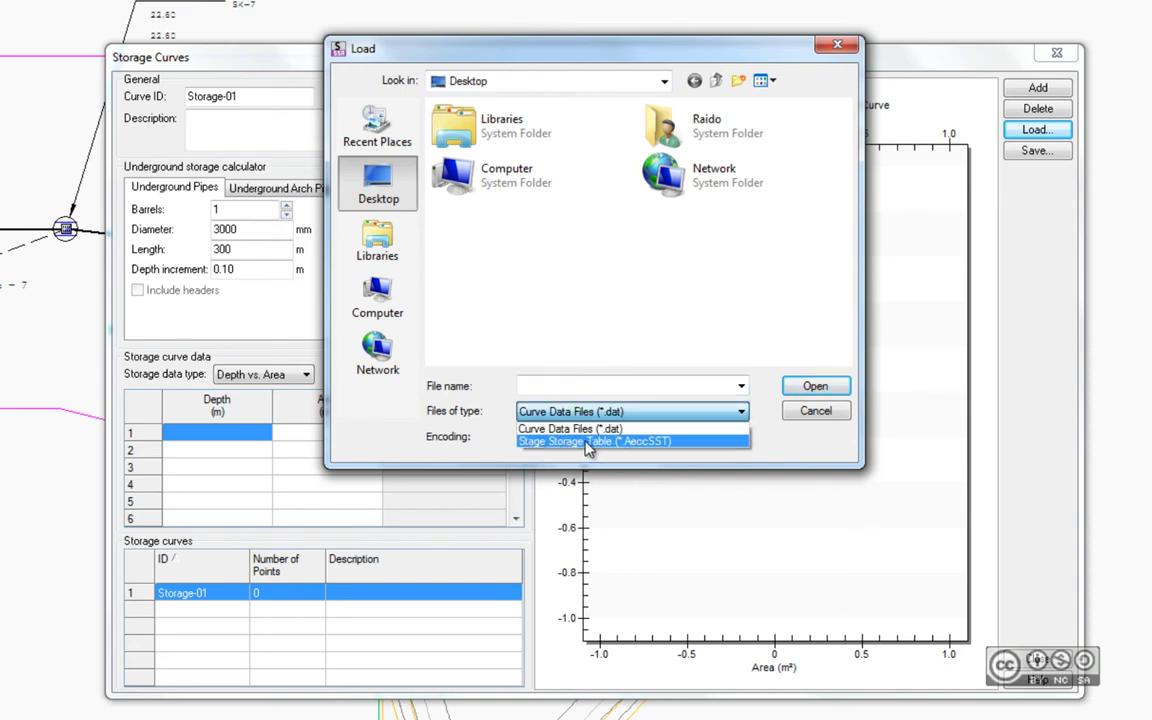
left_click(641, 442)
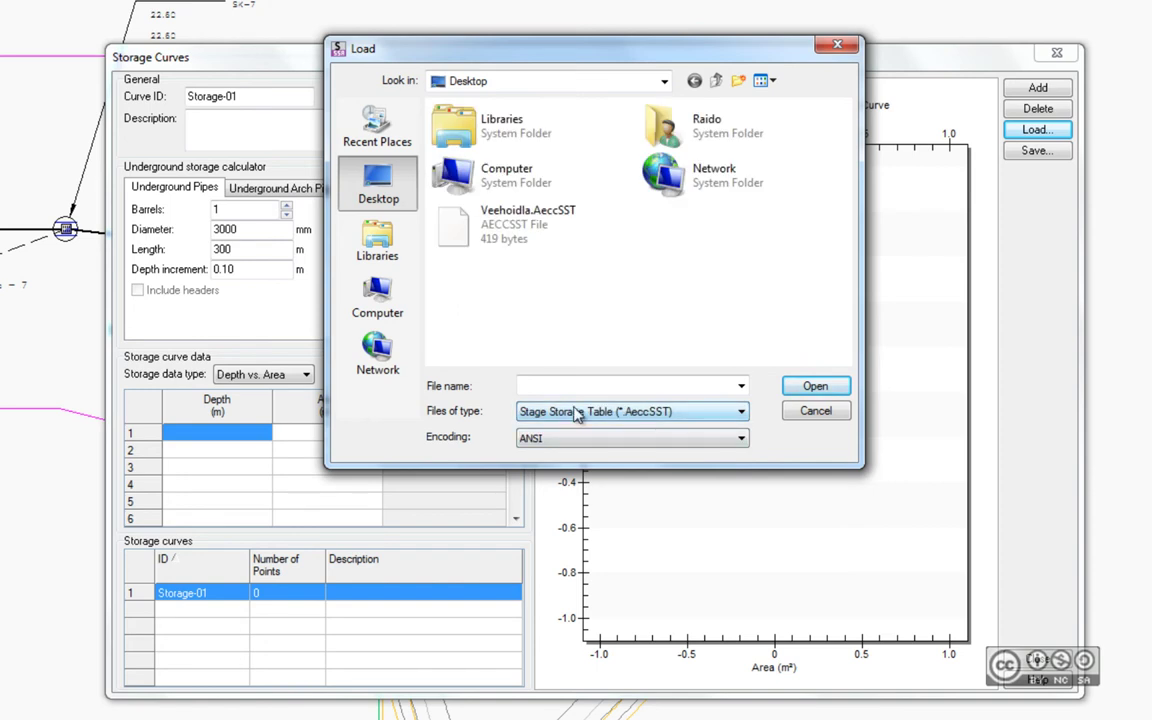
left_click(450, 215)
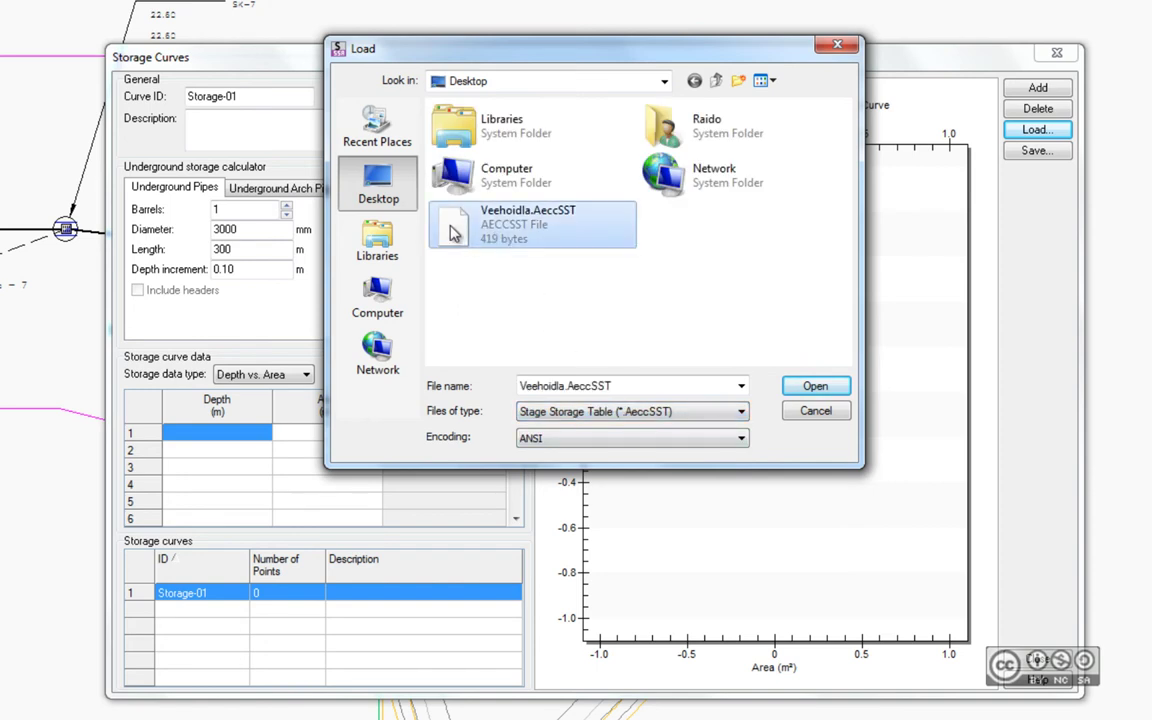
left_click(813, 387)
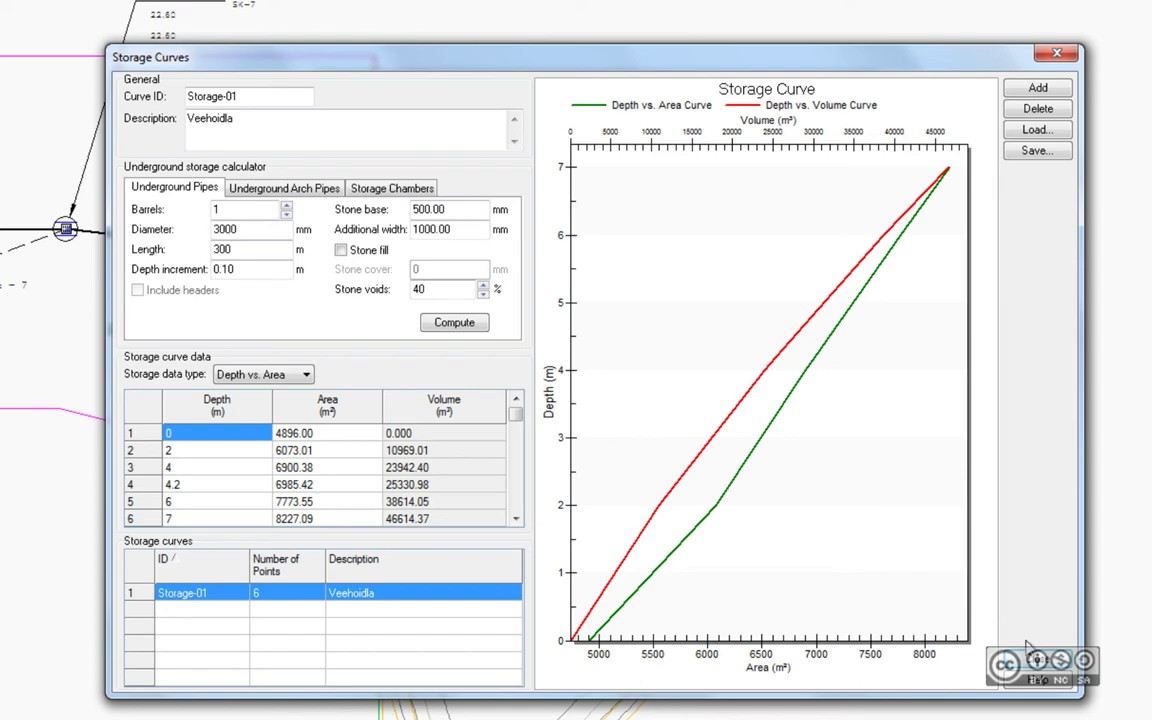
key("Escape")
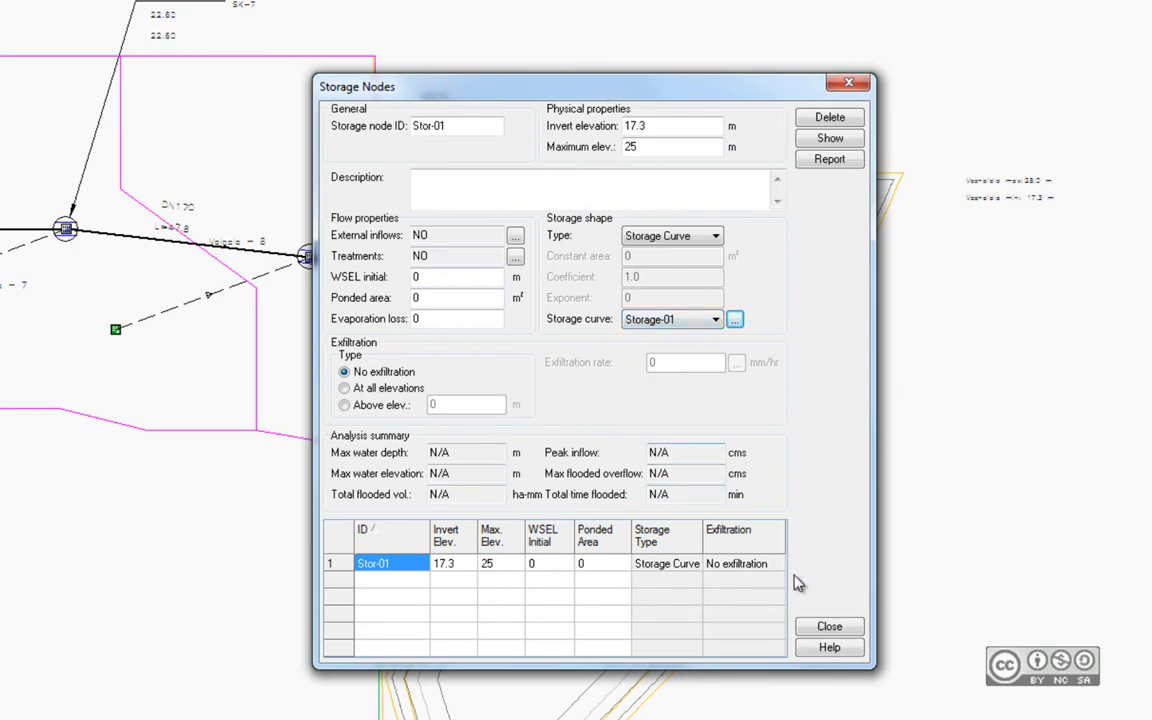
Convert outfall node Out-1P-8 beside the pond into a junction
left_click(829, 626)
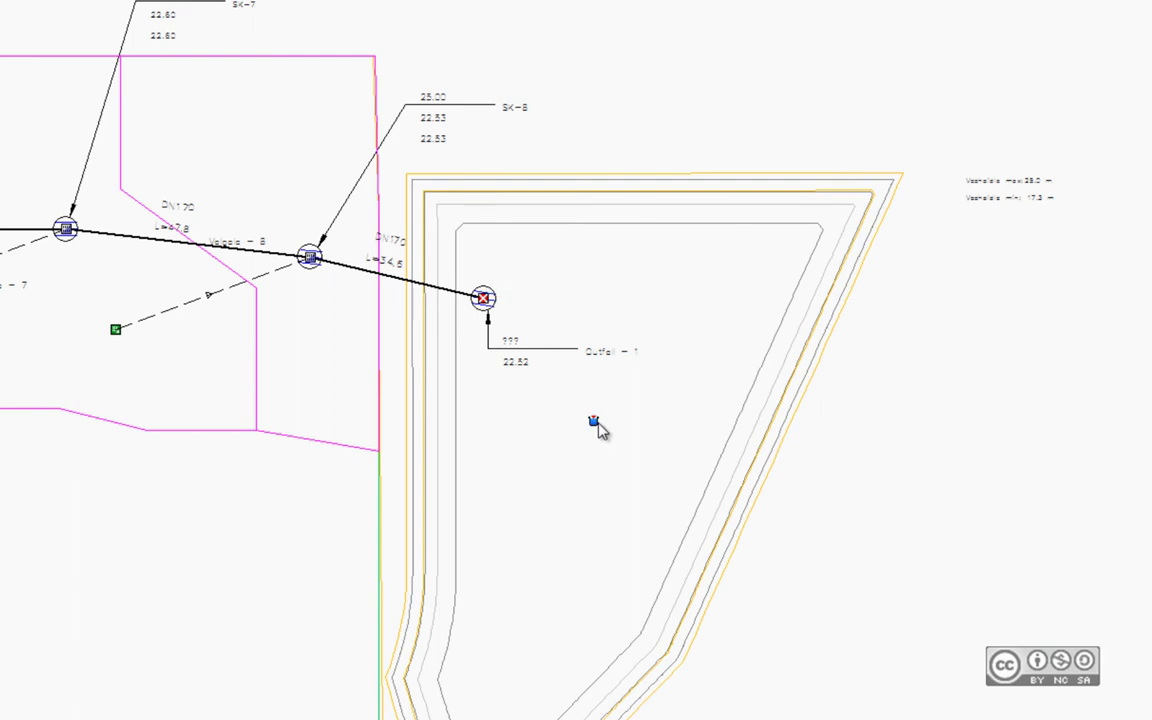
scroll(477, 307, "up", 2)
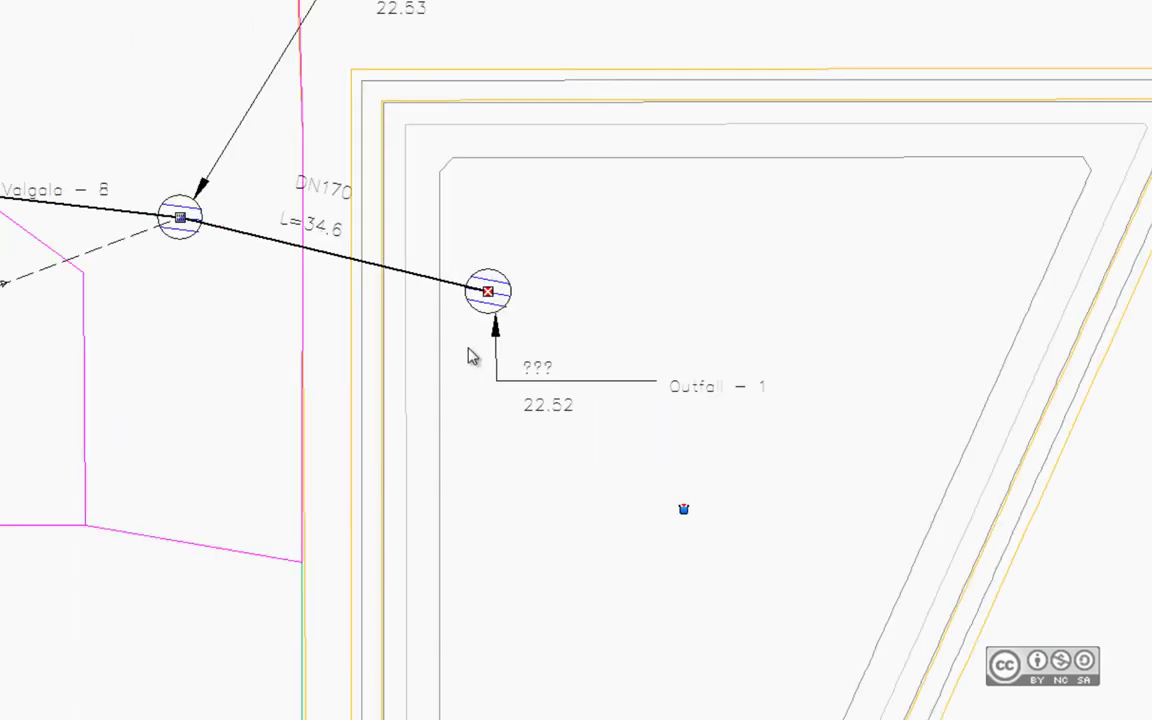
right_click(489, 292)
mouse_move(560, 518)
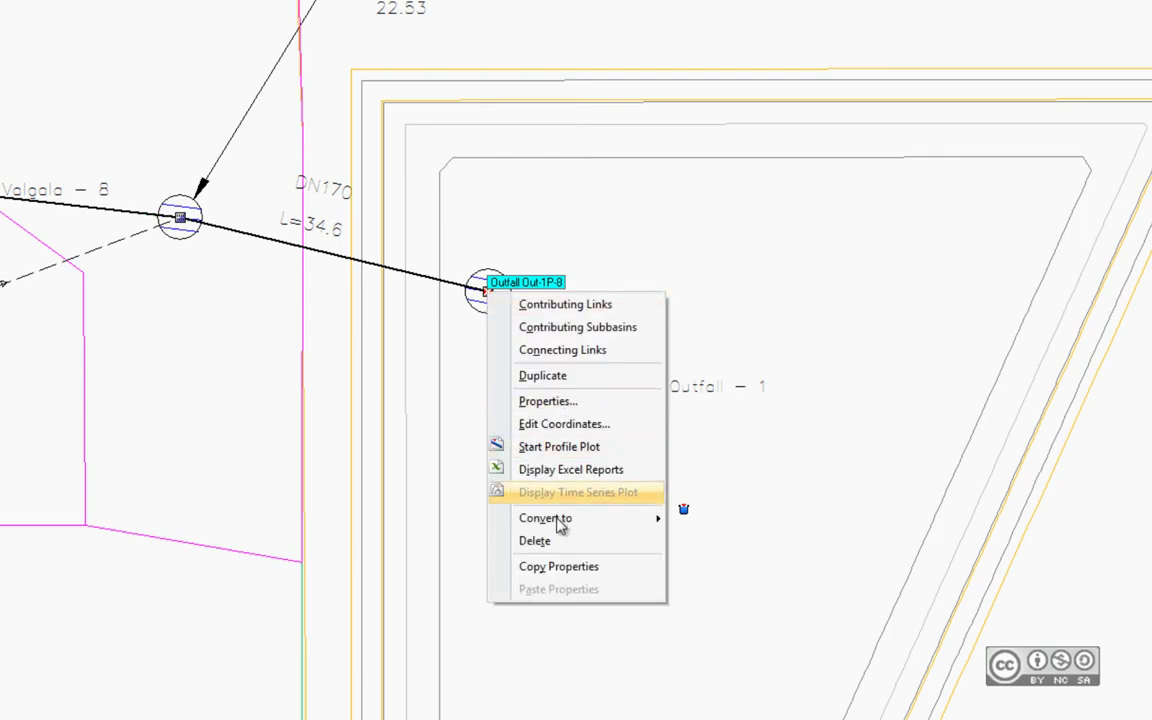
left_click(735, 522)
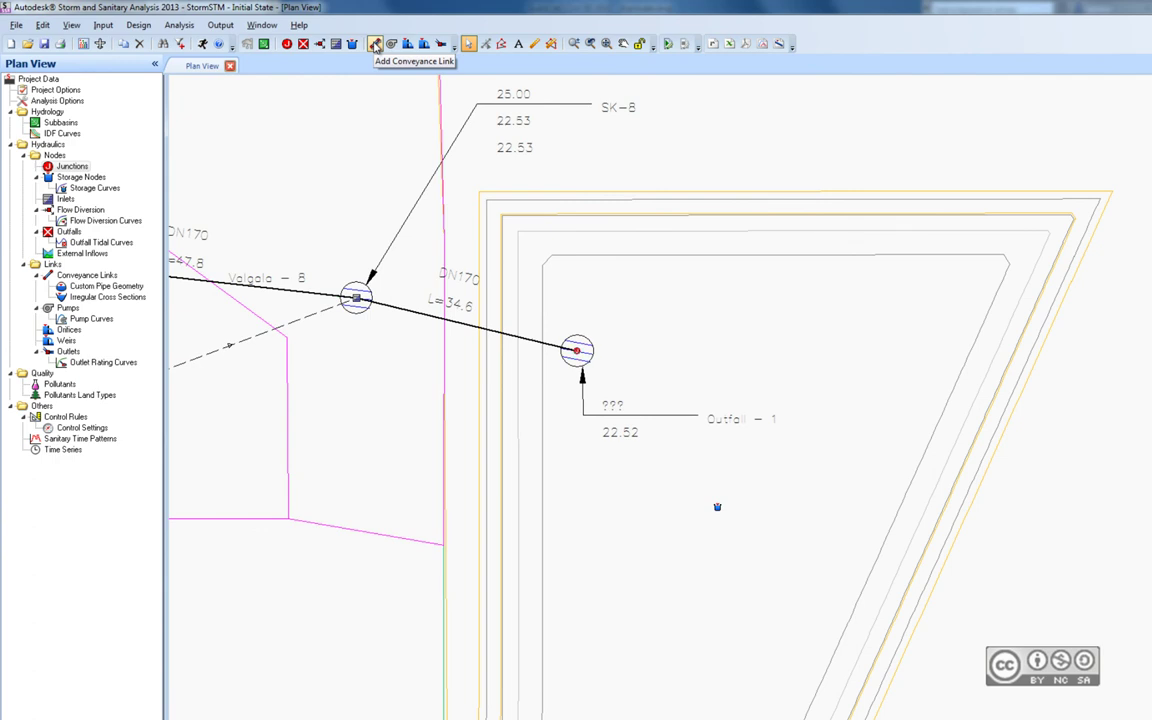
Draw conveyance link Link-01 from Out-1P-8 to Stor-01 and open its properties
left_click(375, 44)
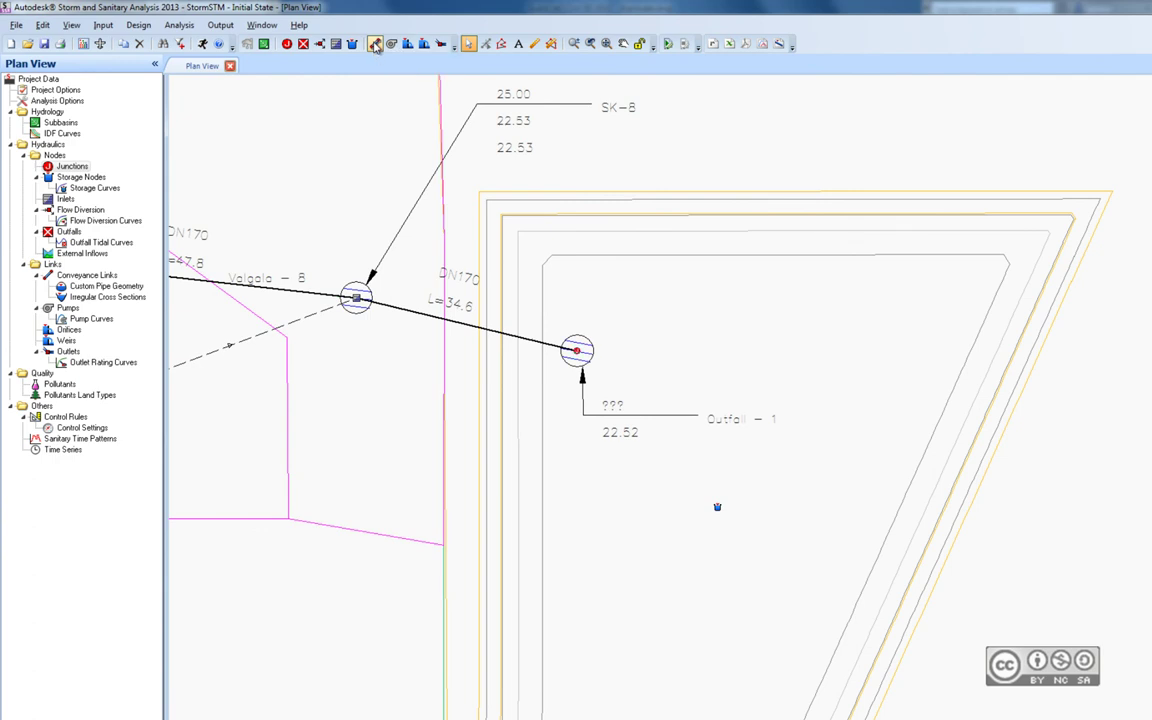
left_click(375, 44)
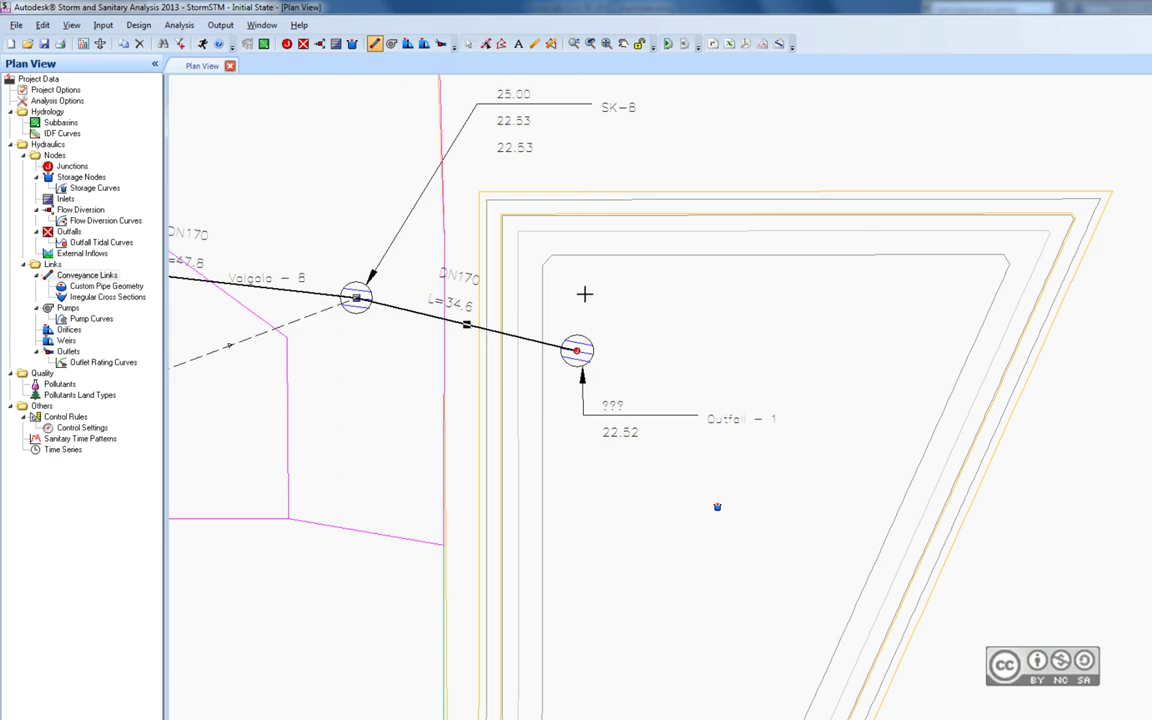
left_click(577, 350)
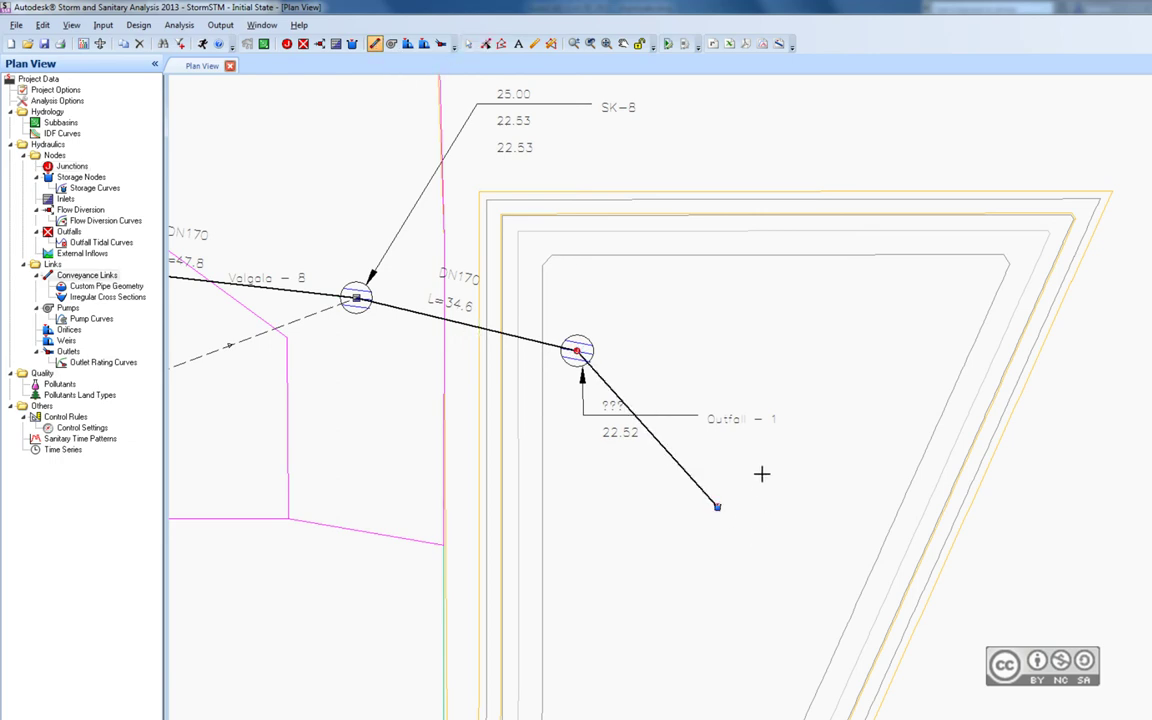
key("Escape")
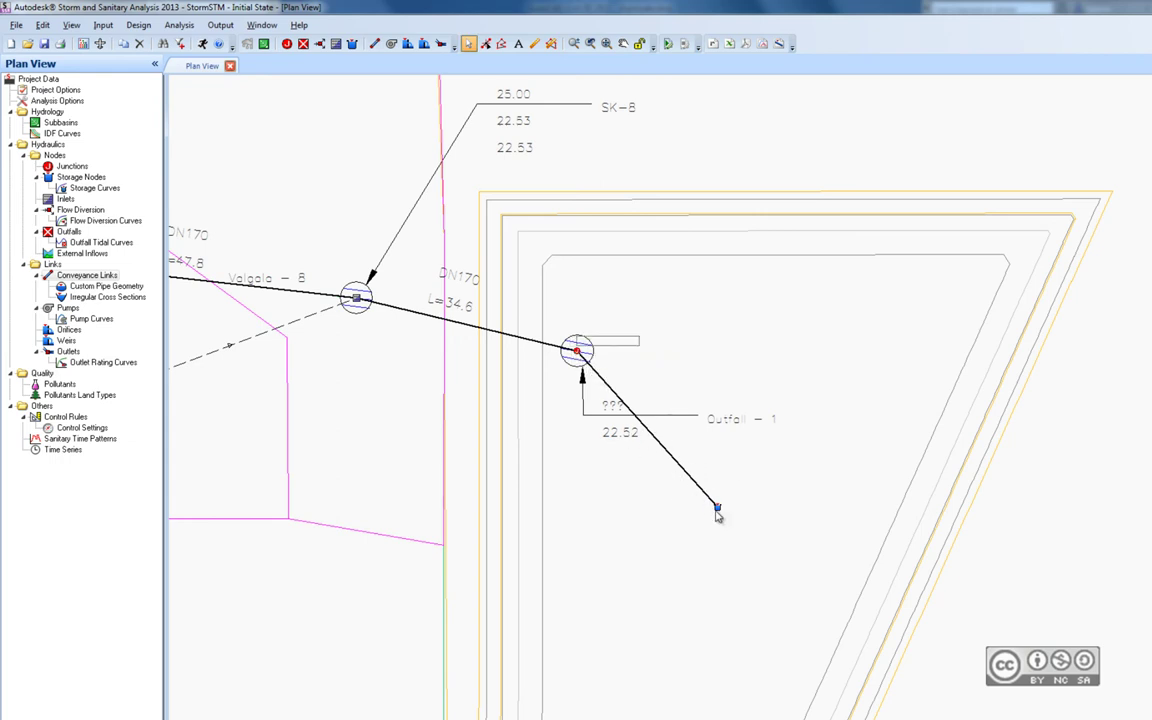
double_click(652, 438)
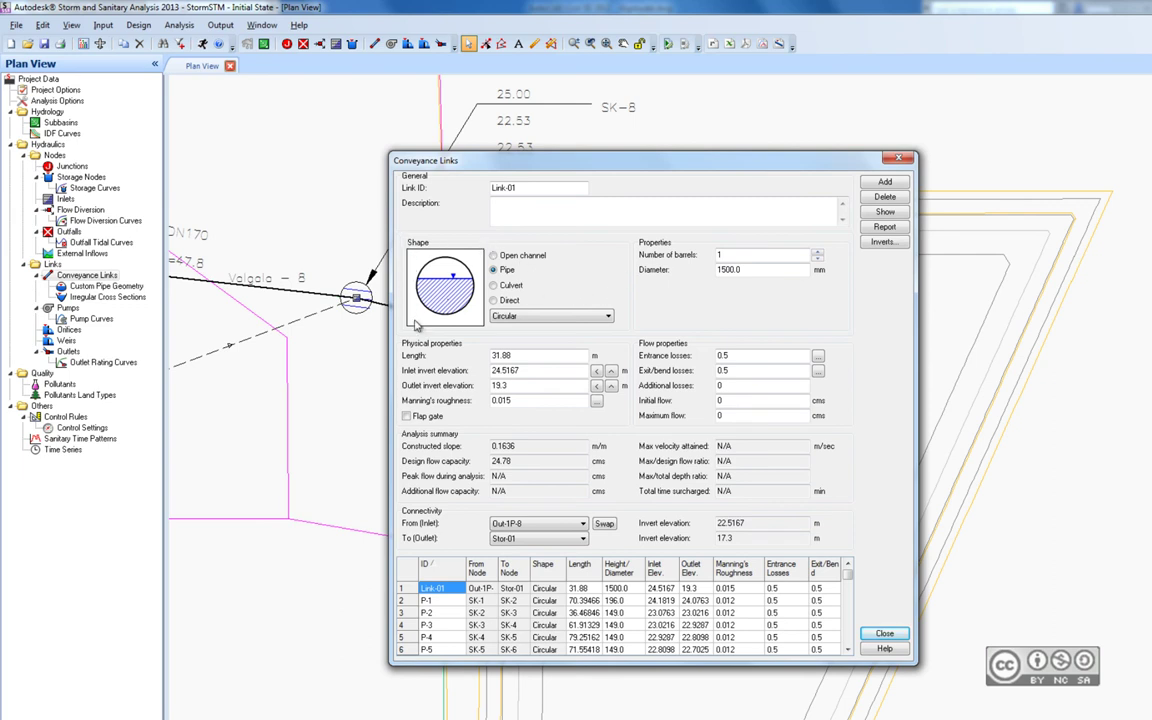
Change Link-01's shape to Direct and zoom back out to the network
left_click(493, 301)
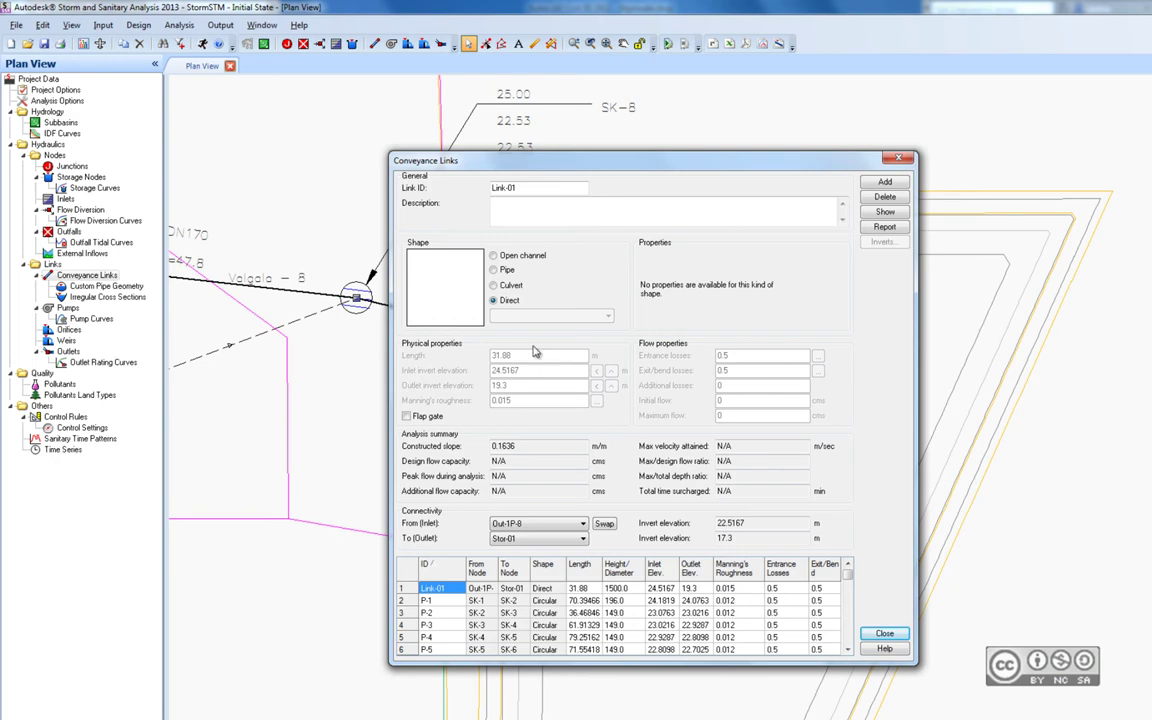
key("Escape")
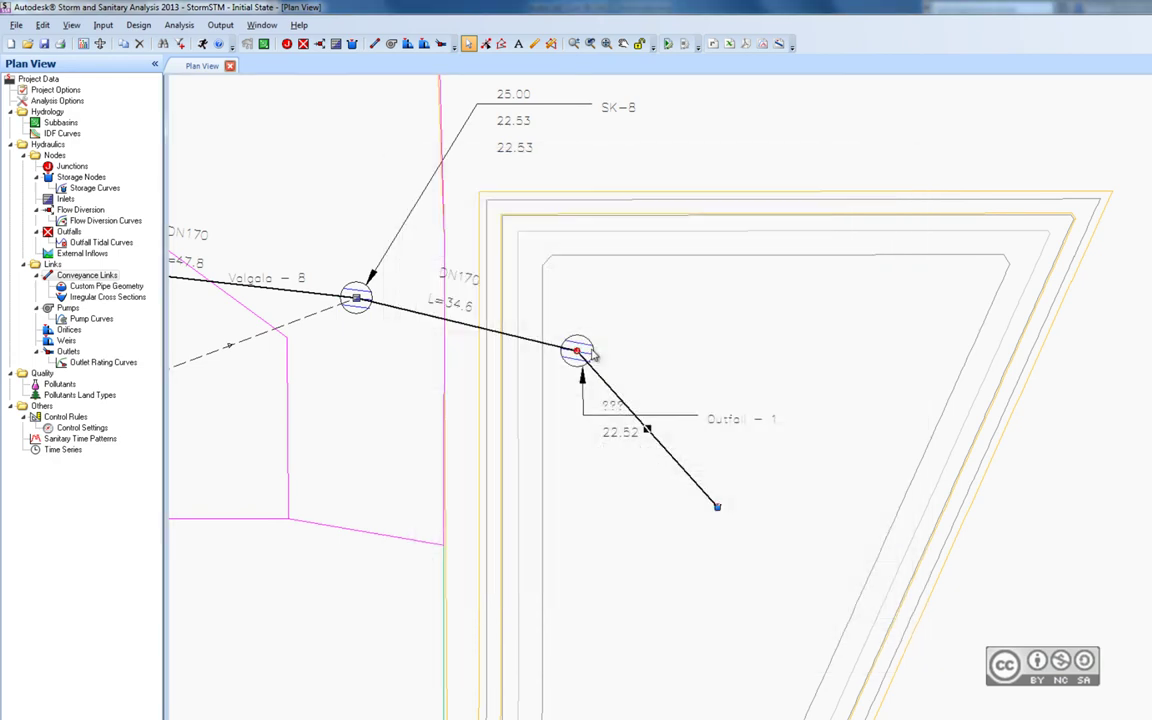
scroll(503, 420, "down", 3)
scroll(758, 483, "down", 3)
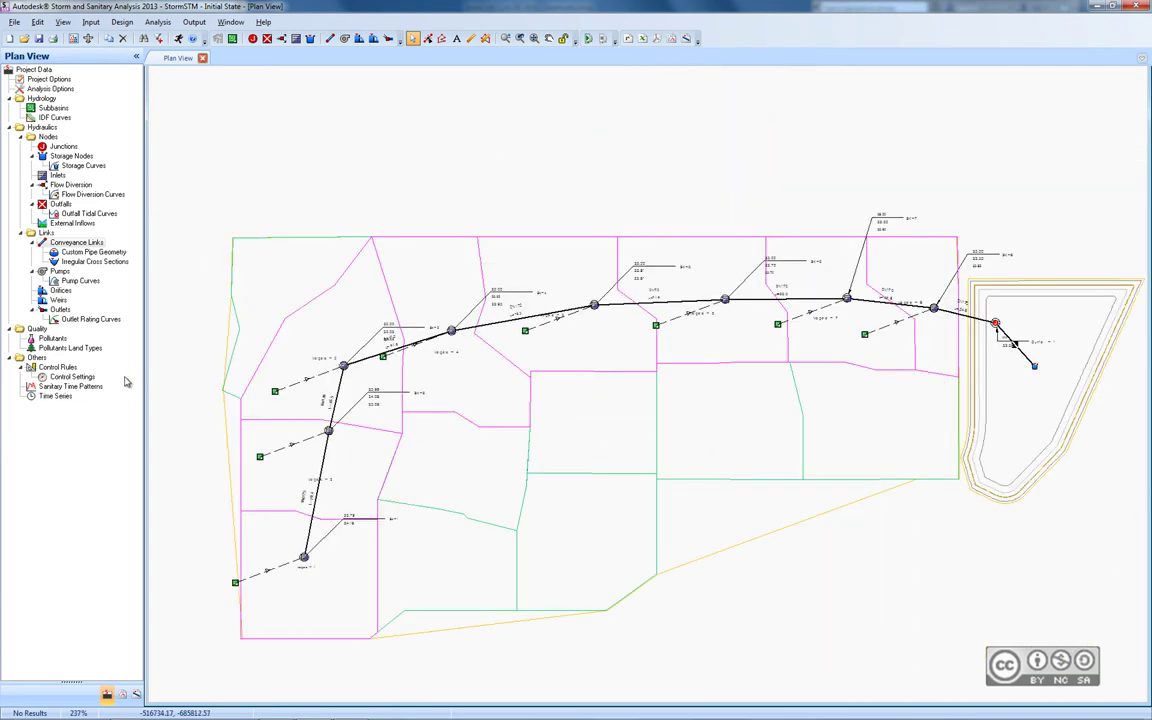
Plot the storm sewer profile from SK-1 to Stor-01 and zoom to the Stor-01 end
left_click_drag(62, 683, 66, 566)
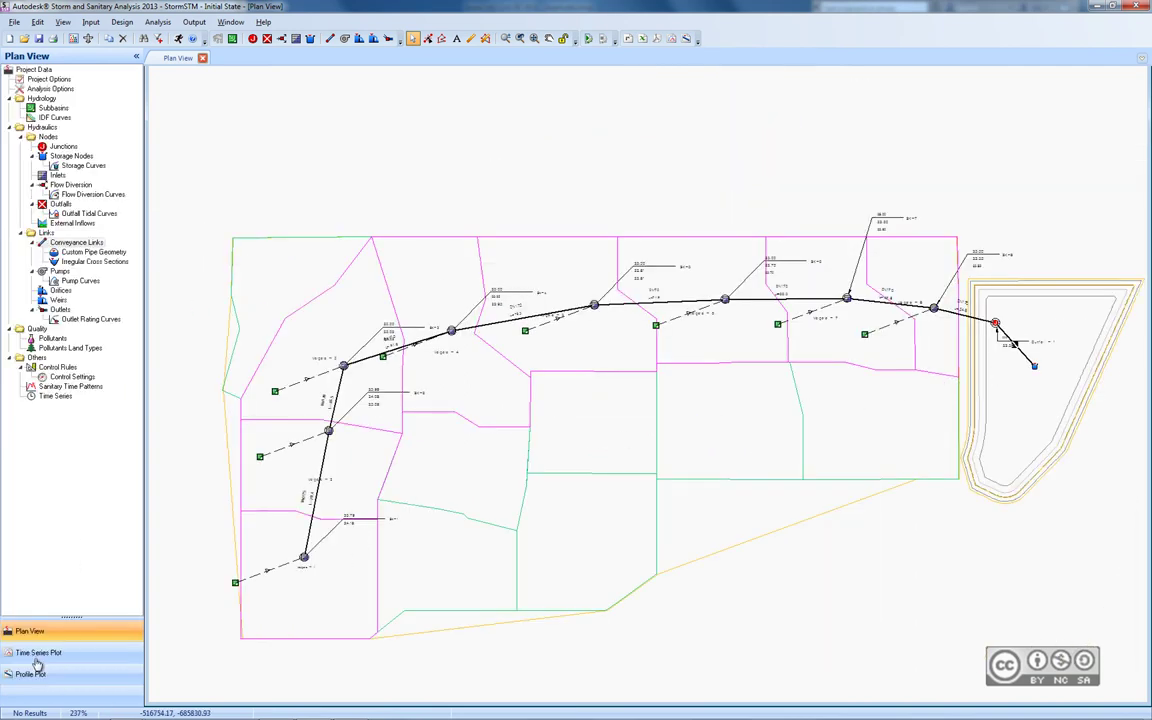
left_click(66, 674)
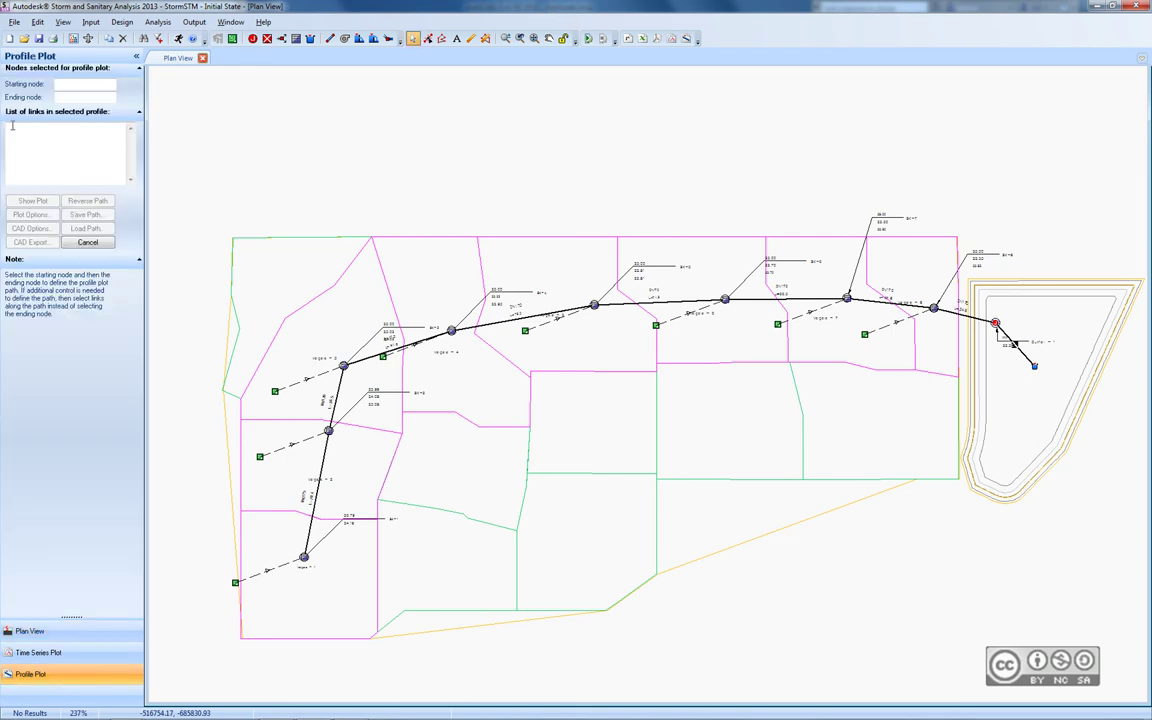
left_click(304, 558)
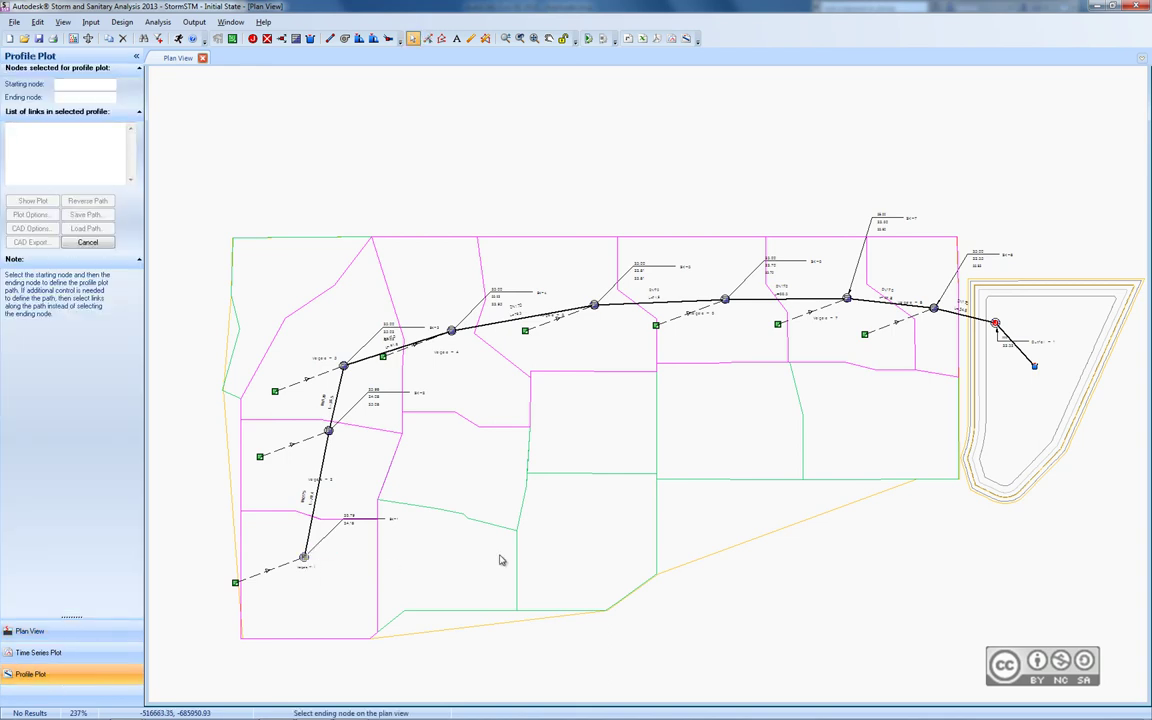
left_click(1033, 366)
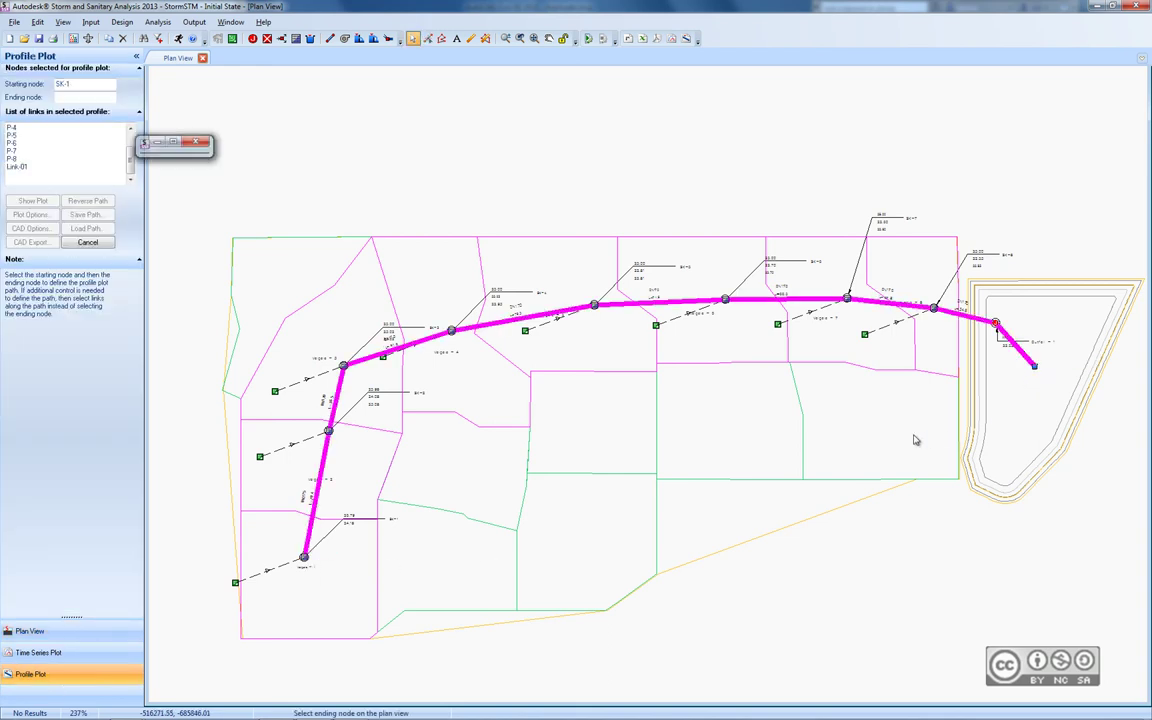
left_click(32, 201)
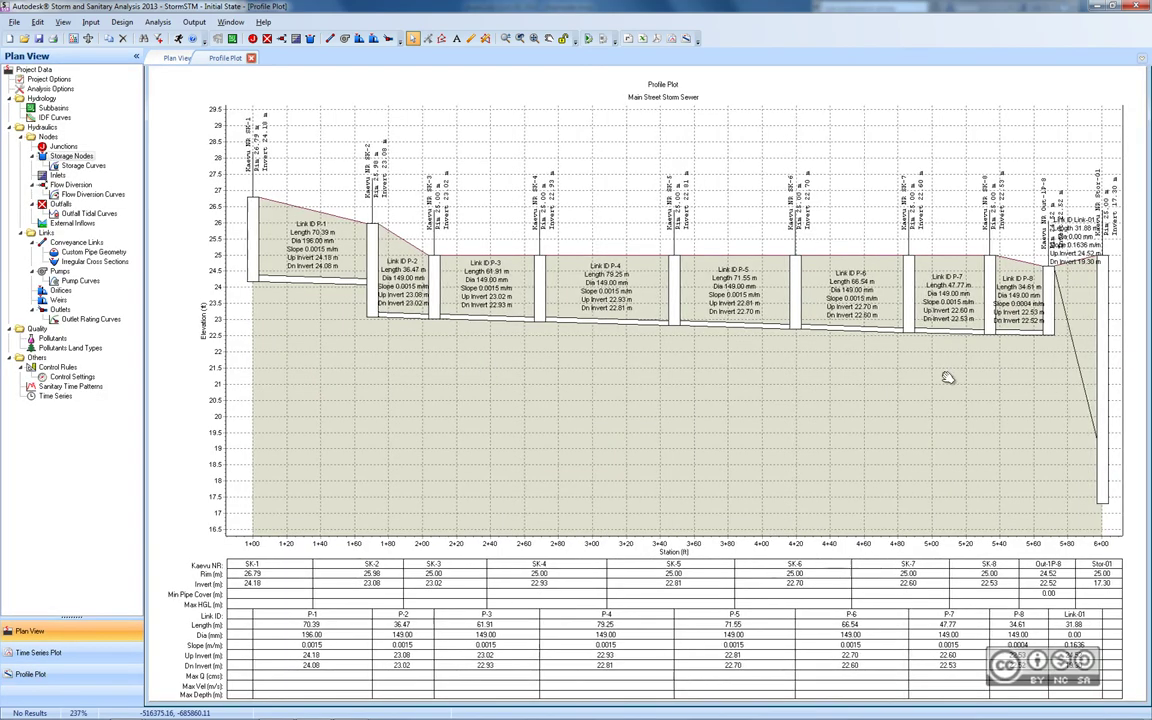
scroll(874, 378, "up", 2)
left_click_drag(1080, 342, 918, 367)
scroll(915, 368, "up", 1)
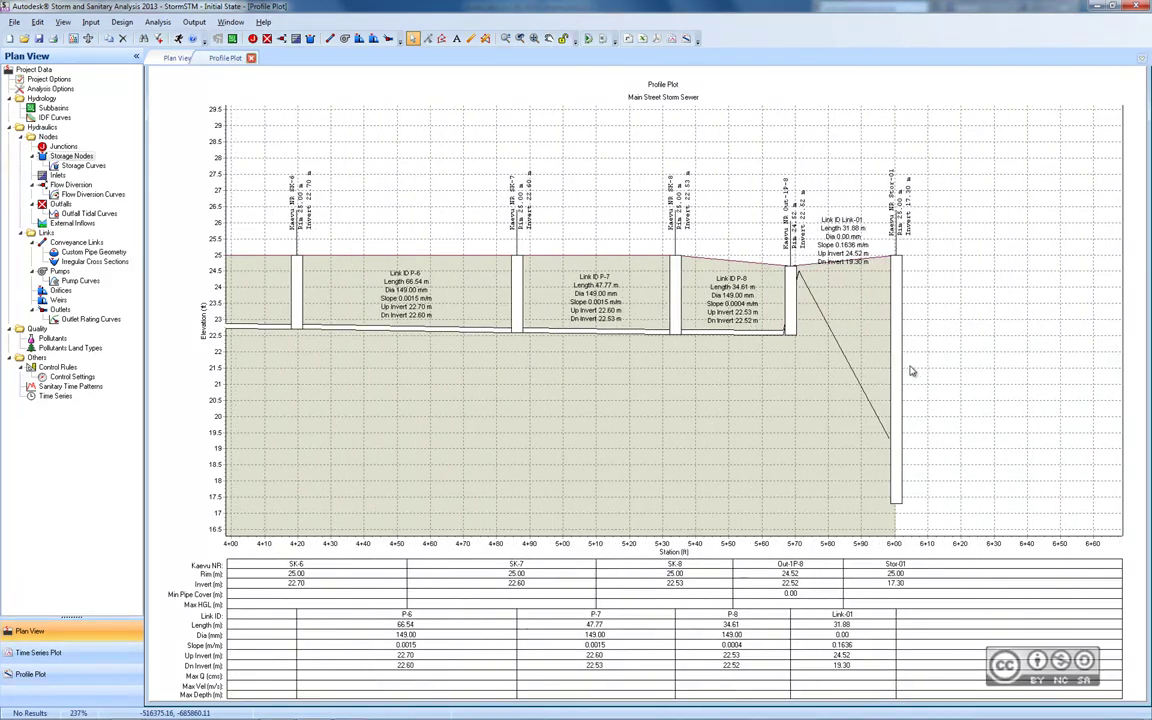
scroll(913, 370, "up", 1)
scroll(913, 373, "up", 1)
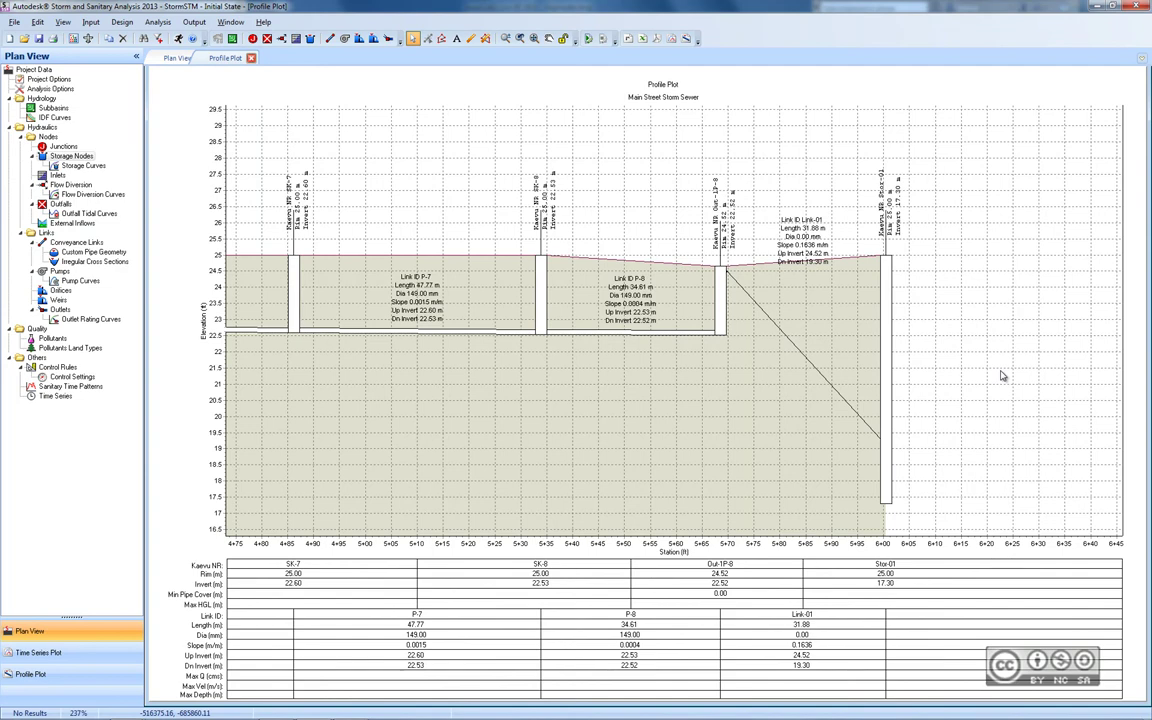
Change Stor-01 to invert 14.7 m and maximum 20.2 m, confirming Storage-01 as its curve
left_click(171, 59)
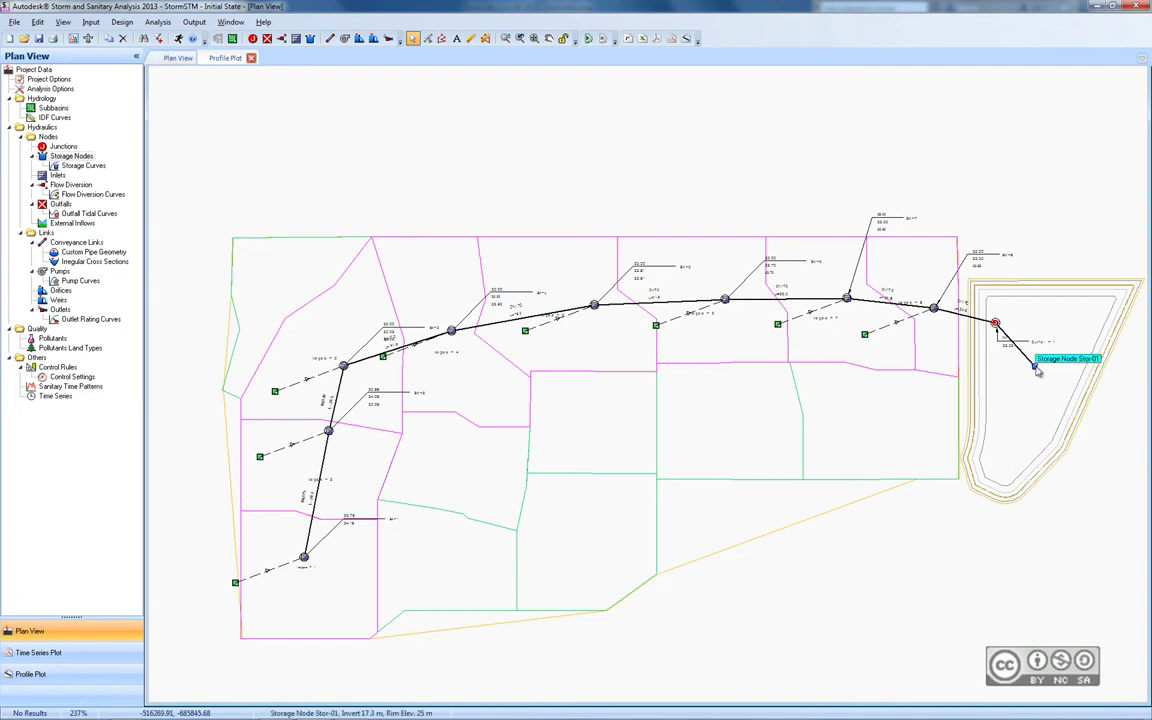
double_click(1036, 370)
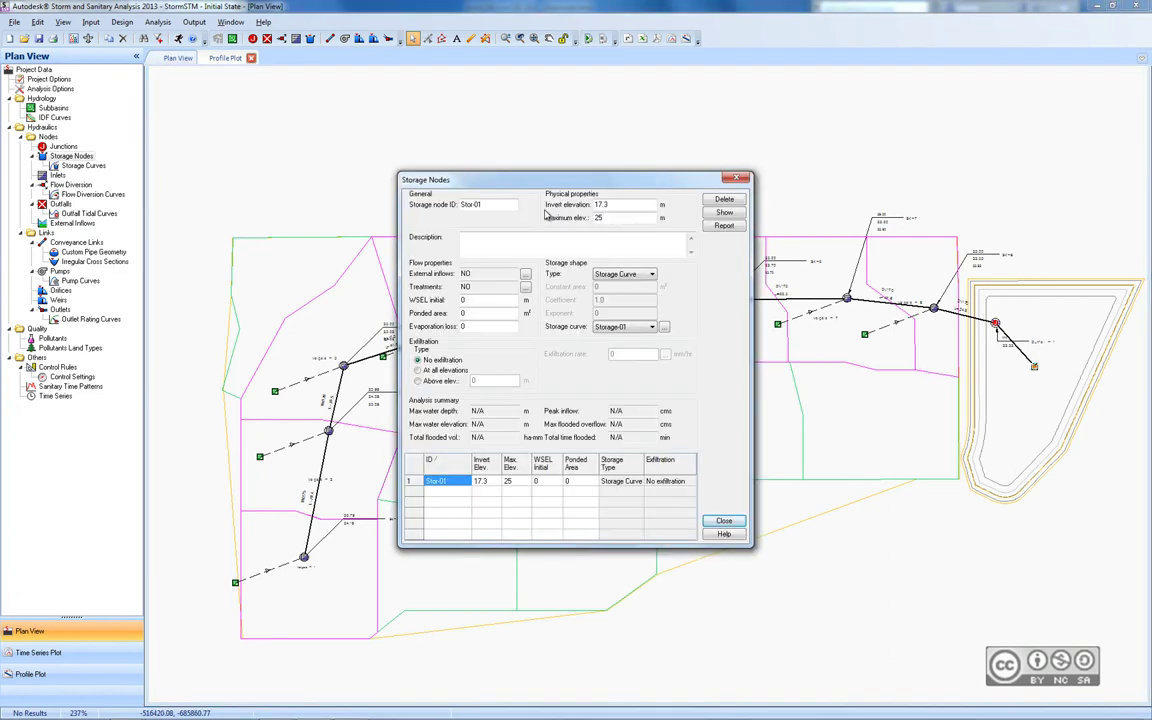
left_click_drag(615, 204, 590, 207)
left_click_drag(594, 218, 618, 219)
key("BackSpace")
key("BackSpace")
key("BackSpace")
type("20.2")
key("shift+Tab")
left_click(664, 328)
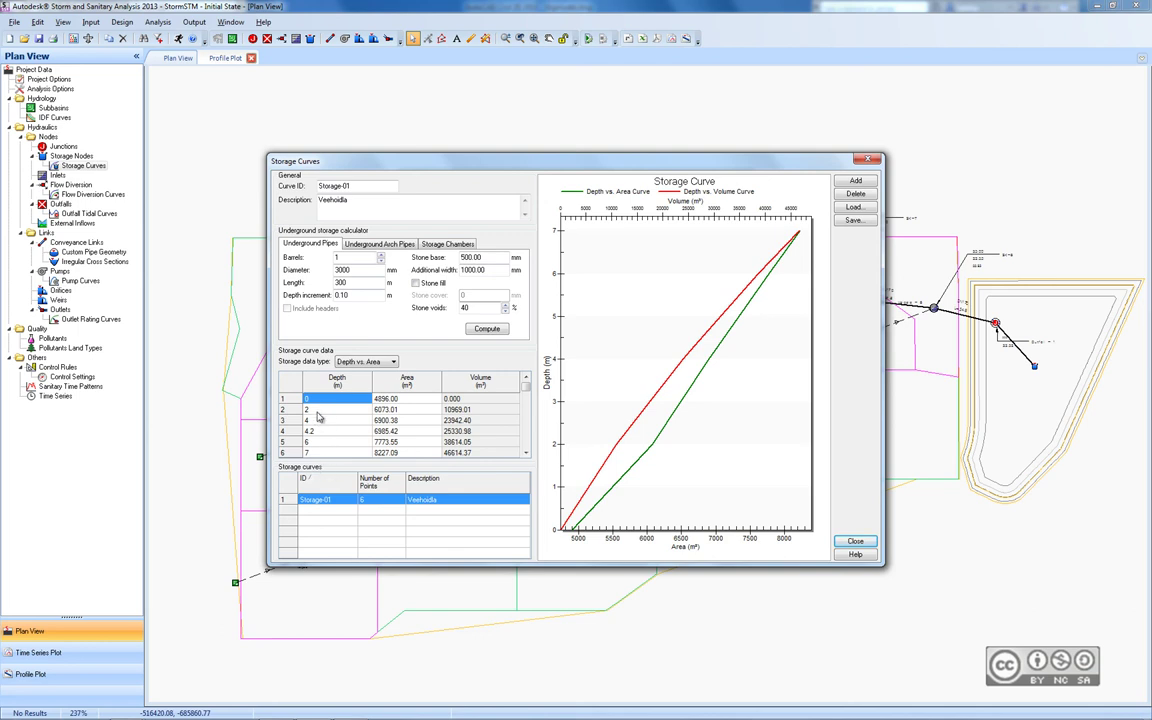
left_click(870, 159)
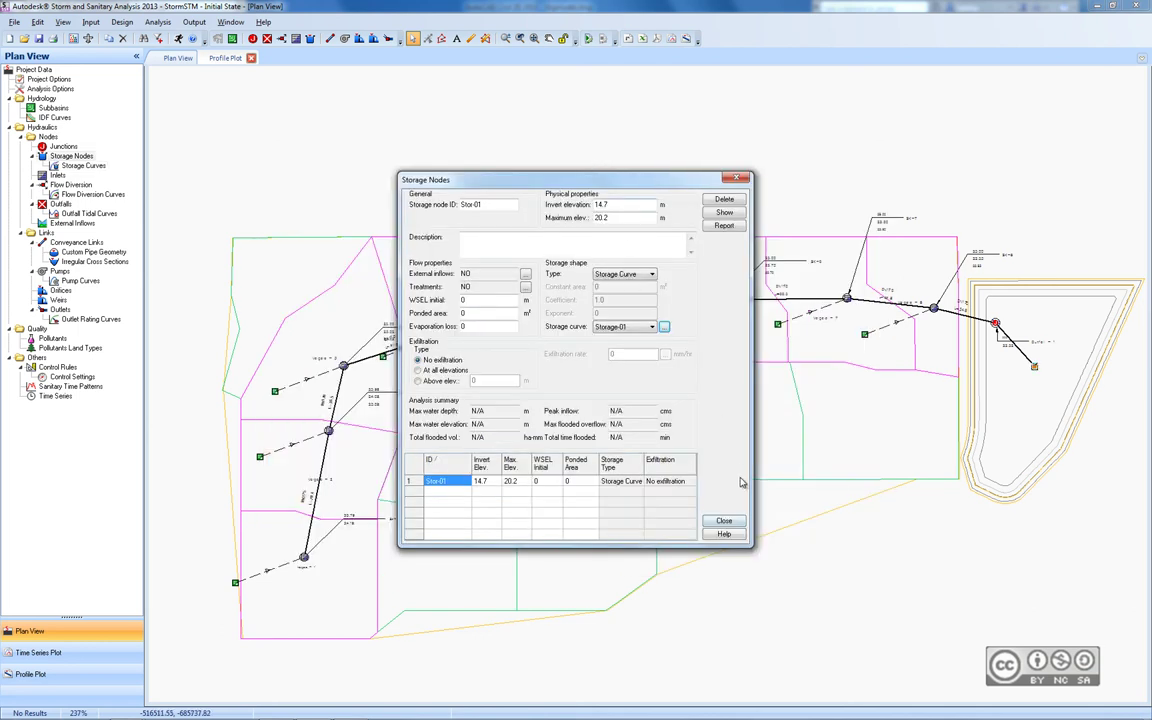
left_click(724, 522)
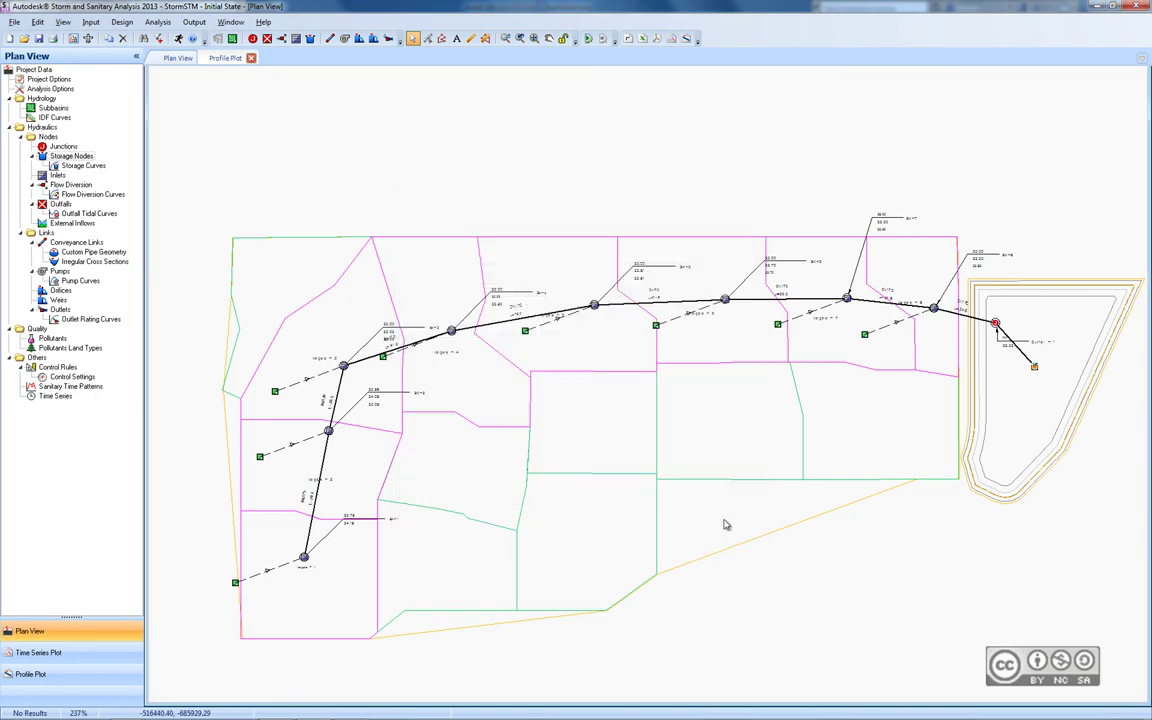
left_click(228, 58)
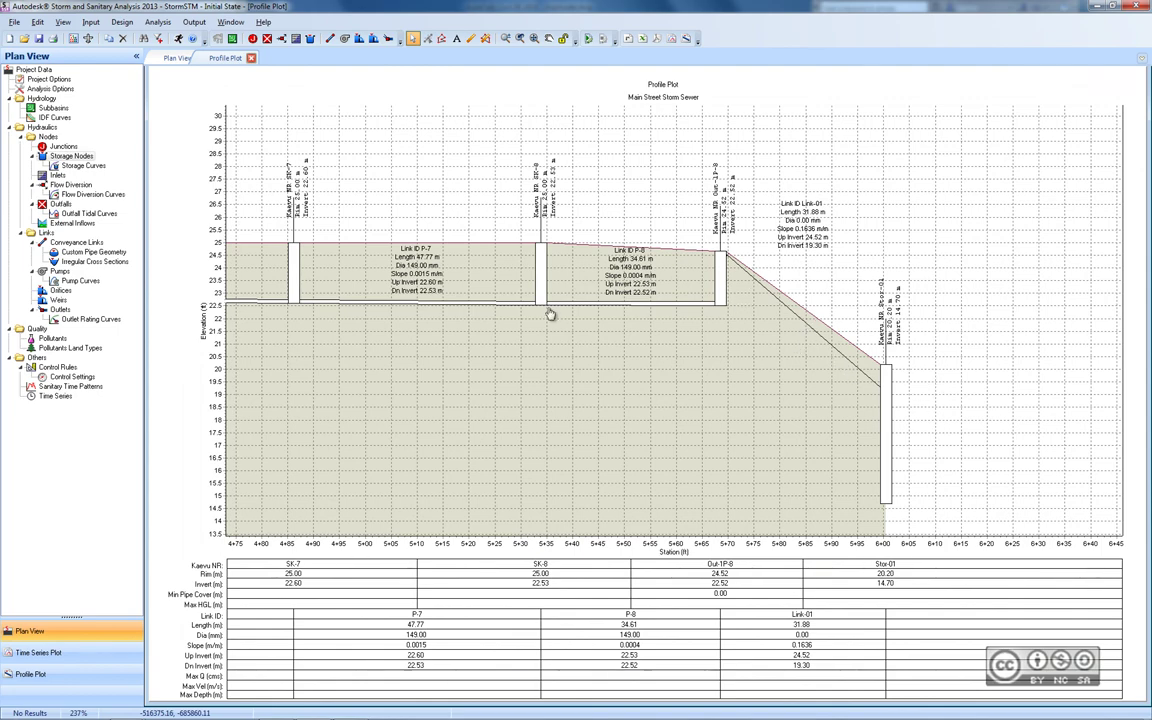
left_click(172, 59)
Save the project as Veehoidla.SPF on the Desktop
left_click(12, 22)
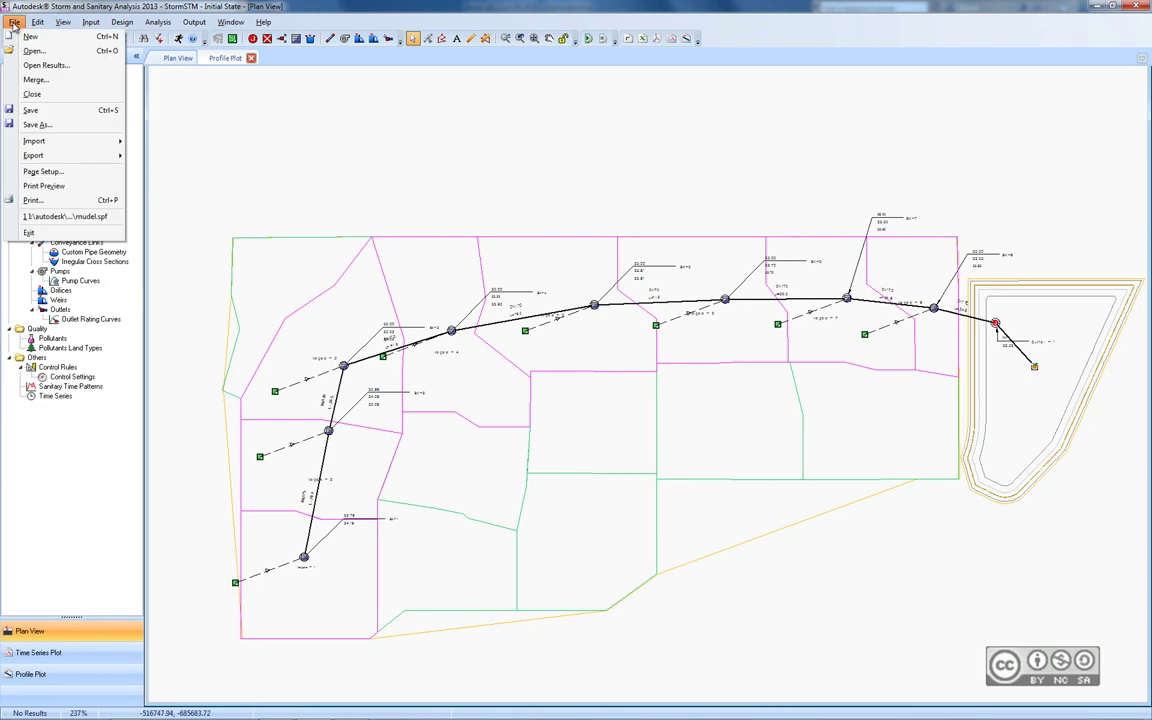
left_click(52, 113)
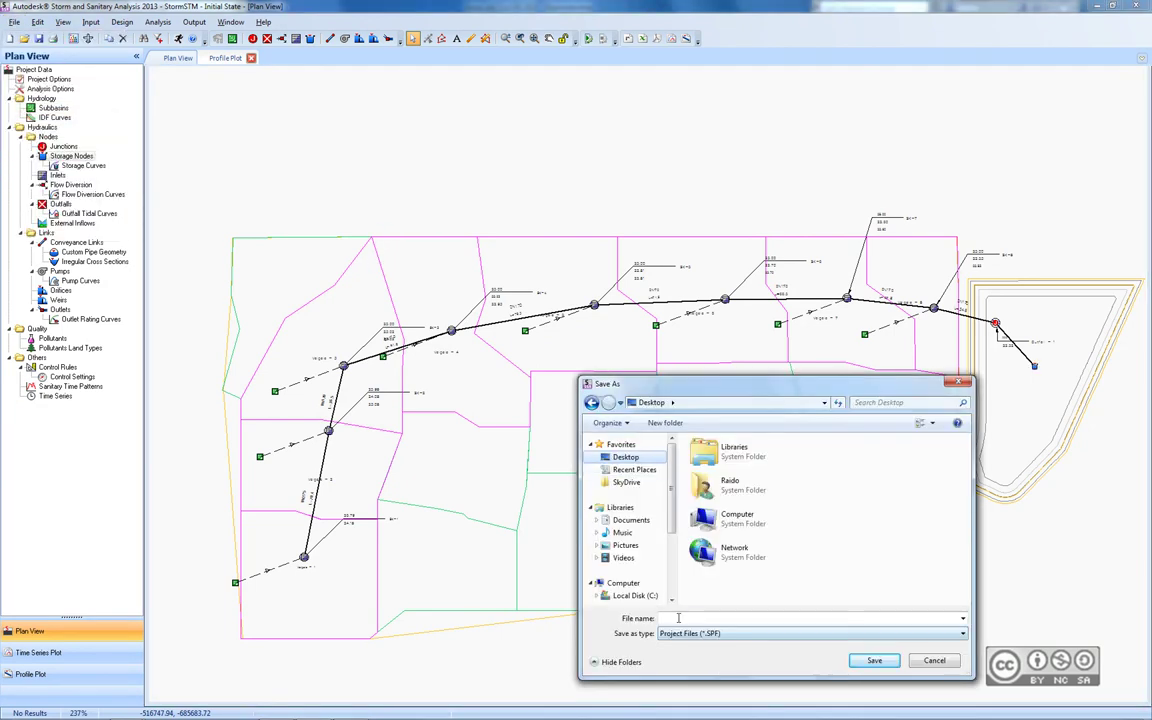
type("Veehoidla")
key("Return")
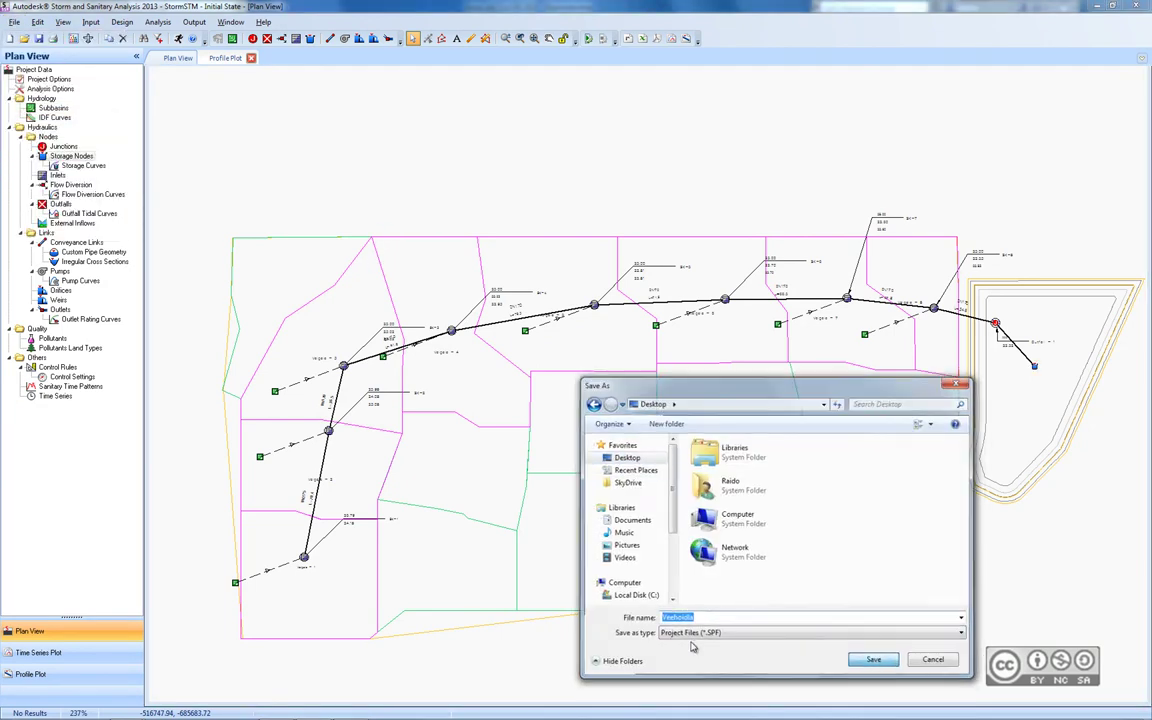
key("Return")
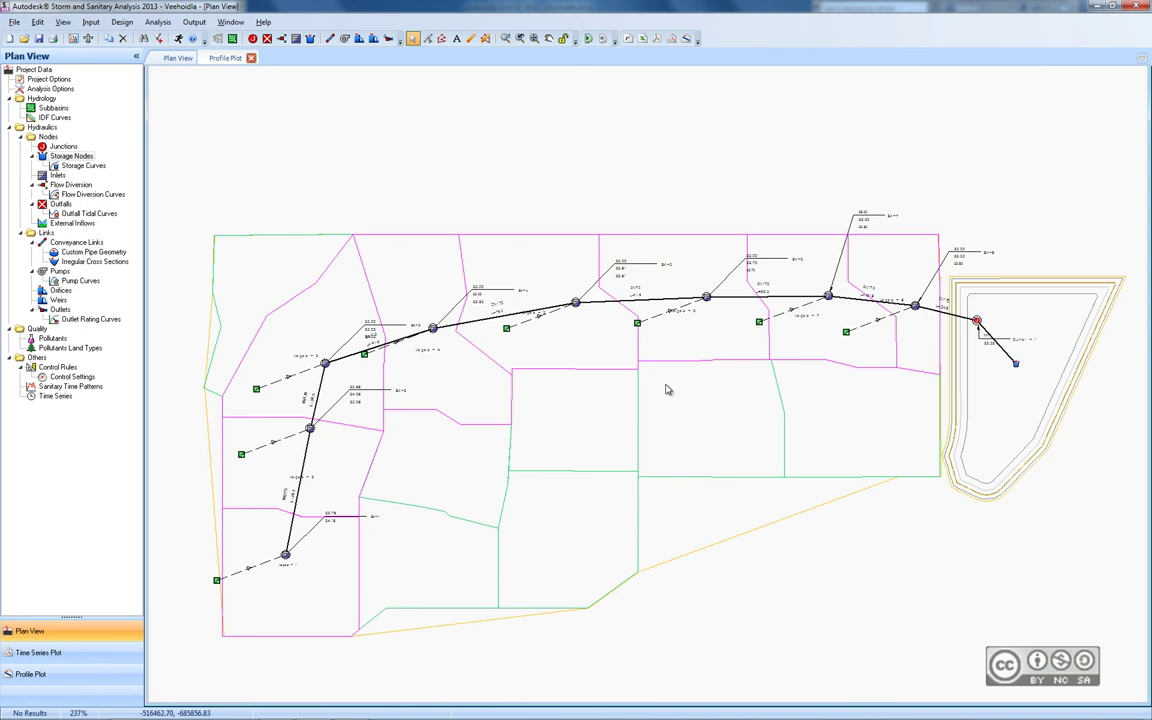